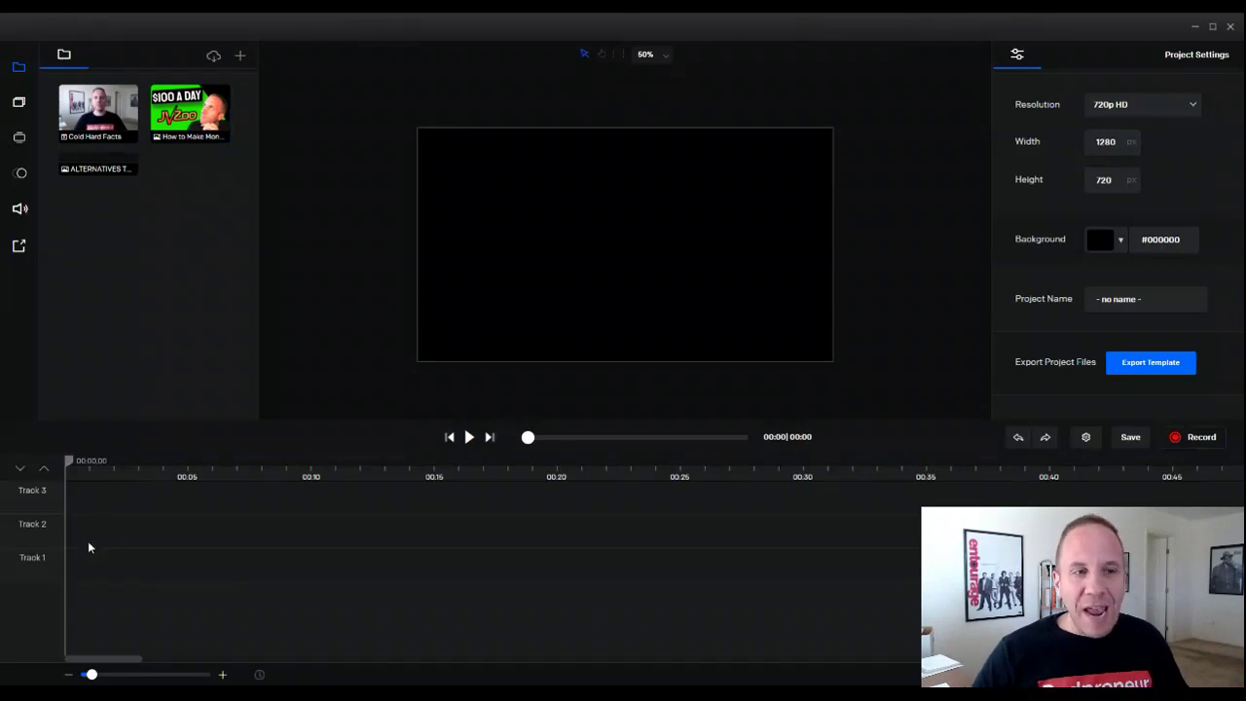
# Place the Cold Hard Facta video at the start of Track 1 and scale it to fit the canvas.
pyautogui.moveTo(98, 109); pyautogui.dragTo(103, 571)
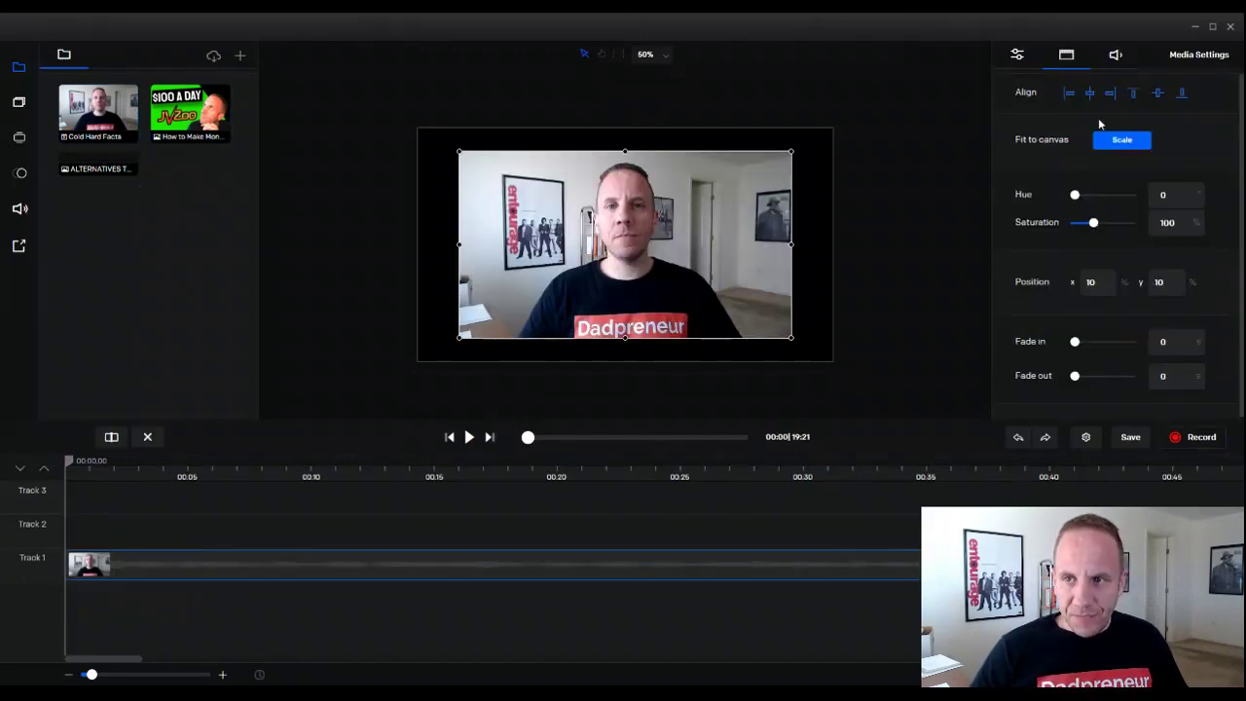
pyautogui.click(1122, 146)
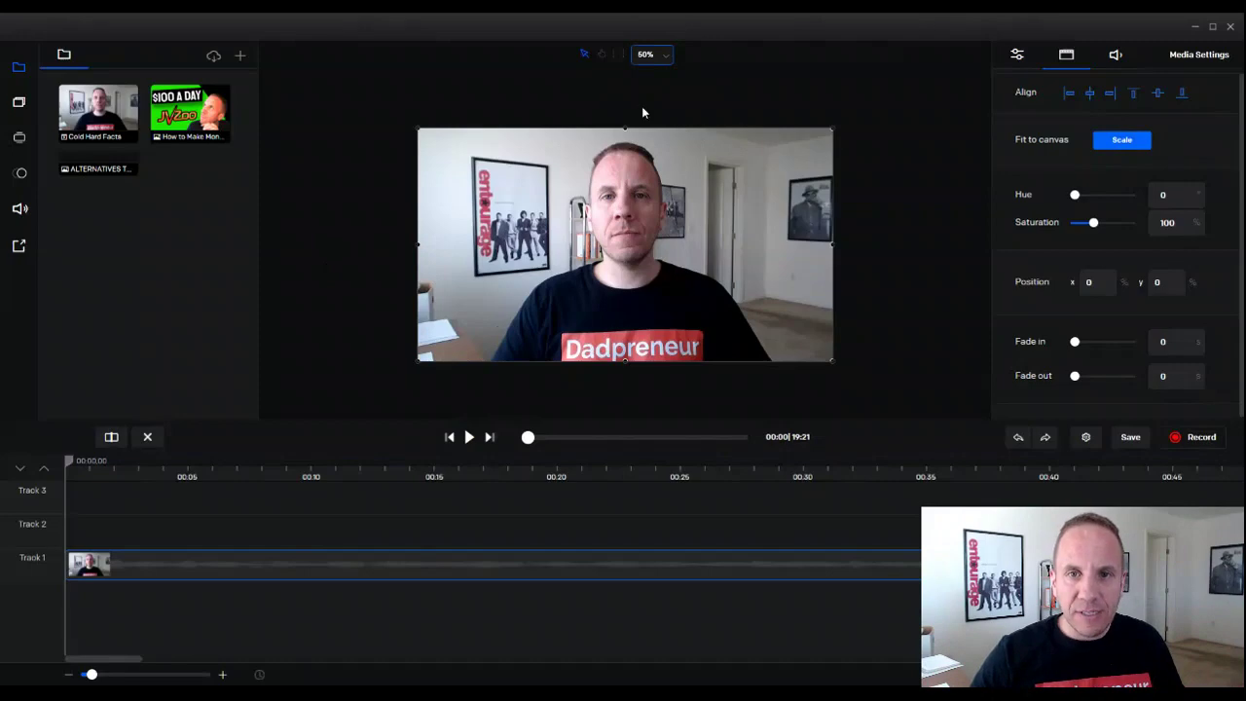
pyautogui.scroll(2, 643, 111)
pyautogui.scroll(-2, 677, 121)
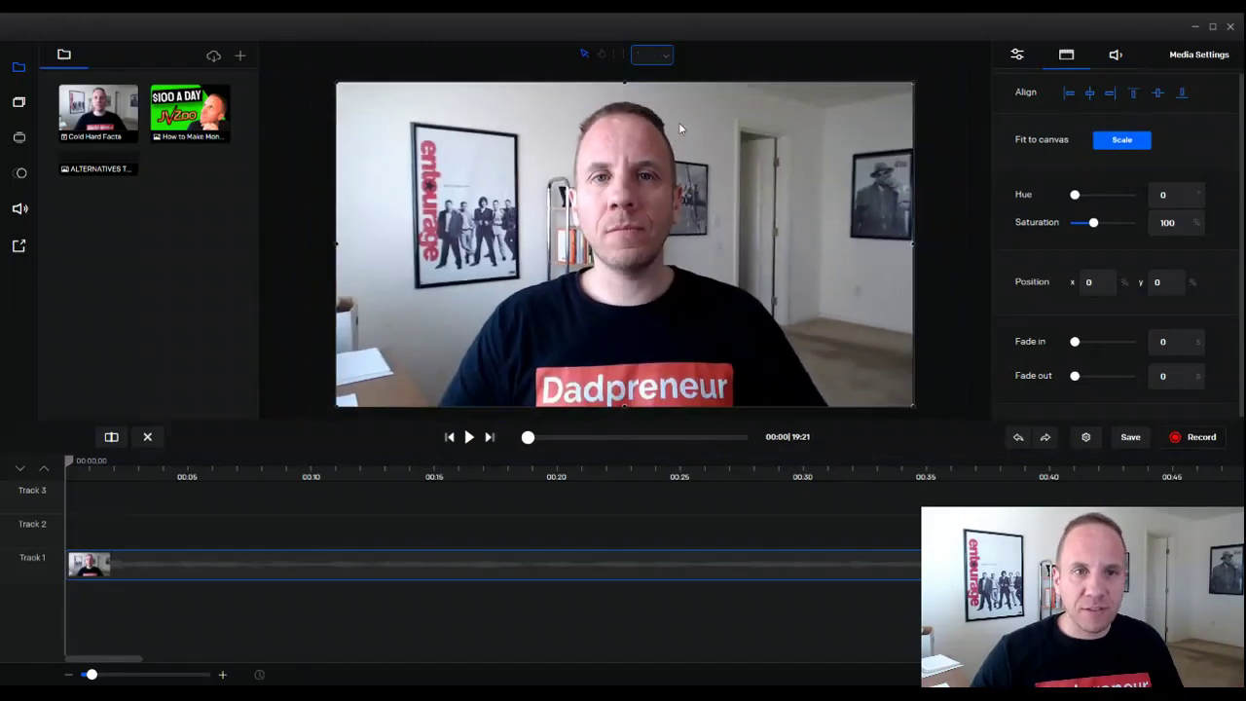
pyautogui.scroll(-1, 679, 122)
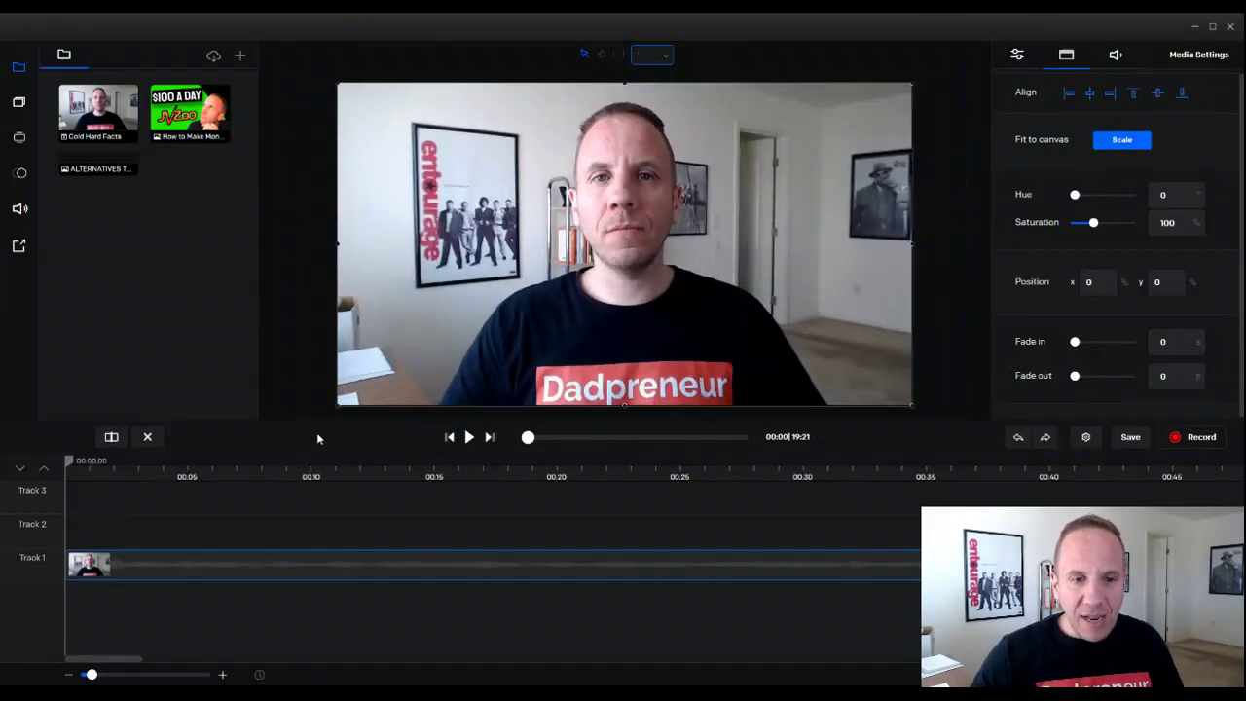
# Adjust the timeline area's height and add three tracks above and two tracks below the video clip.
pyautogui.moveTo(312, 421); pyautogui.dragTo(361, 144)
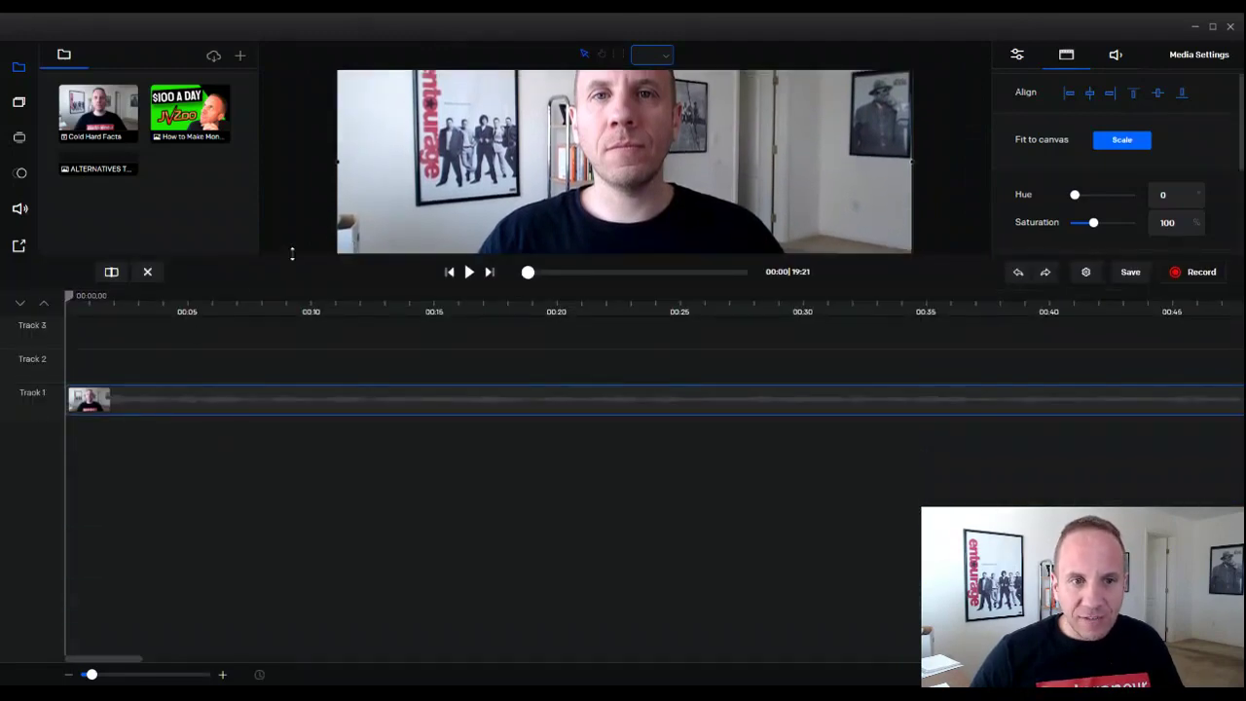
pyautogui.moveTo(293, 253); pyautogui.dragTo(294, 363)
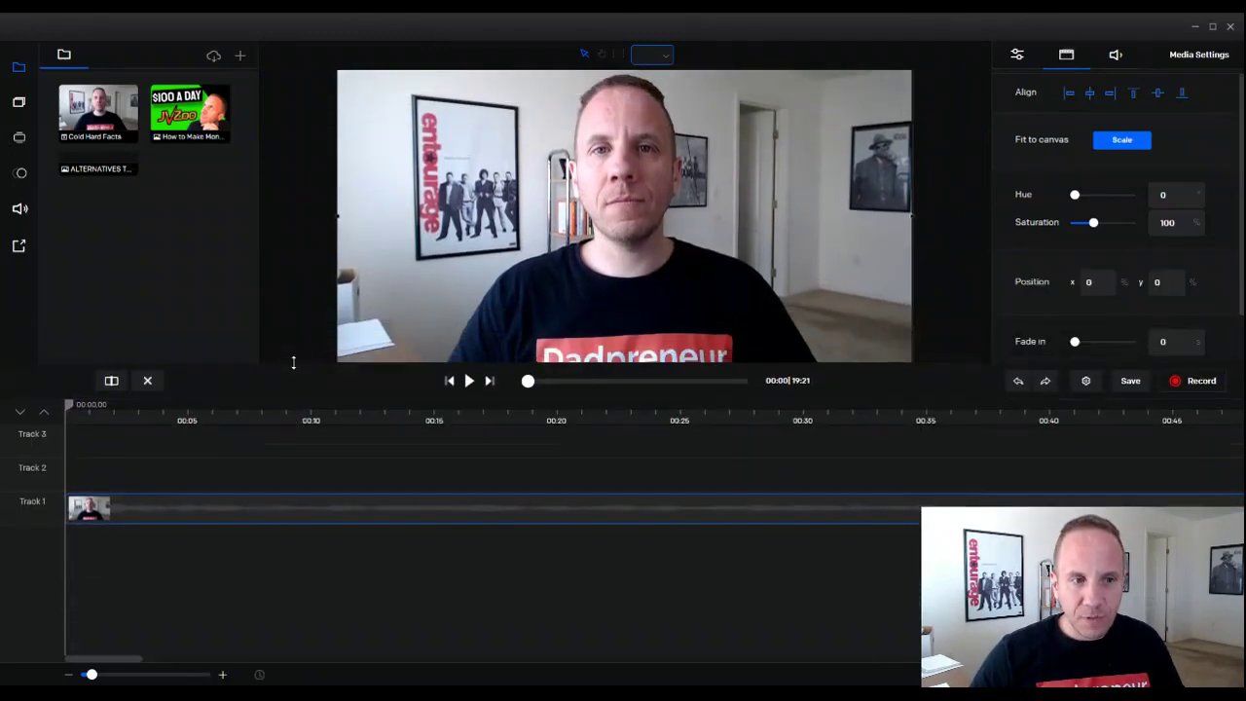
pyautogui.click(43, 417)
pyautogui.click(44, 418)
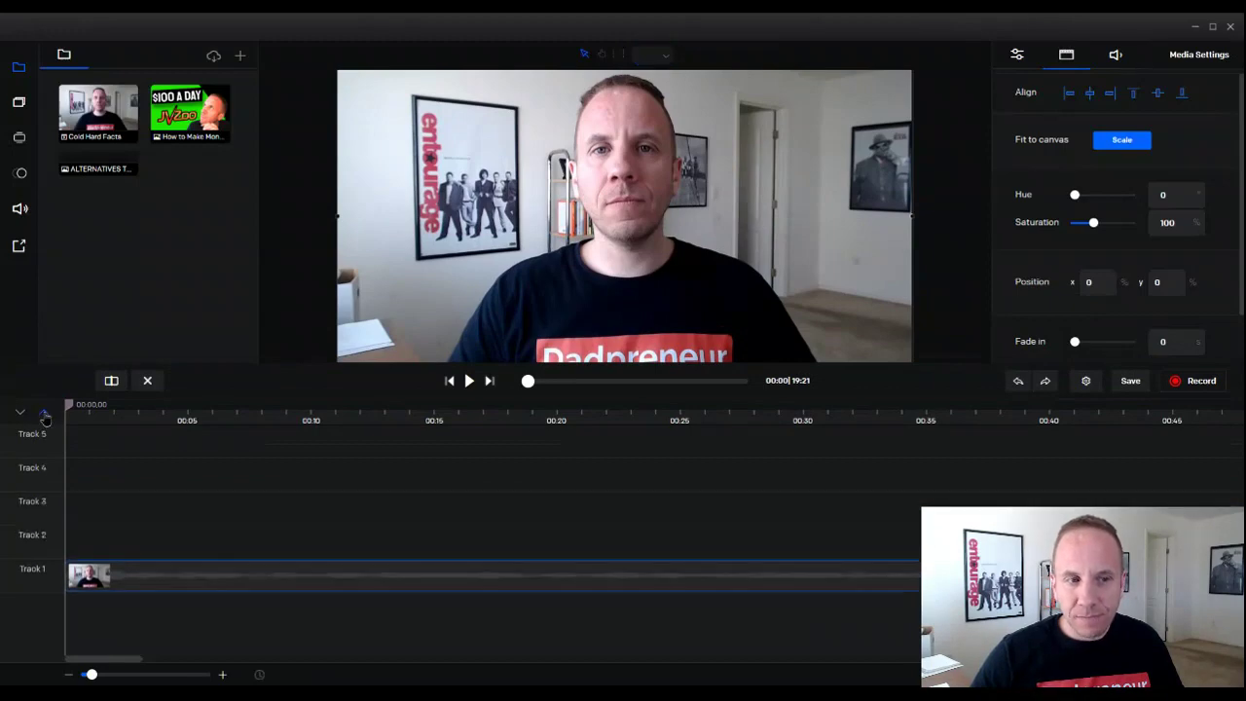
pyautogui.click(44, 417)
pyautogui.click(19, 419)
pyautogui.click(18, 419)
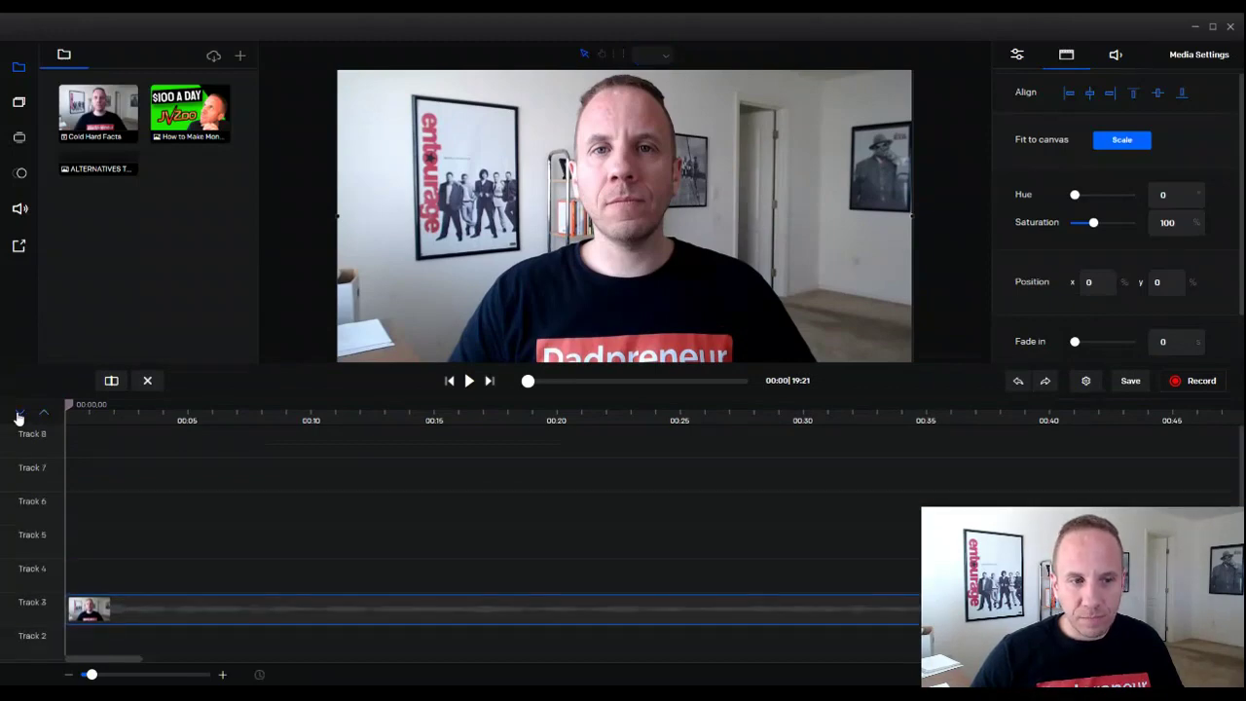
# Delete the surplus empty tracks until four remain and move the video clip to the start of Track 1.
pyautogui.moveTo(41, 448)
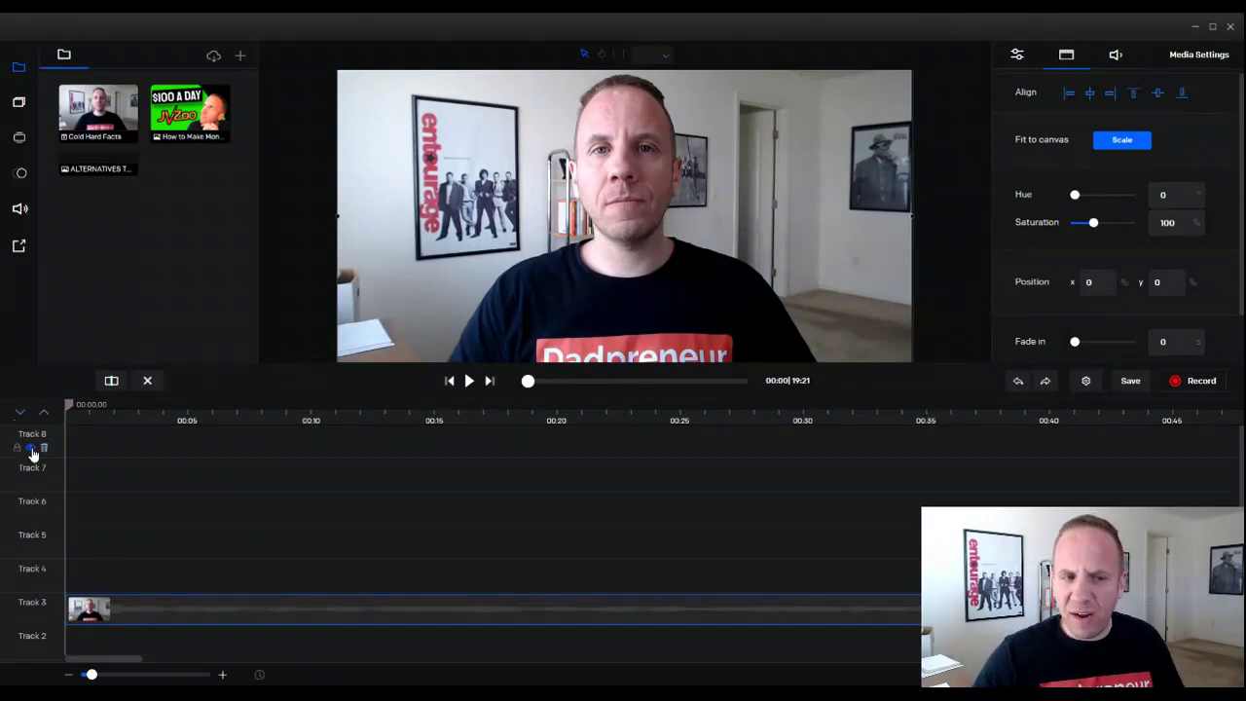
pyautogui.scroll(-2, 45, 457)
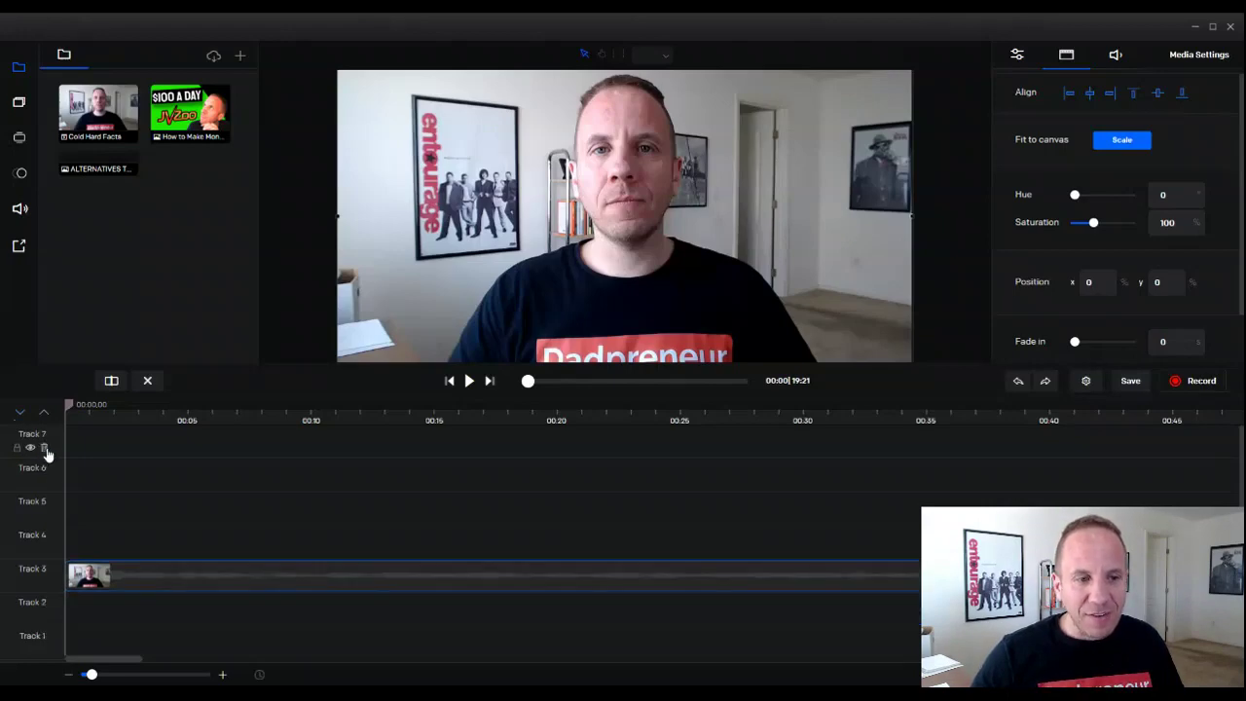
pyautogui.scroll(-1, 47, 467)
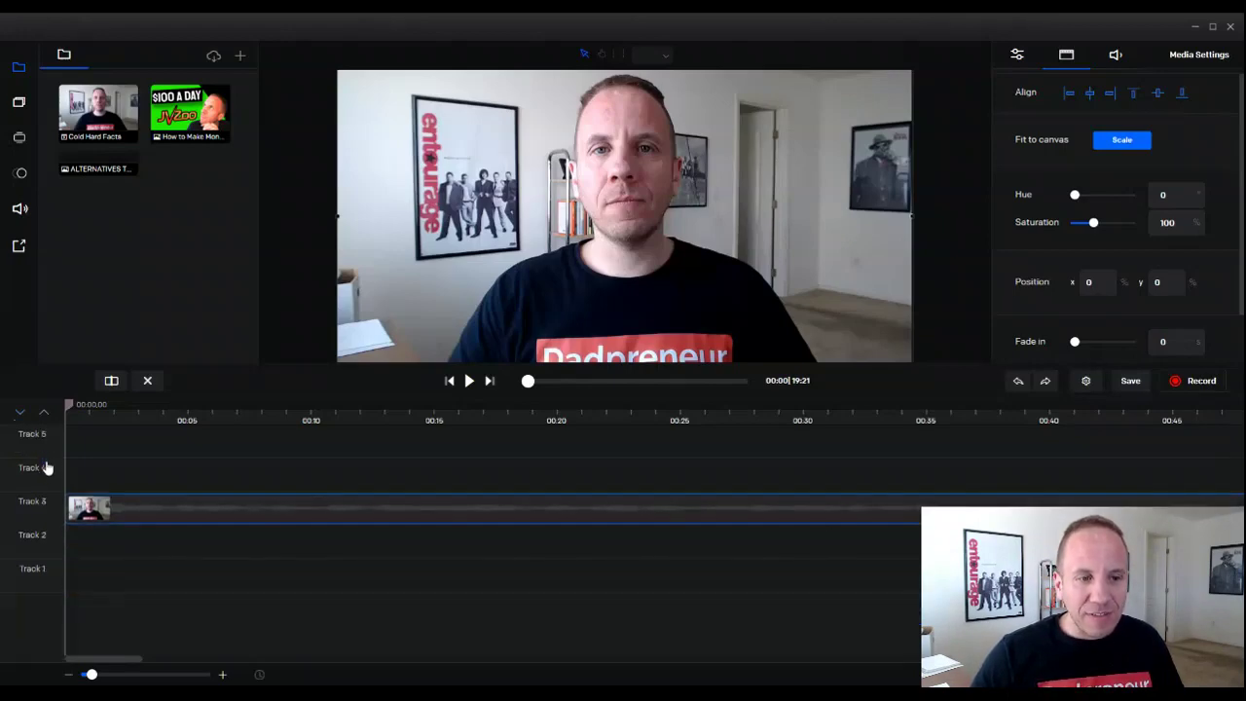
pyautogui.scroll(-1, 33, 431)
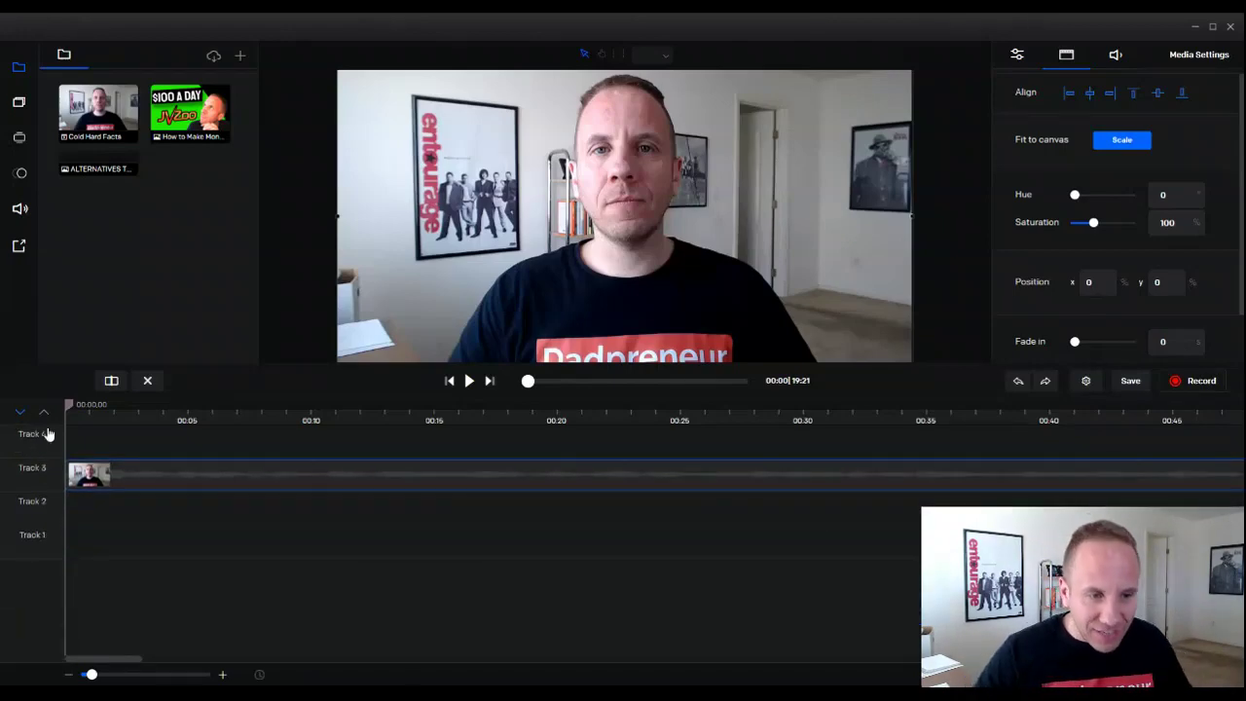
pyautogui.moveTo(90, 477); pyautogui.dragTo(94, 546)
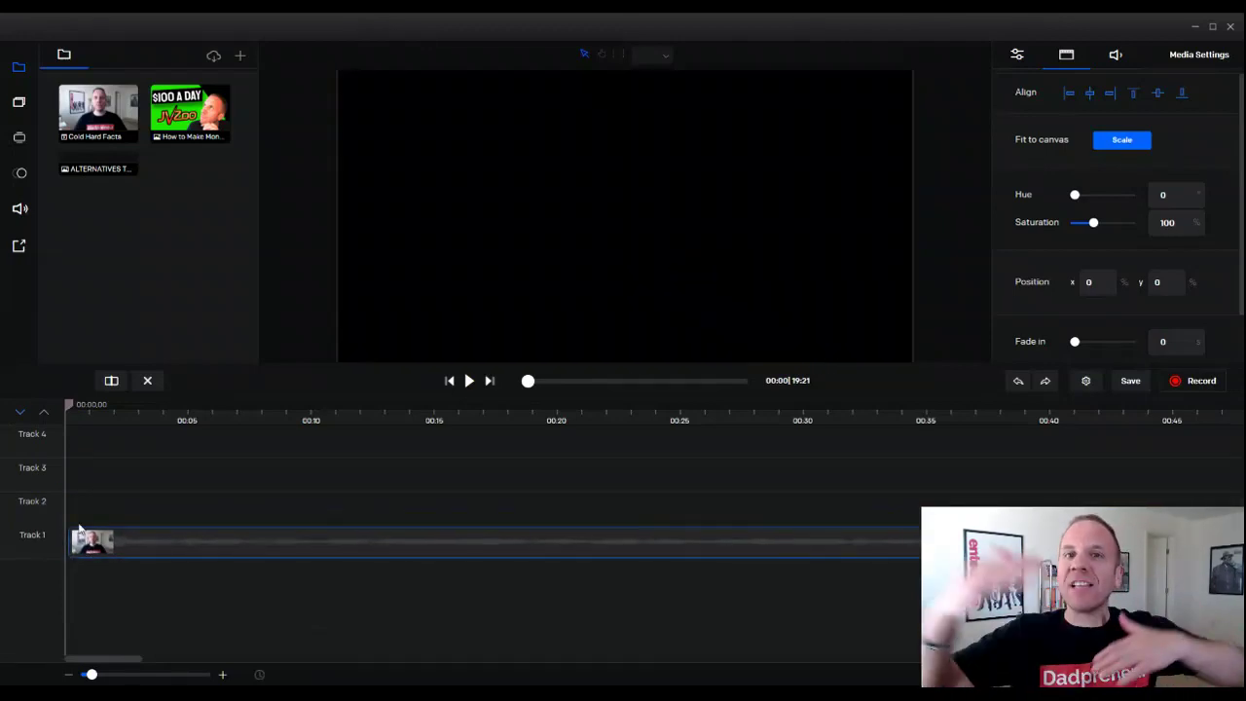
pyautogui.moveTo(111, 545); pyautogui.dragTo(105, 548)
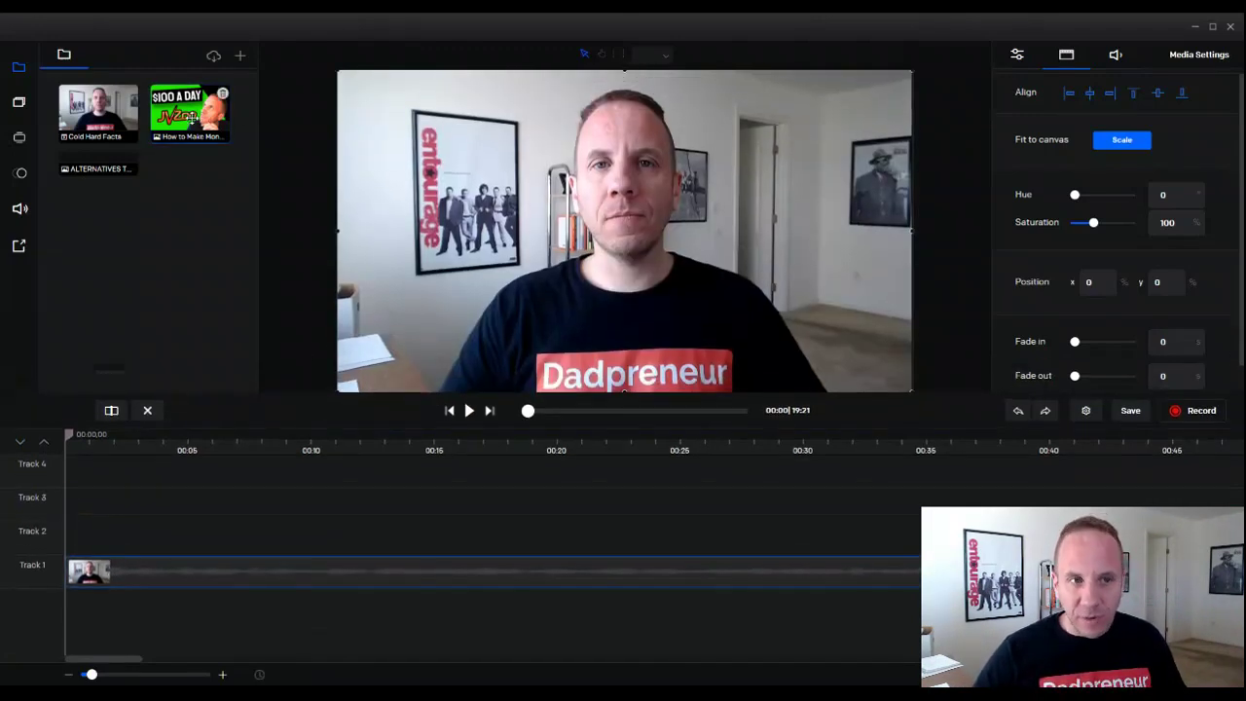
# Place the $100 A DAY JVZoo image on Track 2 at 00:04;27 and shrink it into the canvas's upper-right corner.
pyautogui.moveTo(69, 434); pyautogui.dragTo(186, 434)
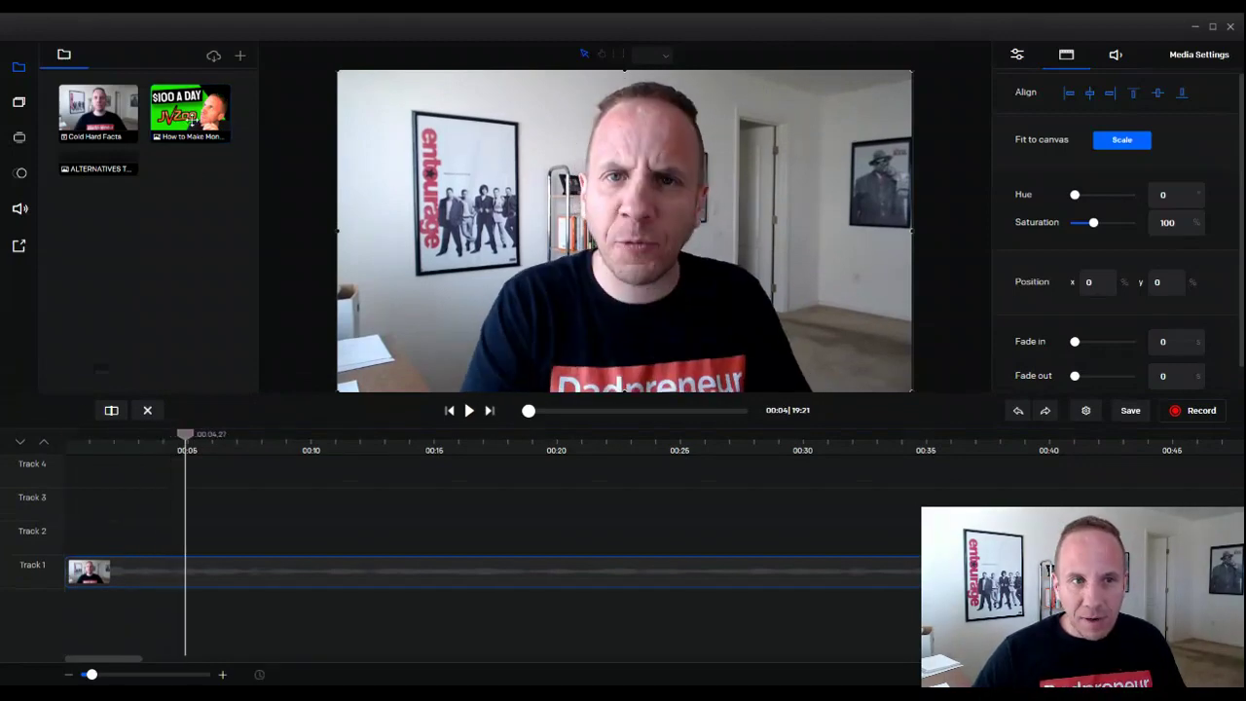
pyautogui.moveTo(190, 115); pyautogui.dragTo(228, 542)
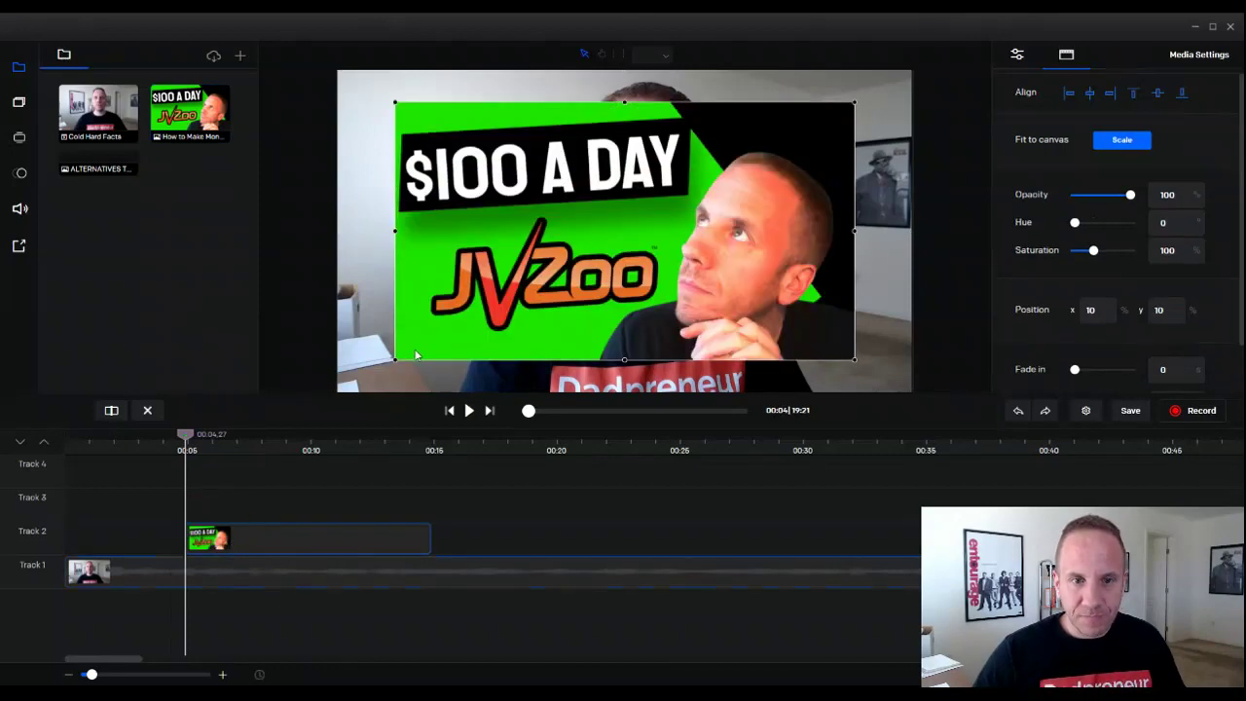
pyautogui.moveTo(395, 360); pyautogui.dragTo(793, 142)
pyautogui.click(739, 234)
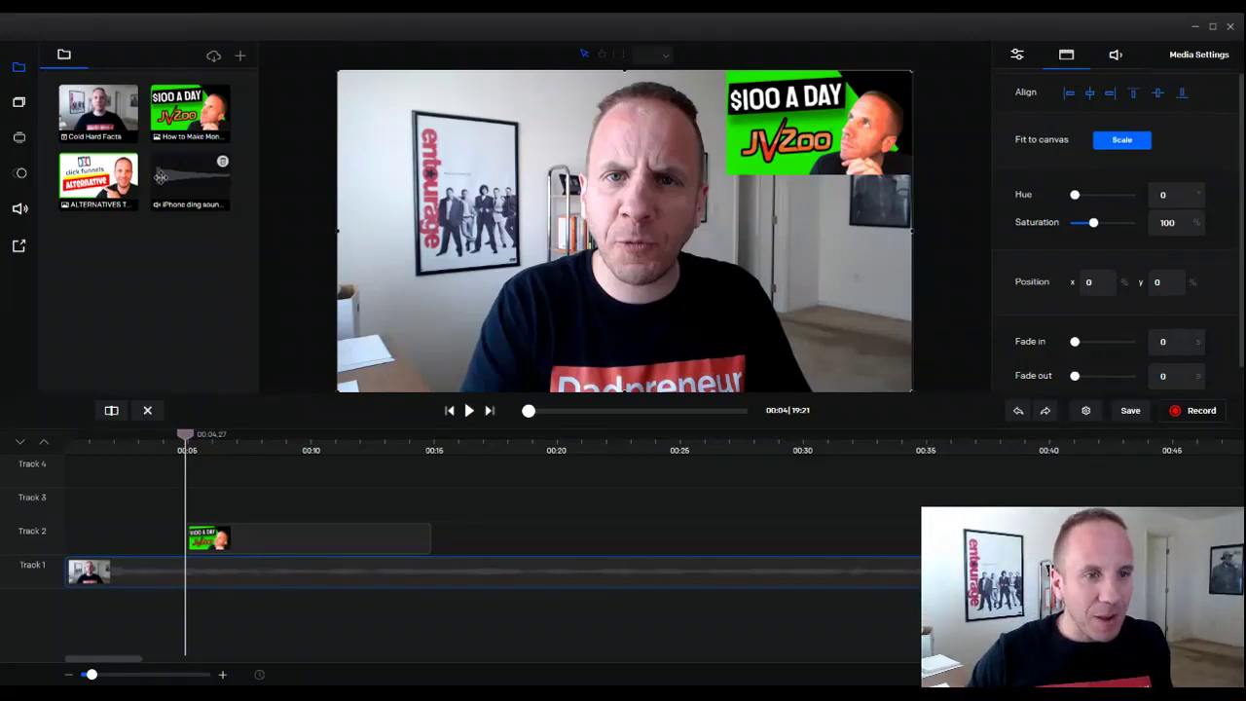
# Place the iPhone ding sound on Track 3 at the playhead and trim the JVZoo image to end with it.
pyautogui.moveTo(191, 183); pyautogui.dragTo(204, 501)
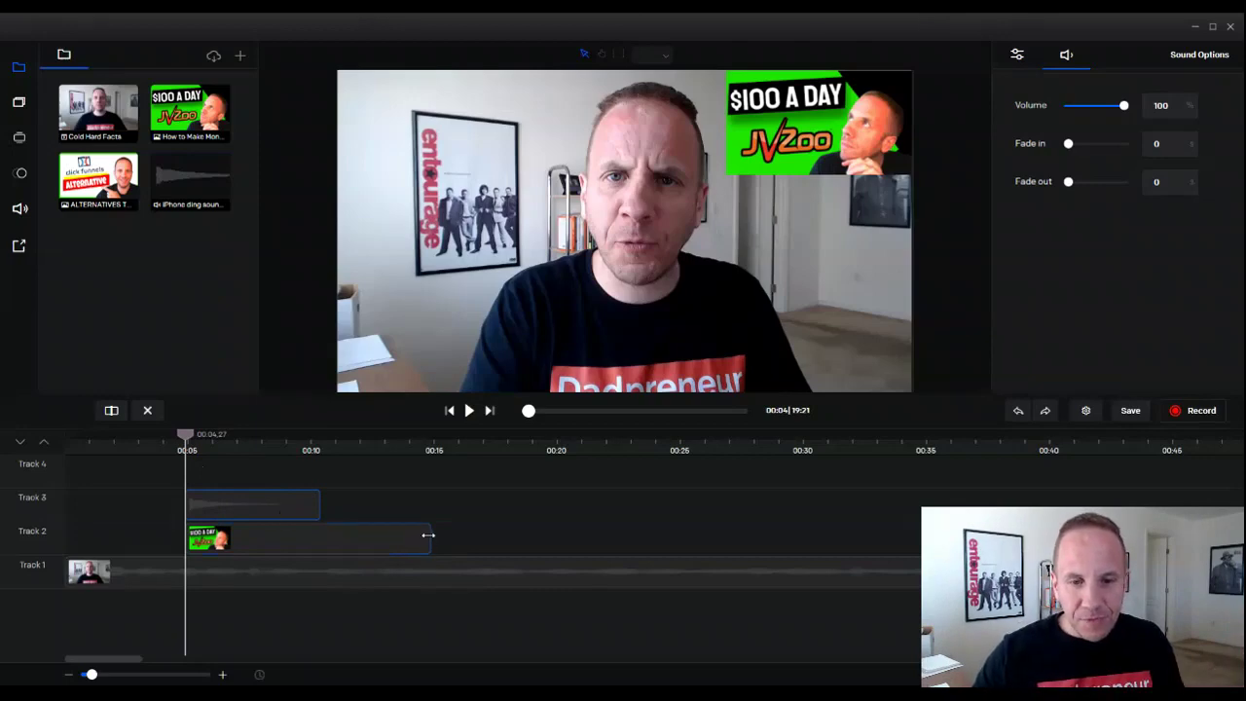
pyautogui.moveTo(376, 527); pyautogui.dragTo(317, 528)
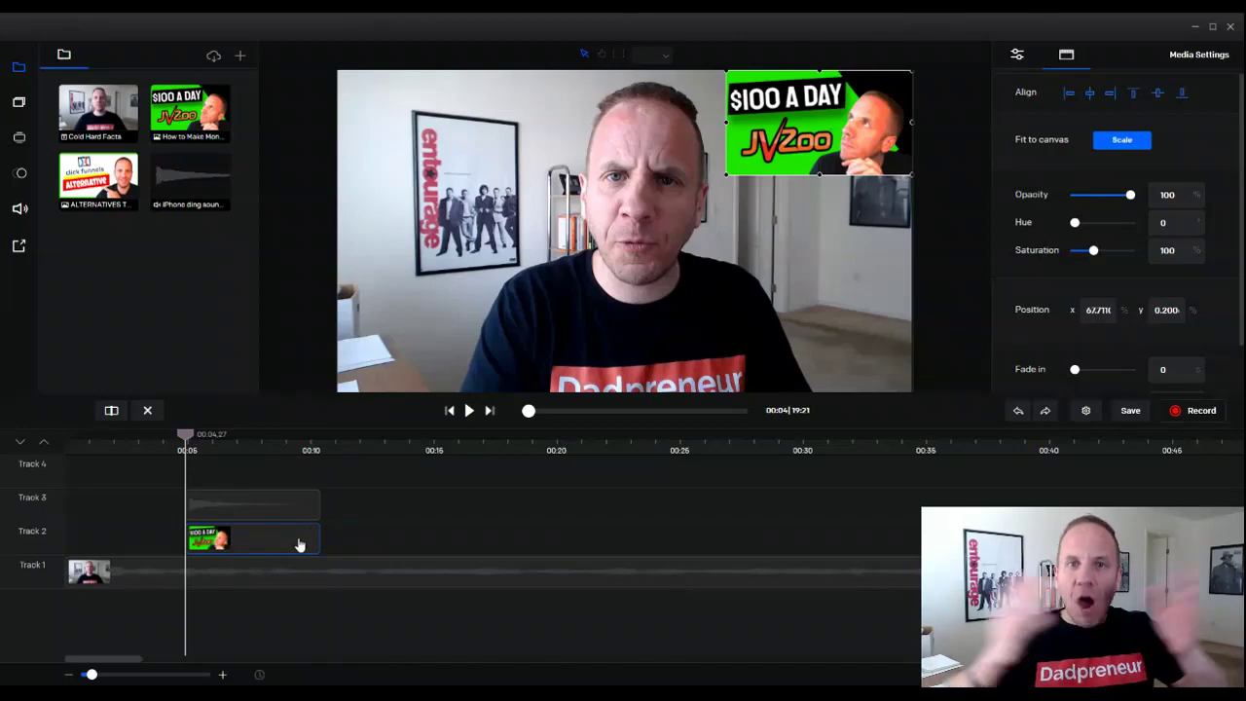
# Examine the available settings of the sound, image and video clips in turn.
pyautogui.click(227, 507)
pyautogui.click(224, 544)
pyautogui.click(225, 513)
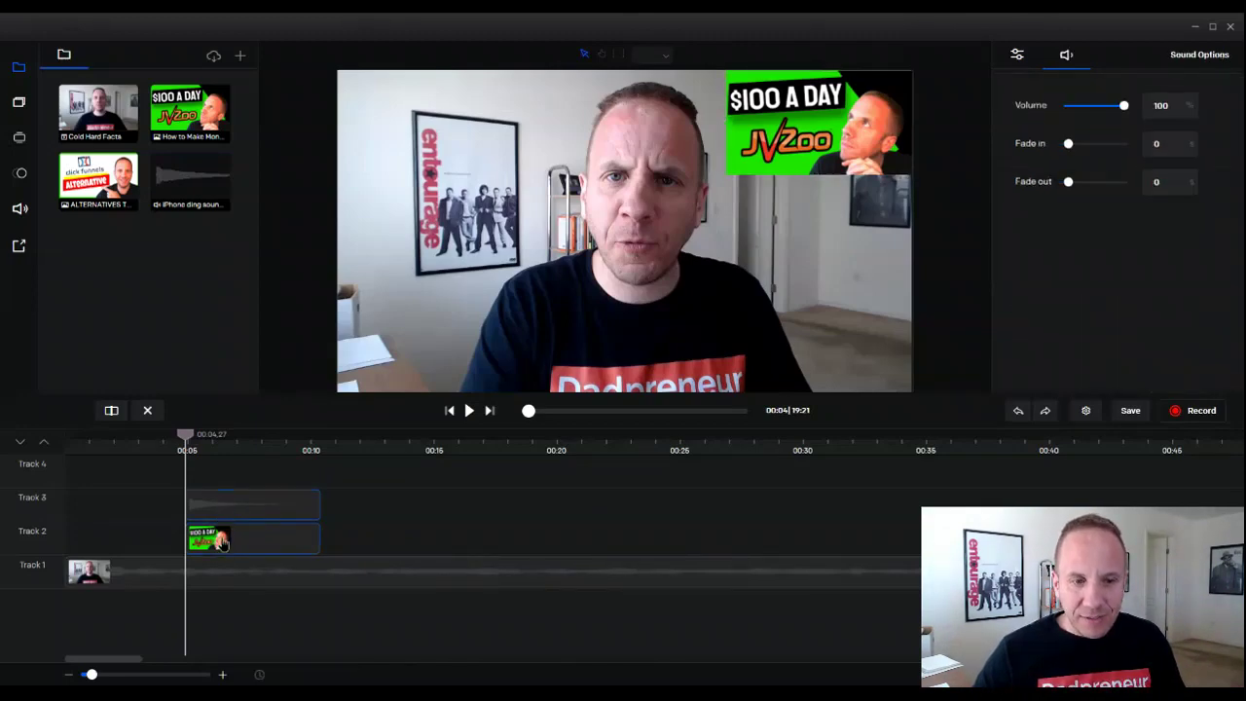
pyautogui.click(223, 542)
pyautogui.click(222, 571)
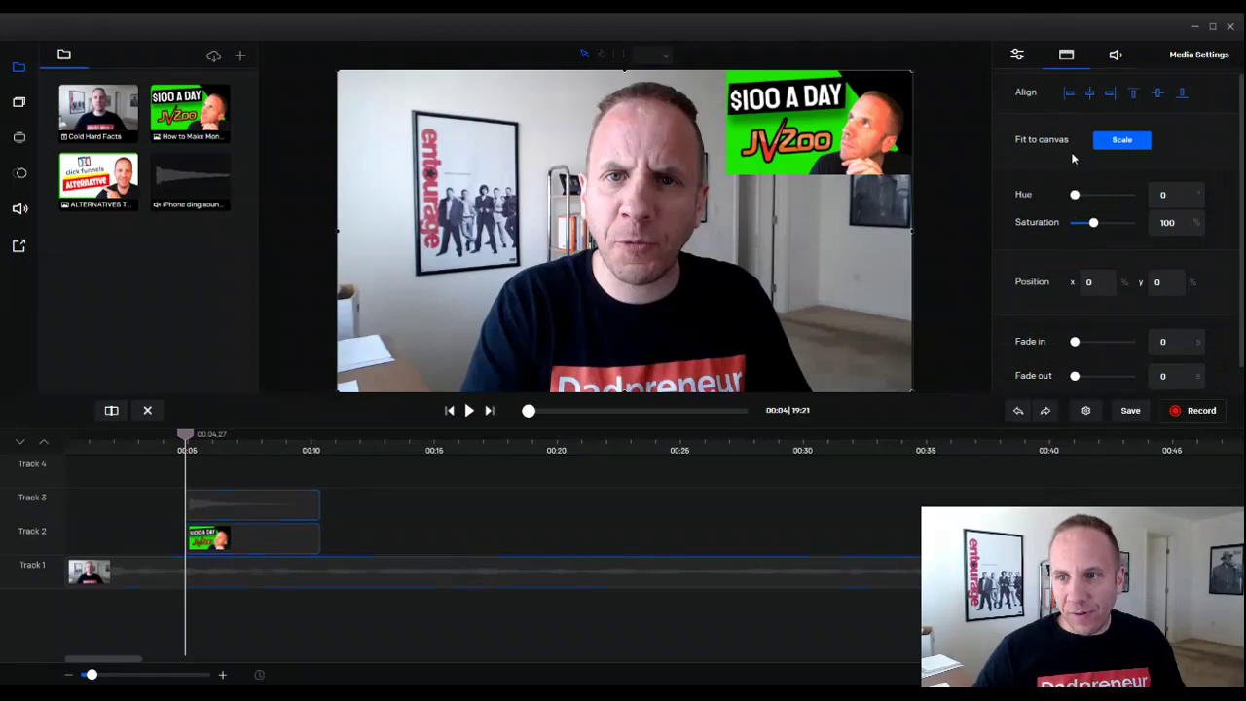
pyautogui.scroll(-1, 1058, 242)
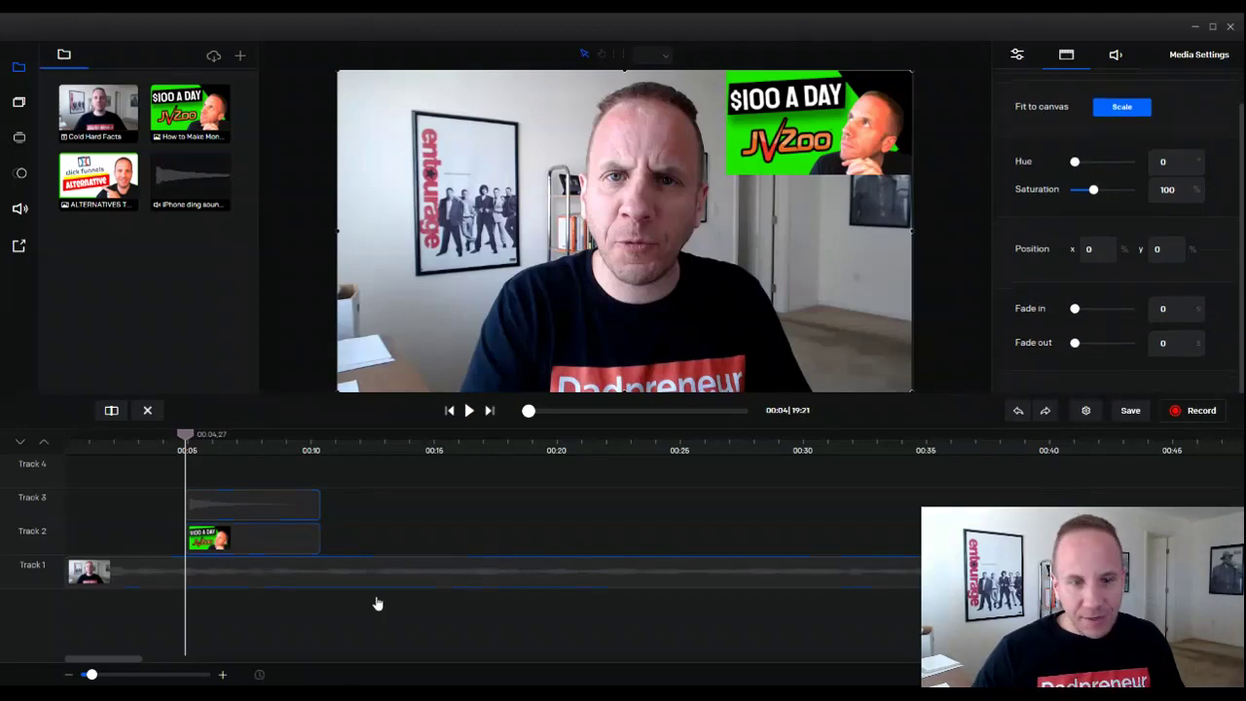
# Set both the fade in and the fade out of the JVZoo image to .5 seconds.
pyautogui.click(256, 542)
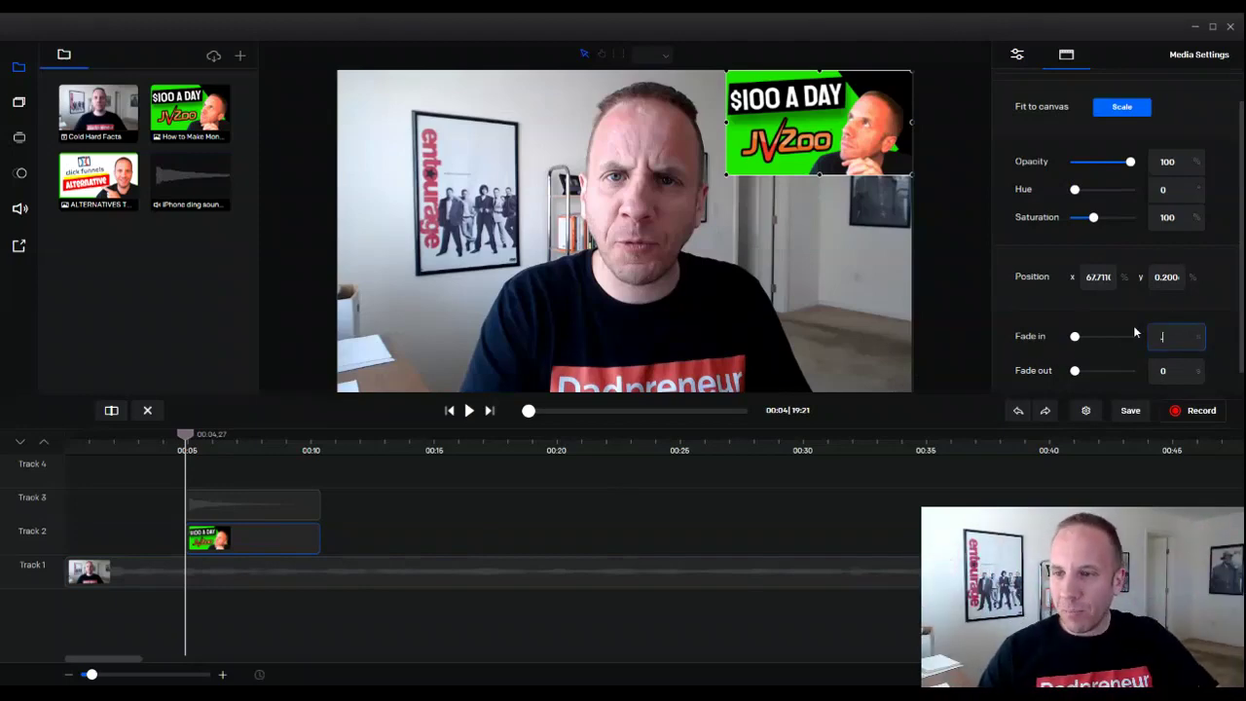
pyautogui.write('.5')
pyautogui.press('Tab')
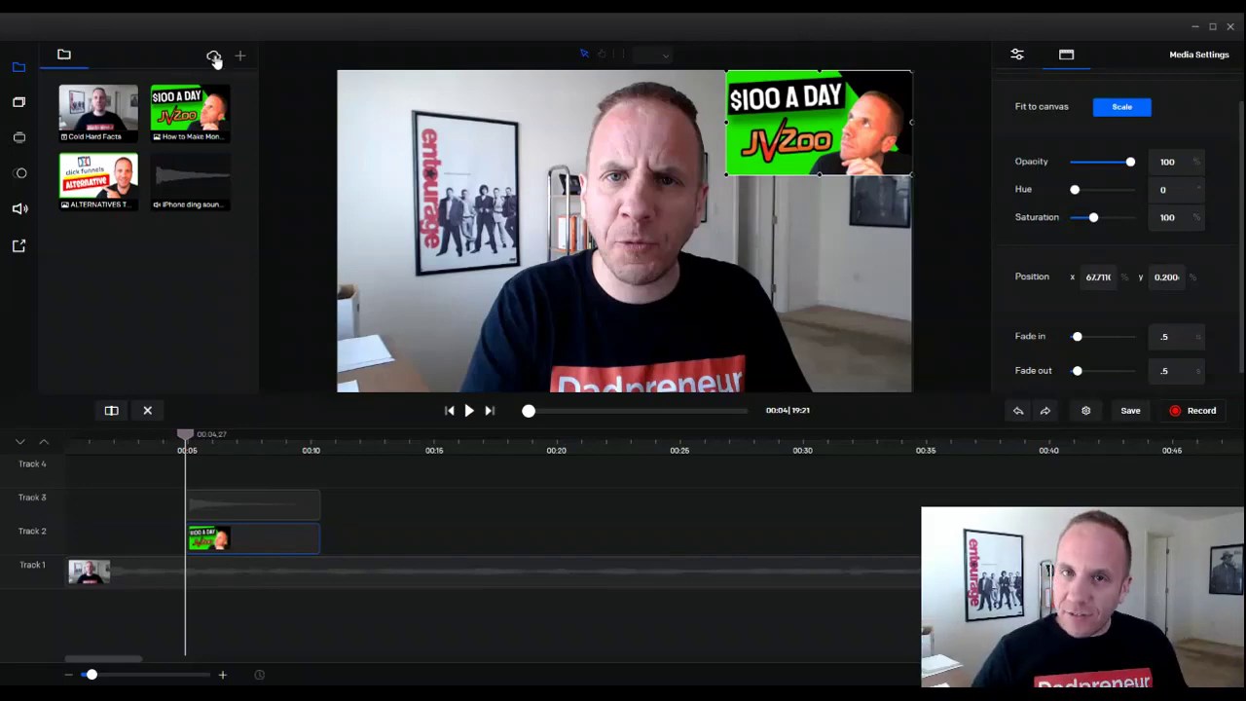
# Browse the footage in the stock media library and preview the waterfall clip.
pyautogui.click(214, 57)
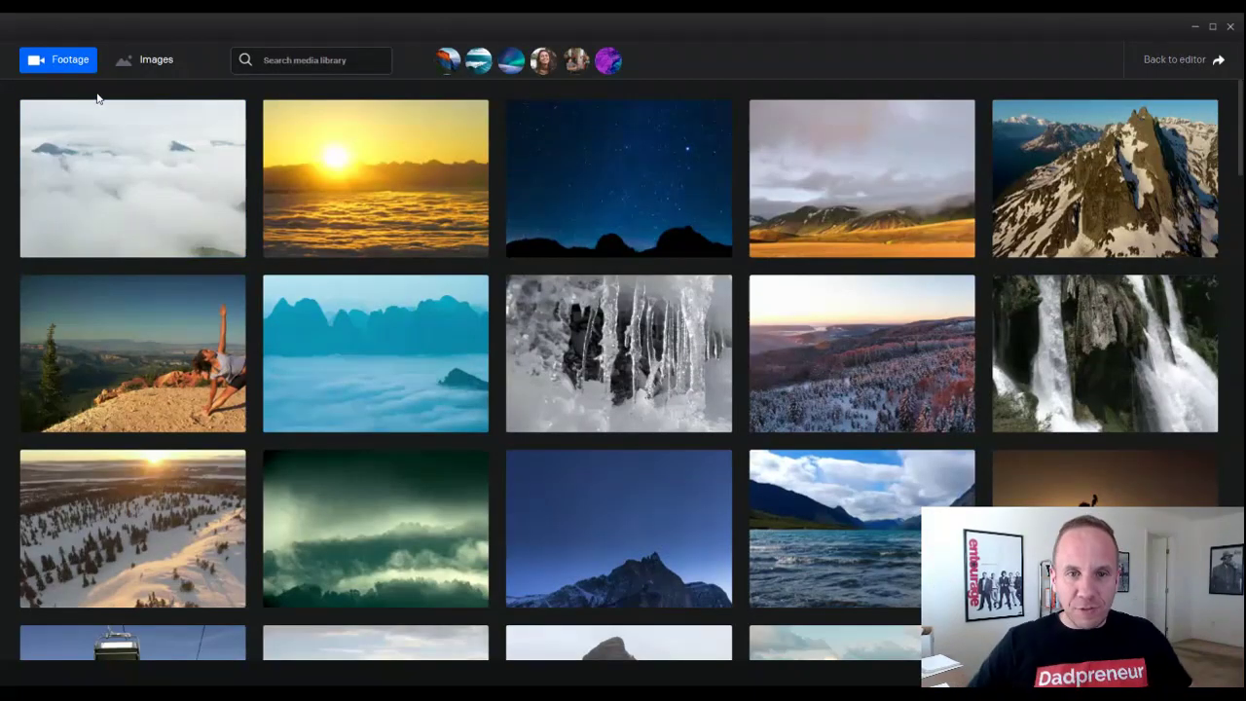
pyautogui.scroll(-3, 375, 409)
pyautogui.scroll(-15, 517, 278)
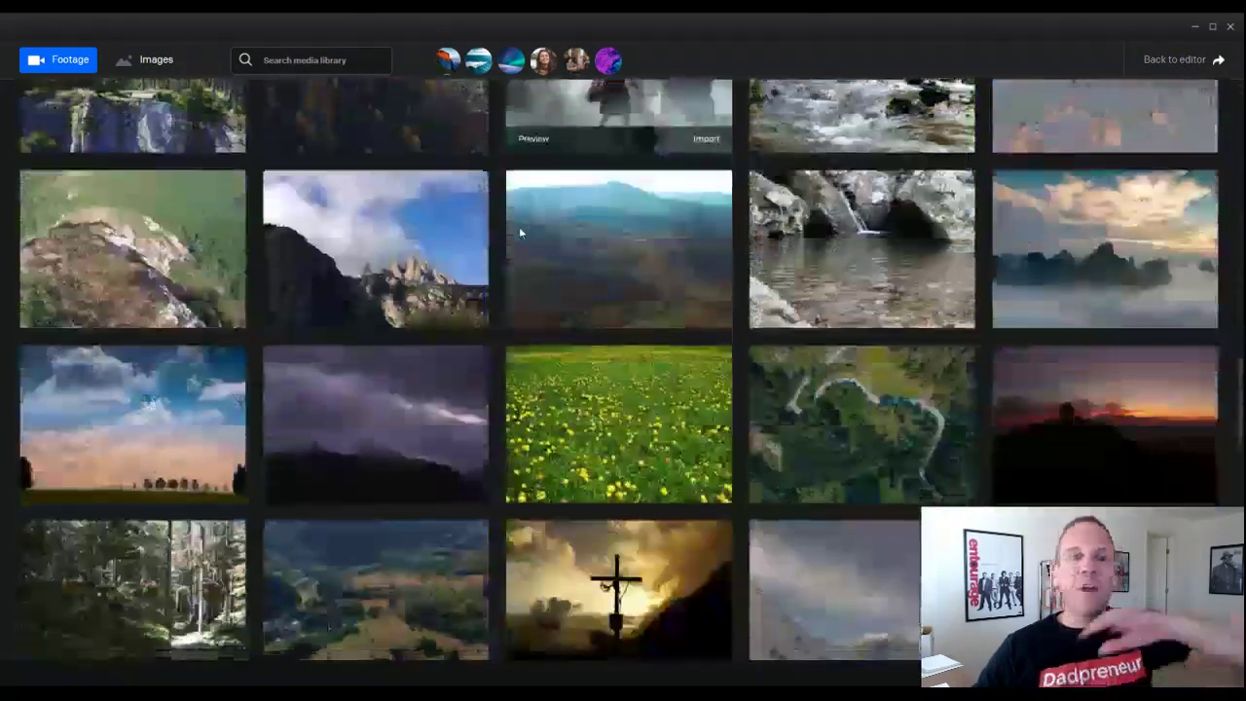
pyautogui.scroll(-1, 515, 248)
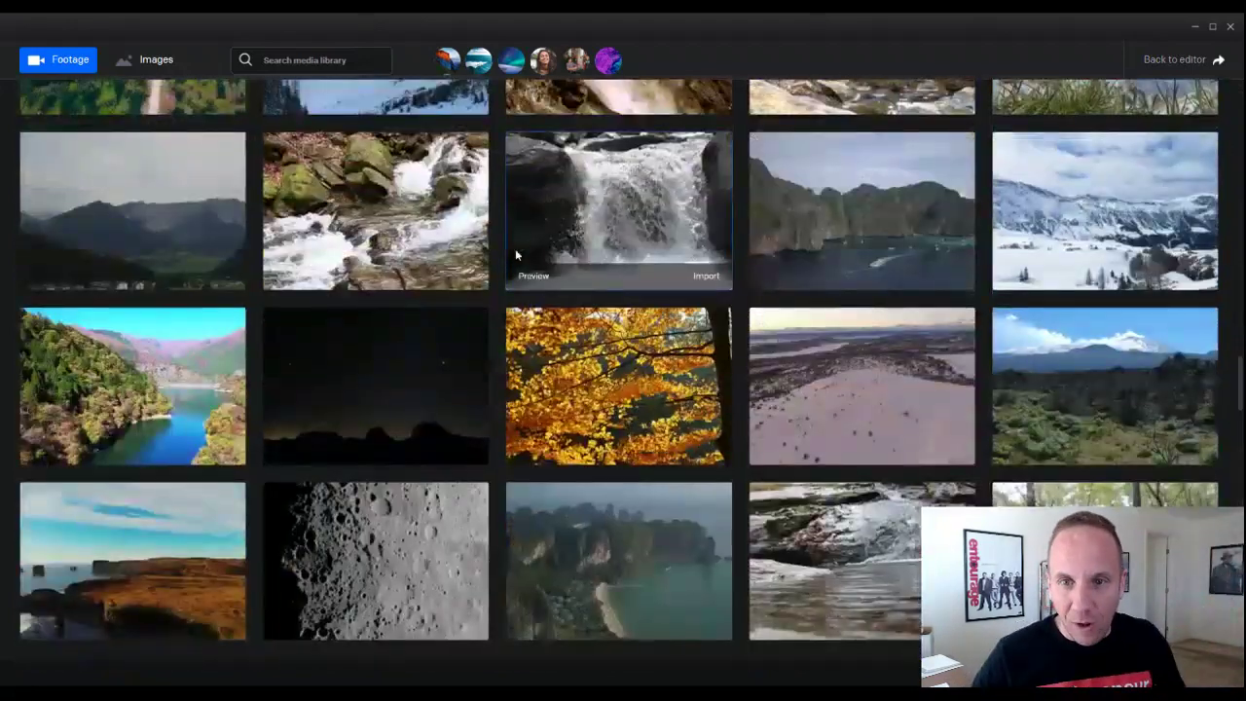
pyautogui.click(542, 274)
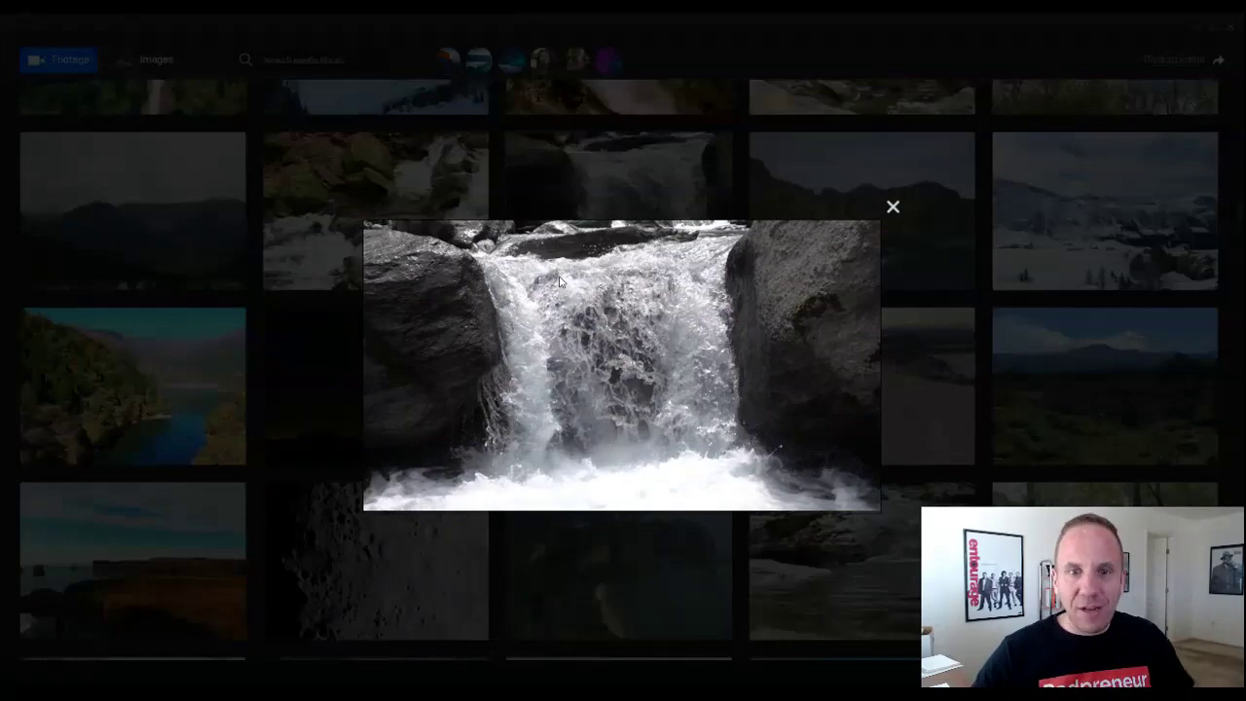
pyautogui.click(892, 206)
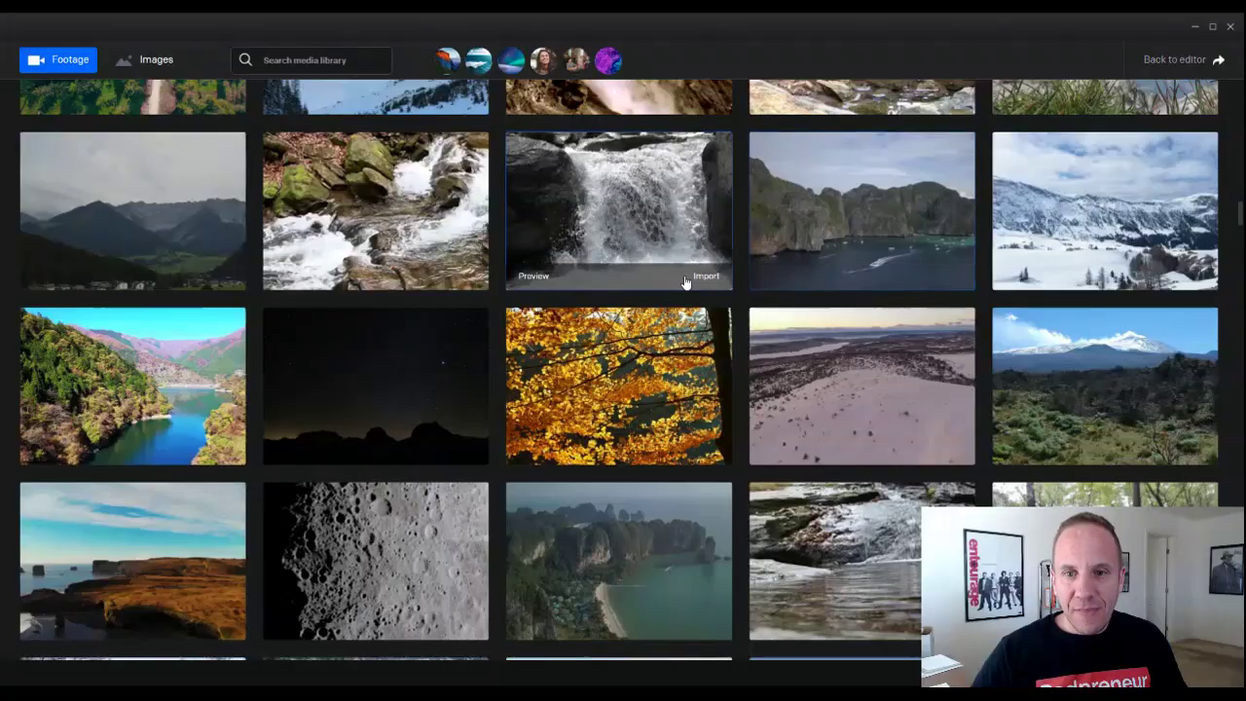
# Browse the library's stock images, viewing the People category and the last category in the row.
pyautogui.click(151, 59)
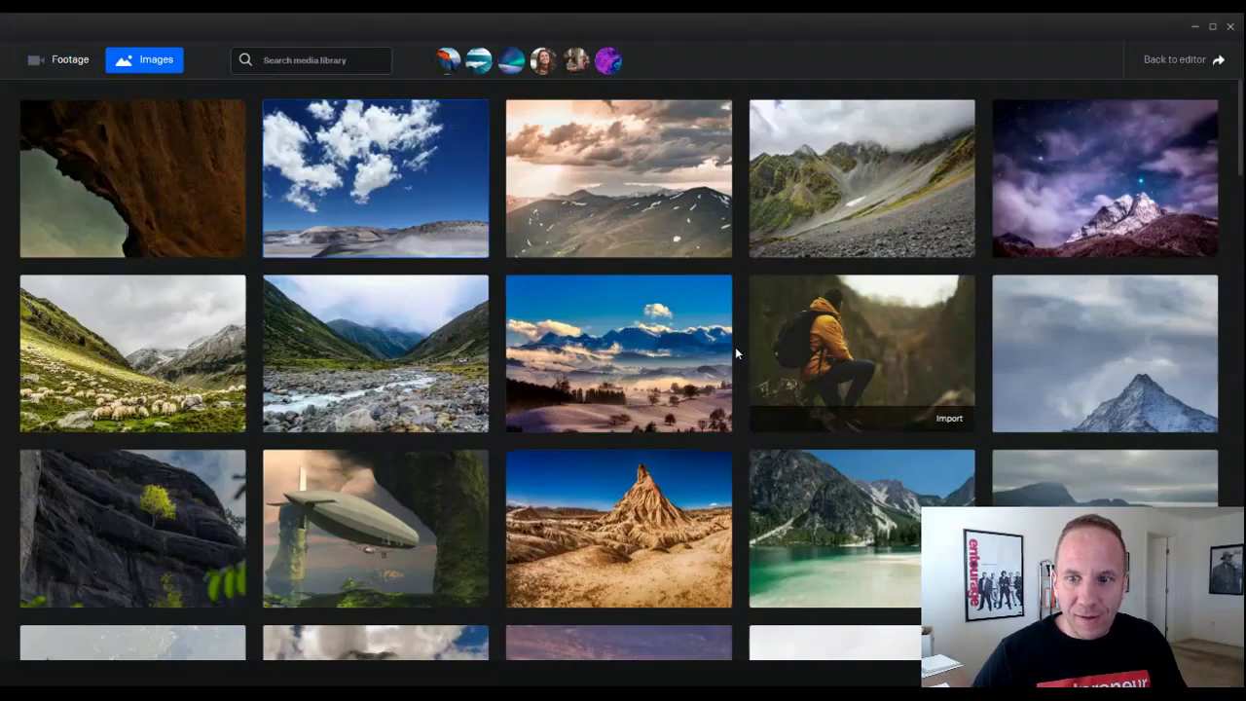
pyautogui.scroll(-10, 494, 288)
pyautogui.scroll(10, 490, 235)
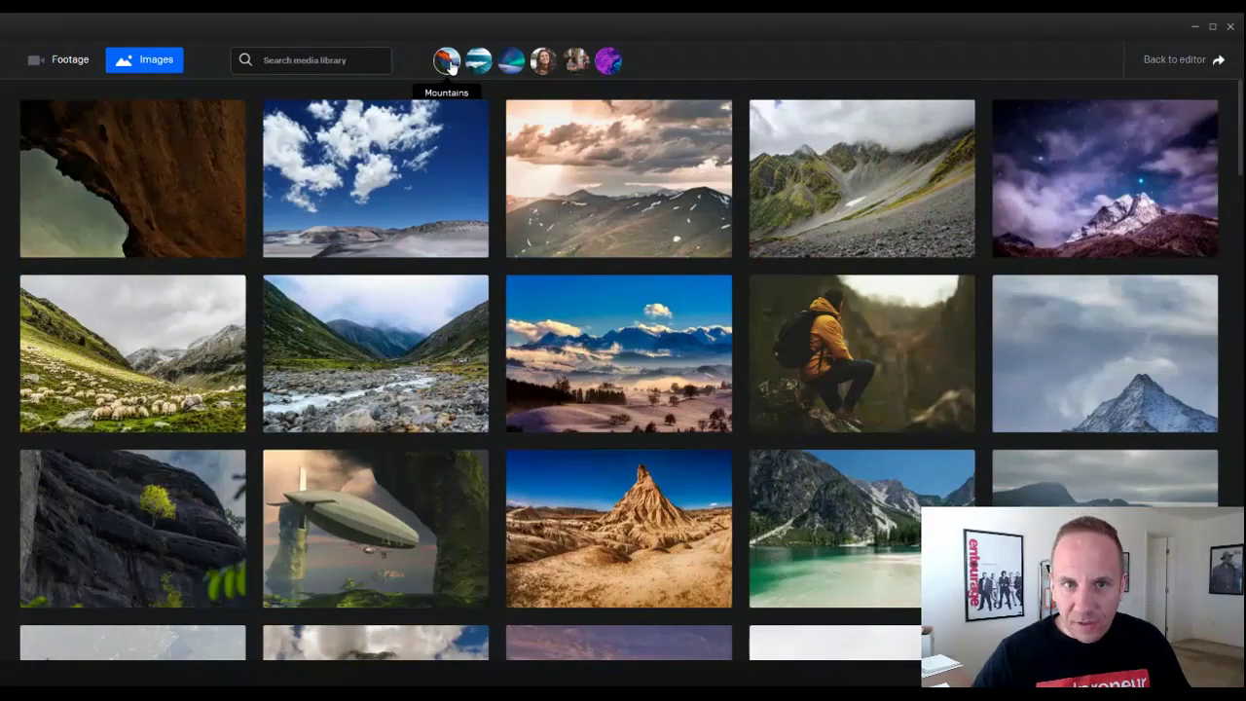
pyautogui.click(544, 62)
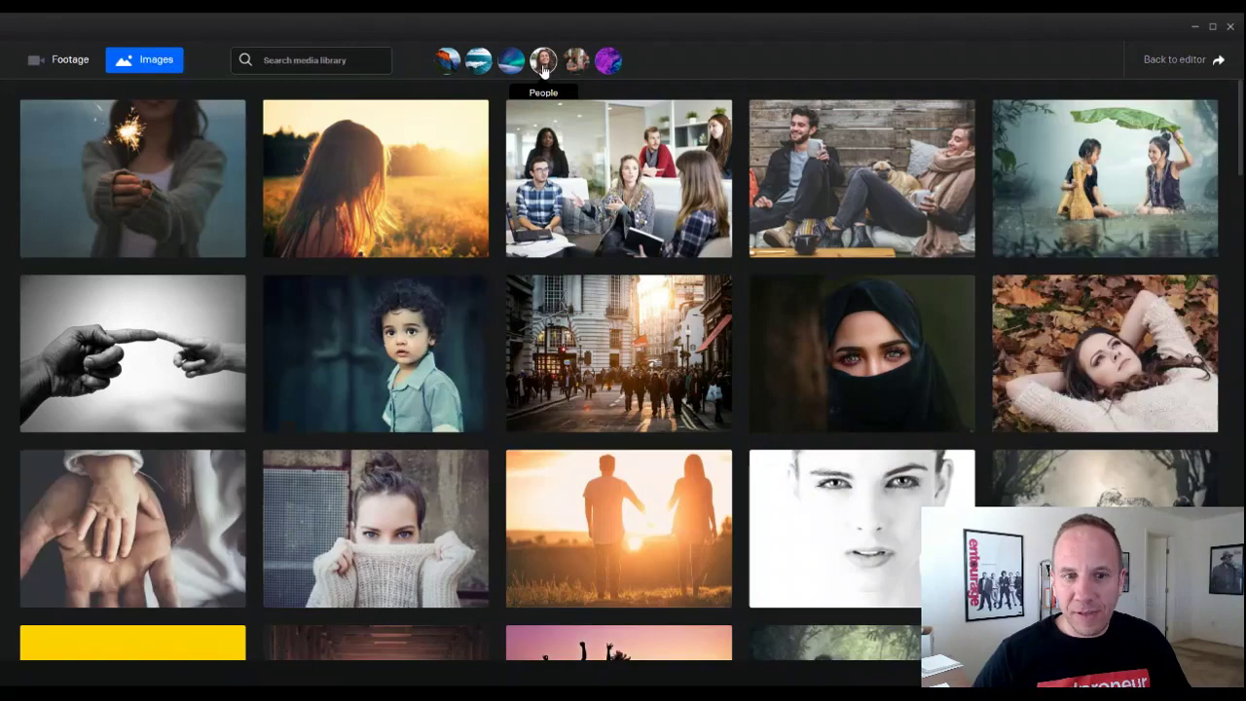
pyautogui.scroll(-4, 494, 157)
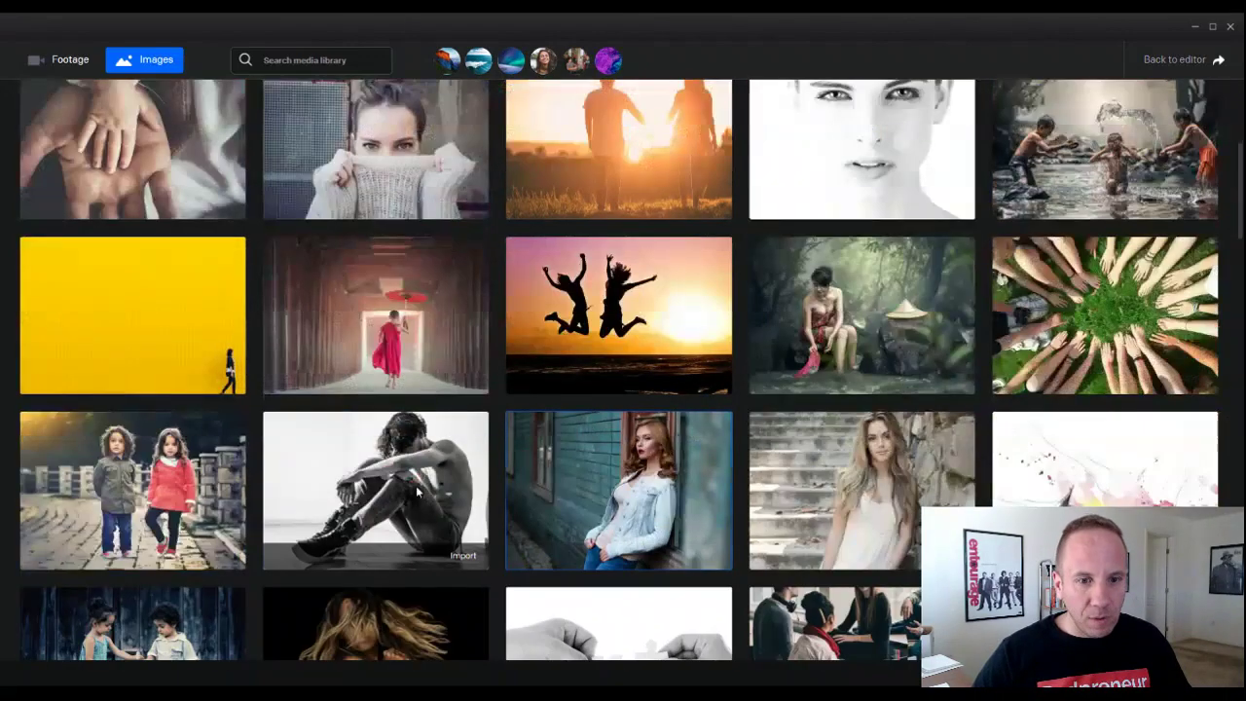
pyautogui.moveTo(471, 544)
pyautogui.scroll(4, 494, 337)
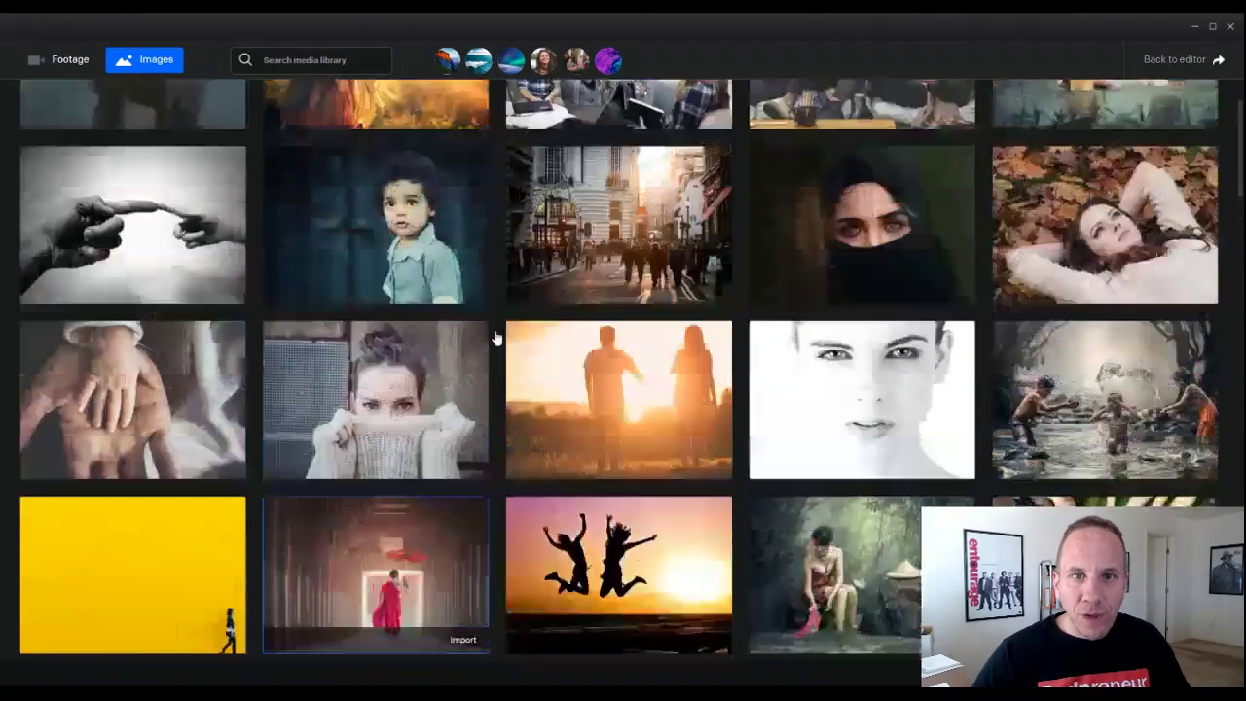
pyautogui.click(609, 68)
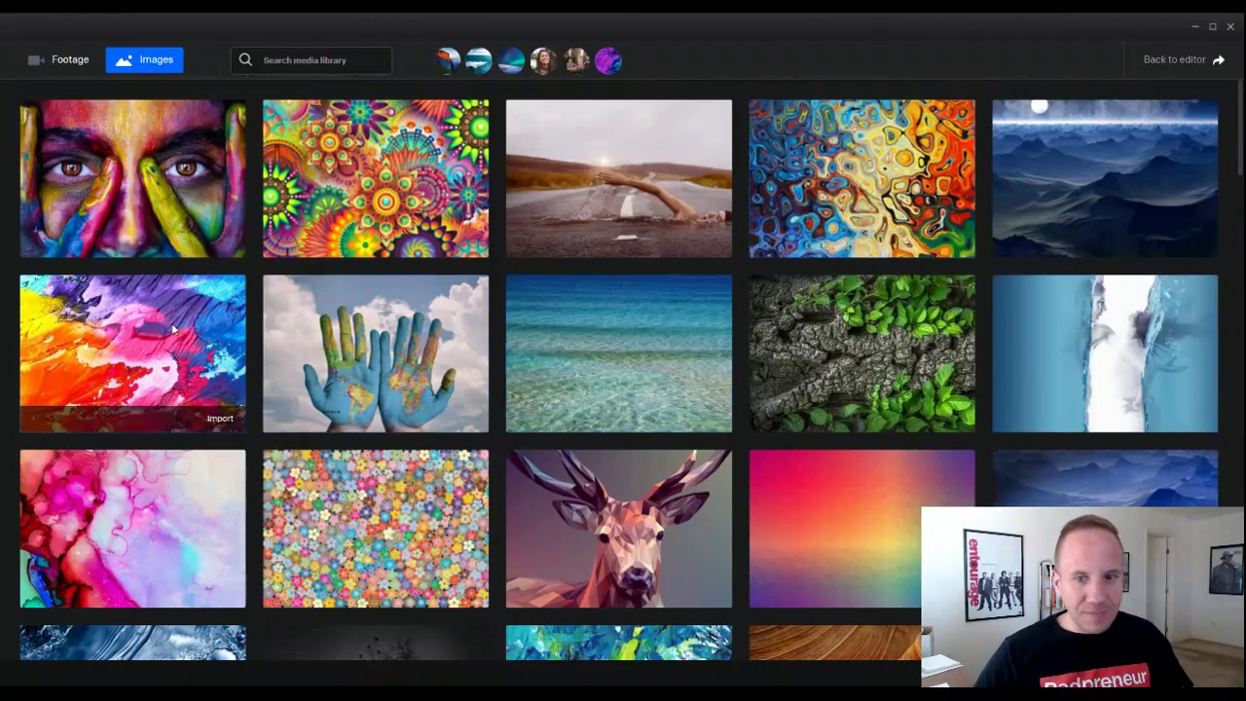
# Import the multicoloured paint texture image from the stock library into the project and return to the editor.
pyautogui.scroll(-1, 221, 297)
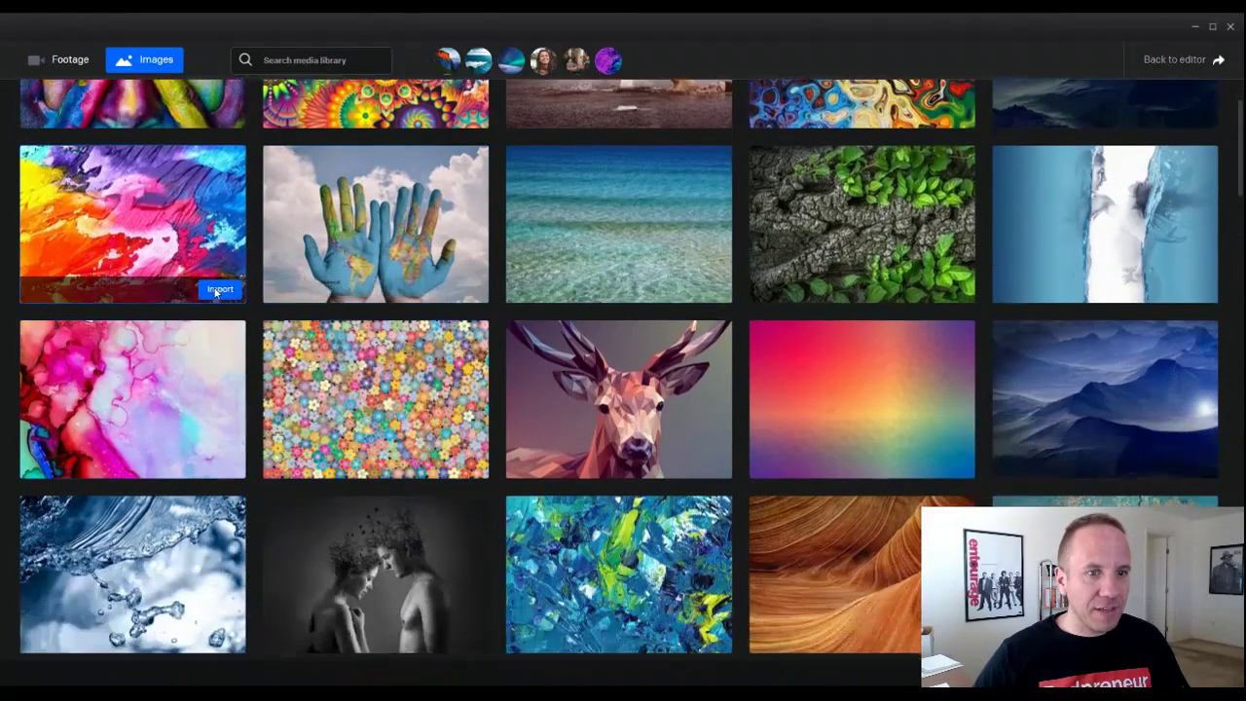
pyautogui.scroll(1, 981, 171)
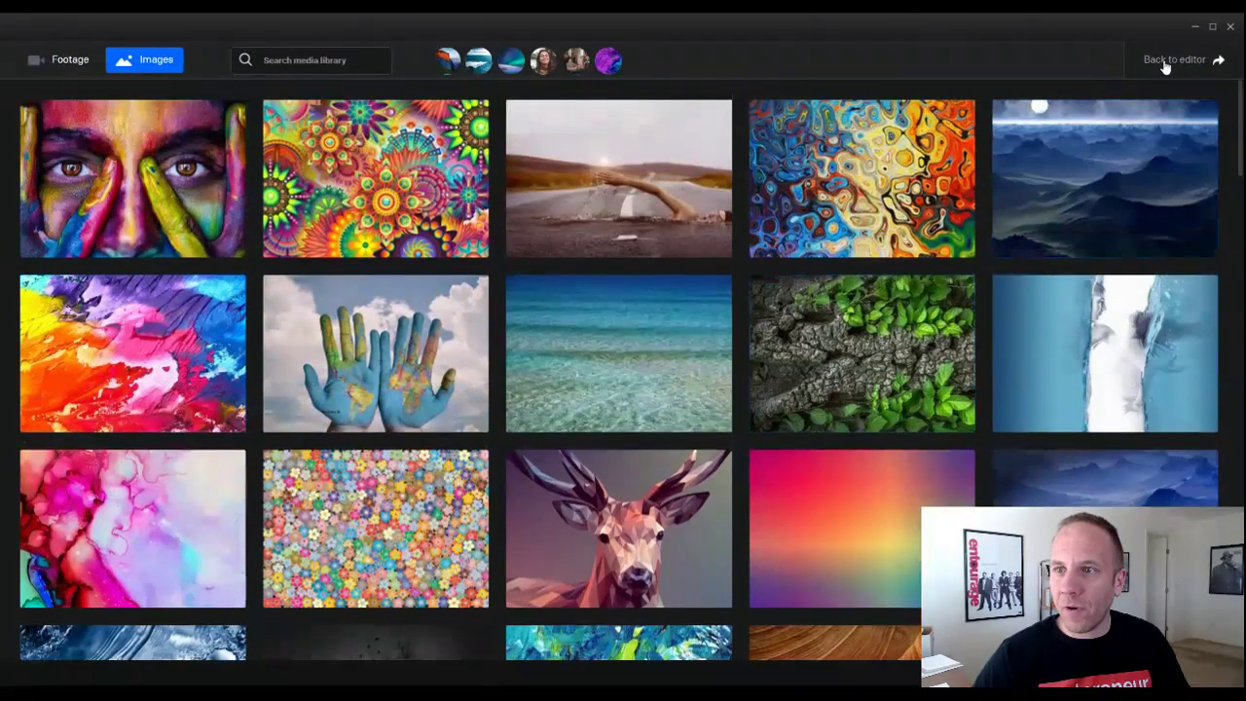
pyautogui.click(1147, 63)
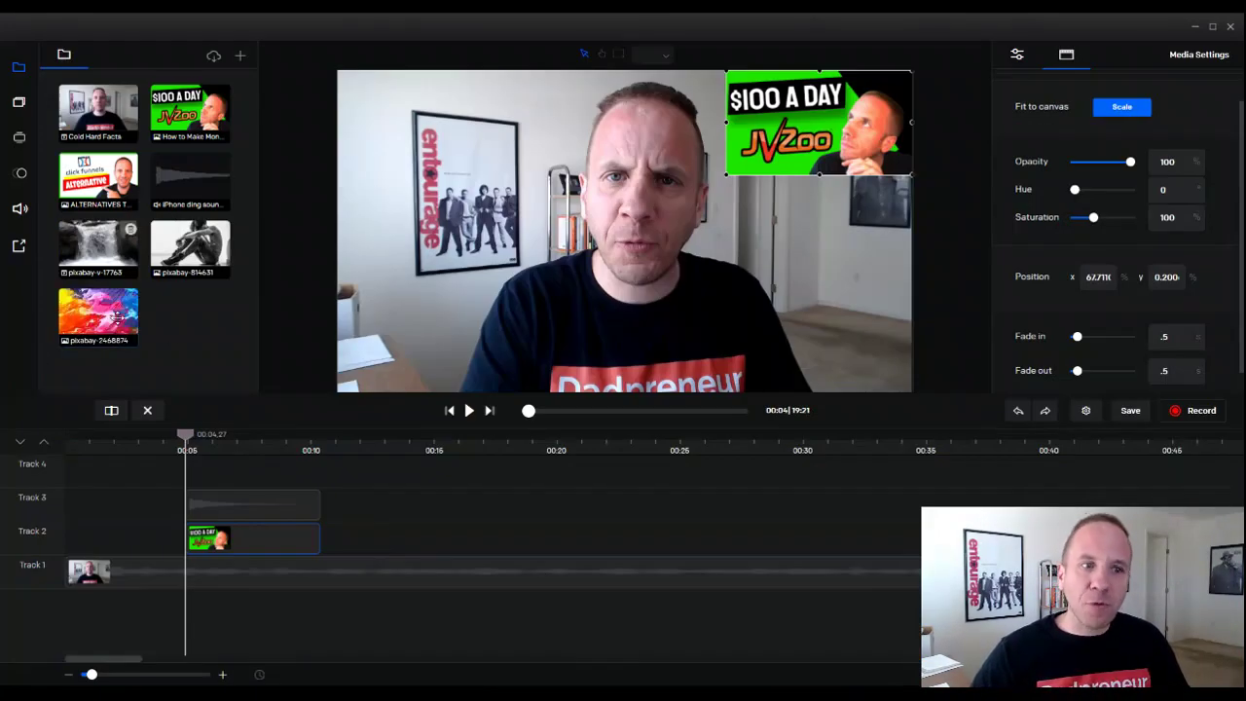
# Place the imported paint image on a new Track 4, starting at about 11 seconds.
pyautogui.click(43, 444)
pyautogui.moveTo(184, 435); pyautogui.dragTo(348, 435)
pyautogui.moveTo(97, 314); pyautogui.dragTo(384, 507)
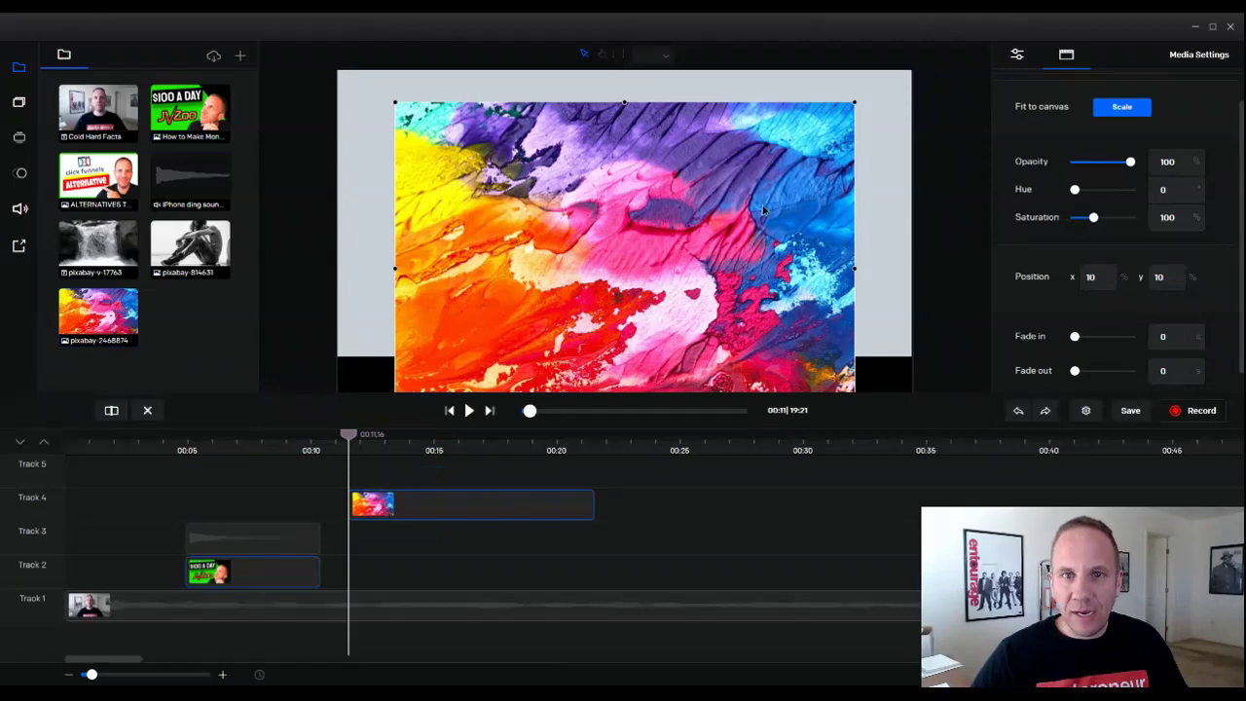
# Scale the paint image to fit the canvas and trim its clip to end at about 18 seconds.
pyautogui.click(1129, 109)
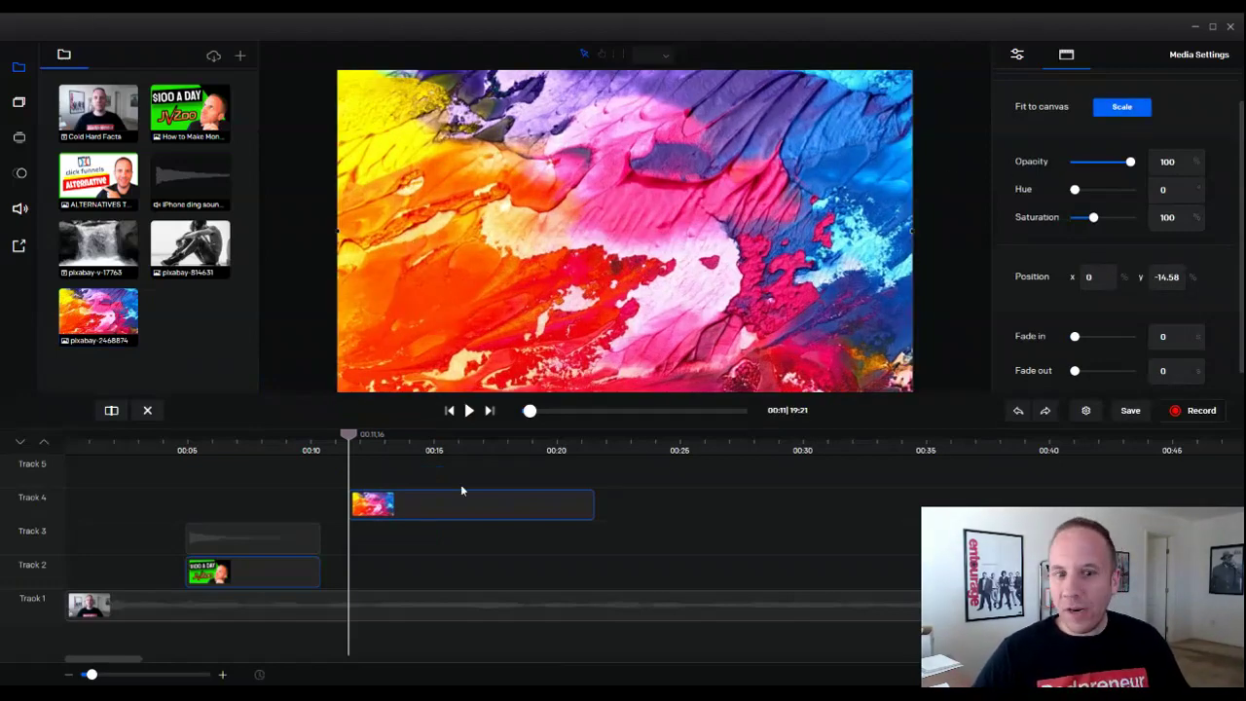
pyautogui.moveTo(592, 504); pyautogui.dragTo(502, 504)
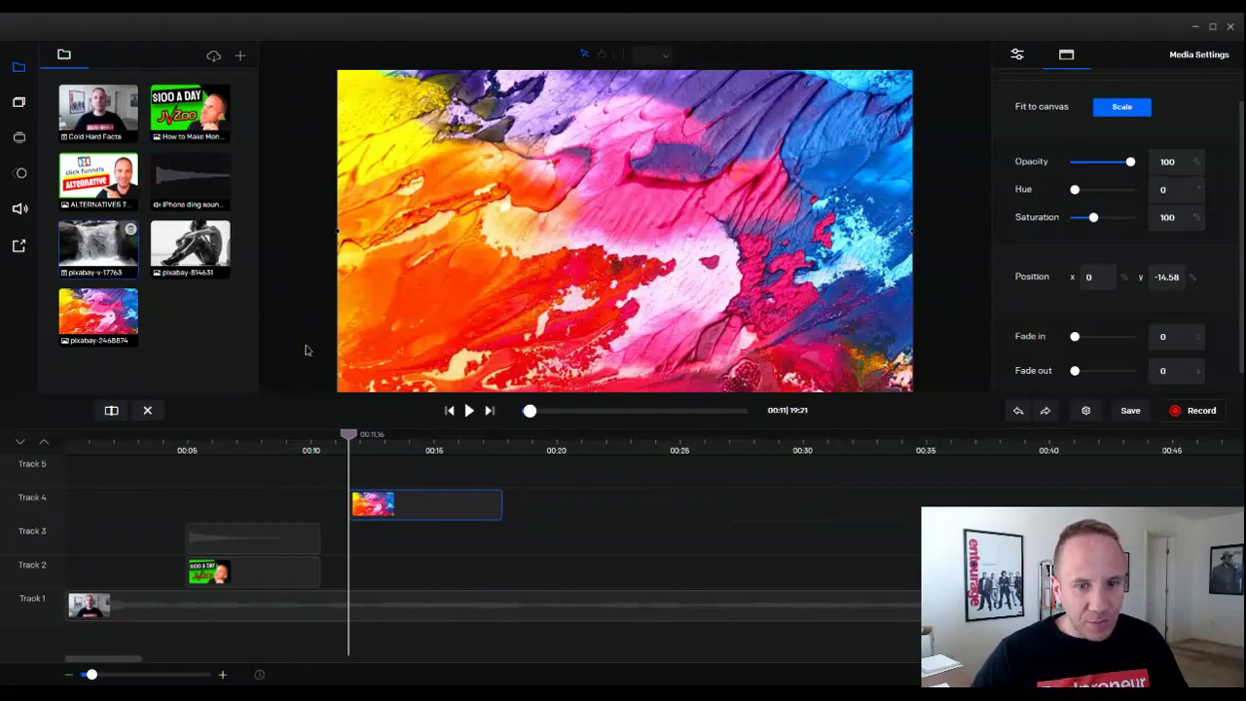
# Place the waterfall video on Track 5 starting at about 25 seconds, scaled to fit the canvas, and play it briefly.
pyautogui.moveTo(305, 350); pyautogui.dragTo(481, 477)
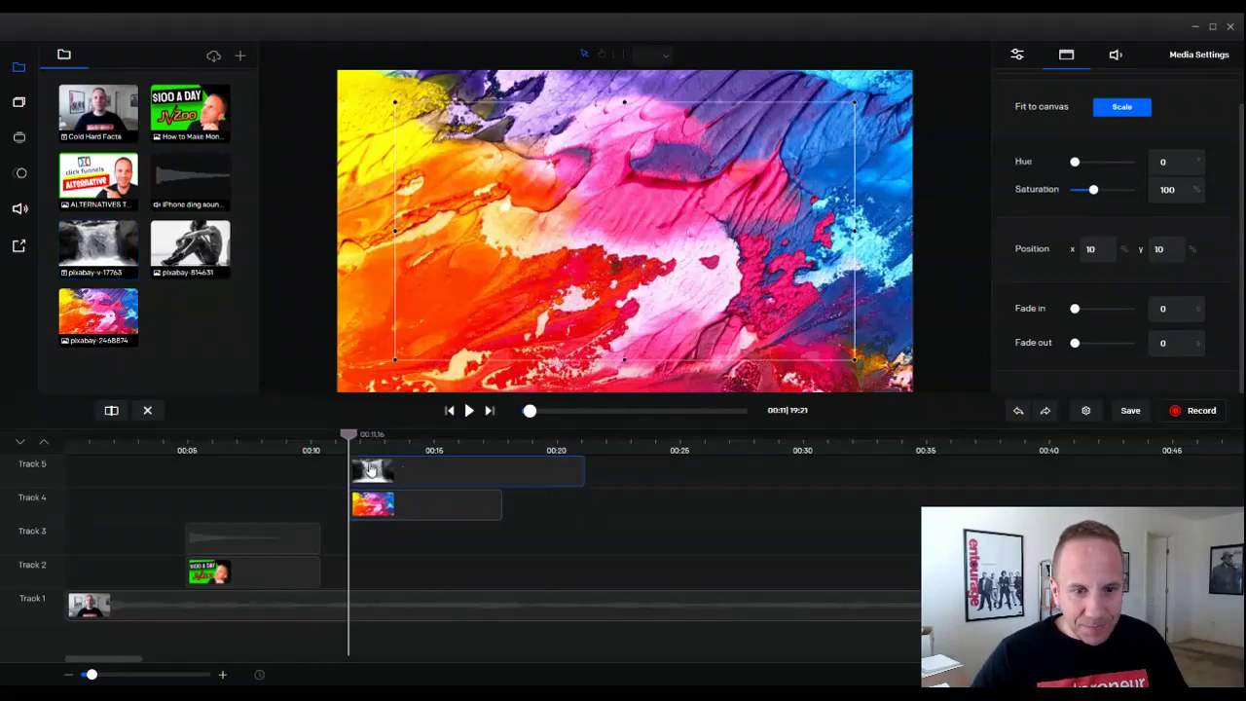
pyautogui.moveTo(629, 471); pyautogui.dragTo(742, 469)
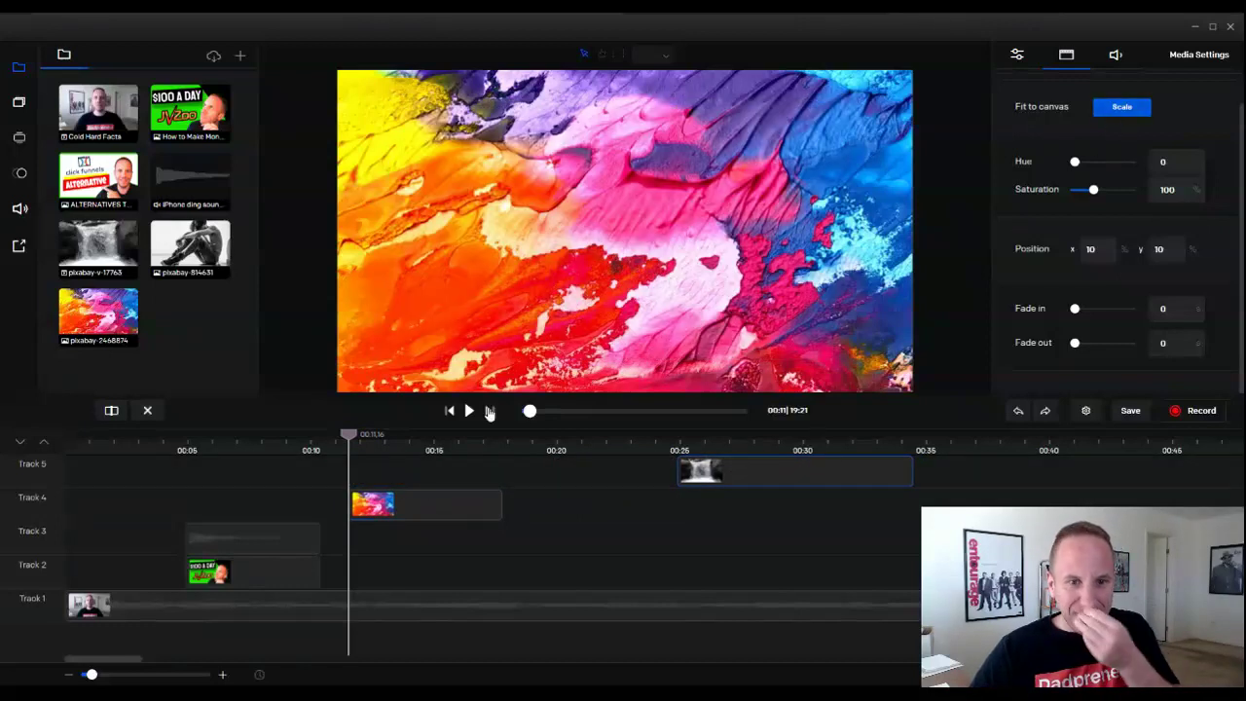
pyautogui.moveTo(401, 434); pyautogui.dragTo(689, 434)
pyautogui.click(1133, 115)
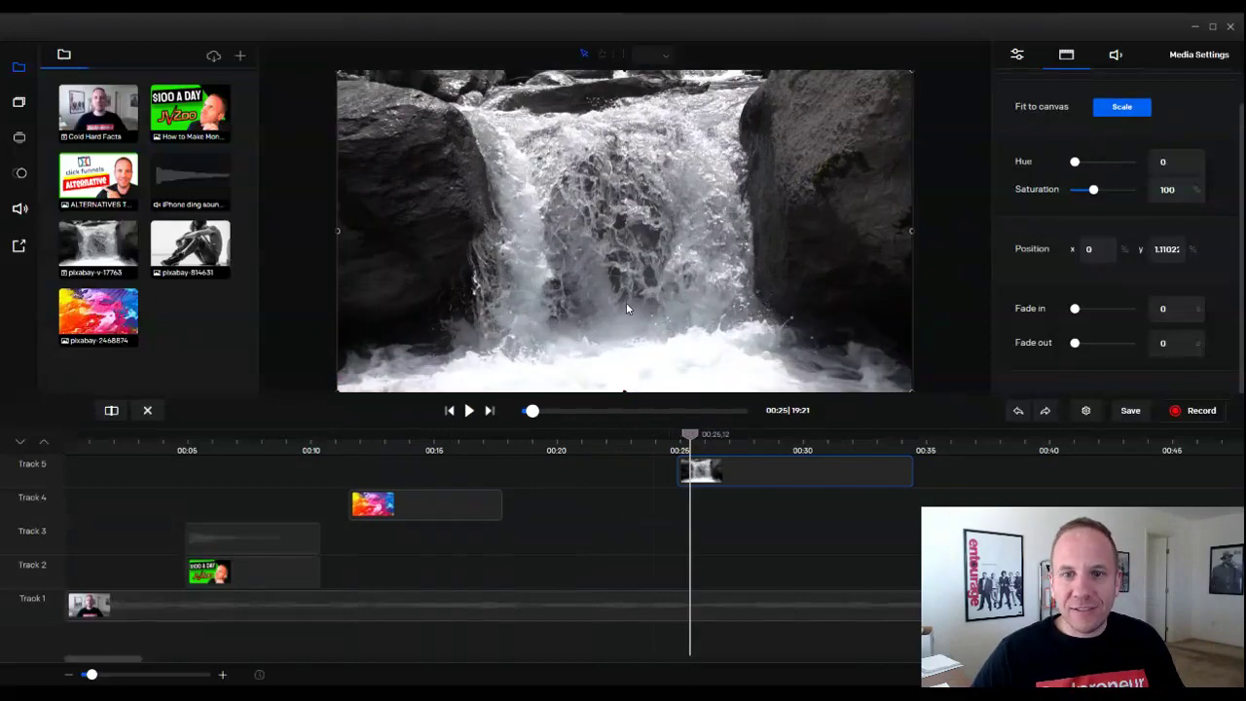
pyautogui.click(468, 413)
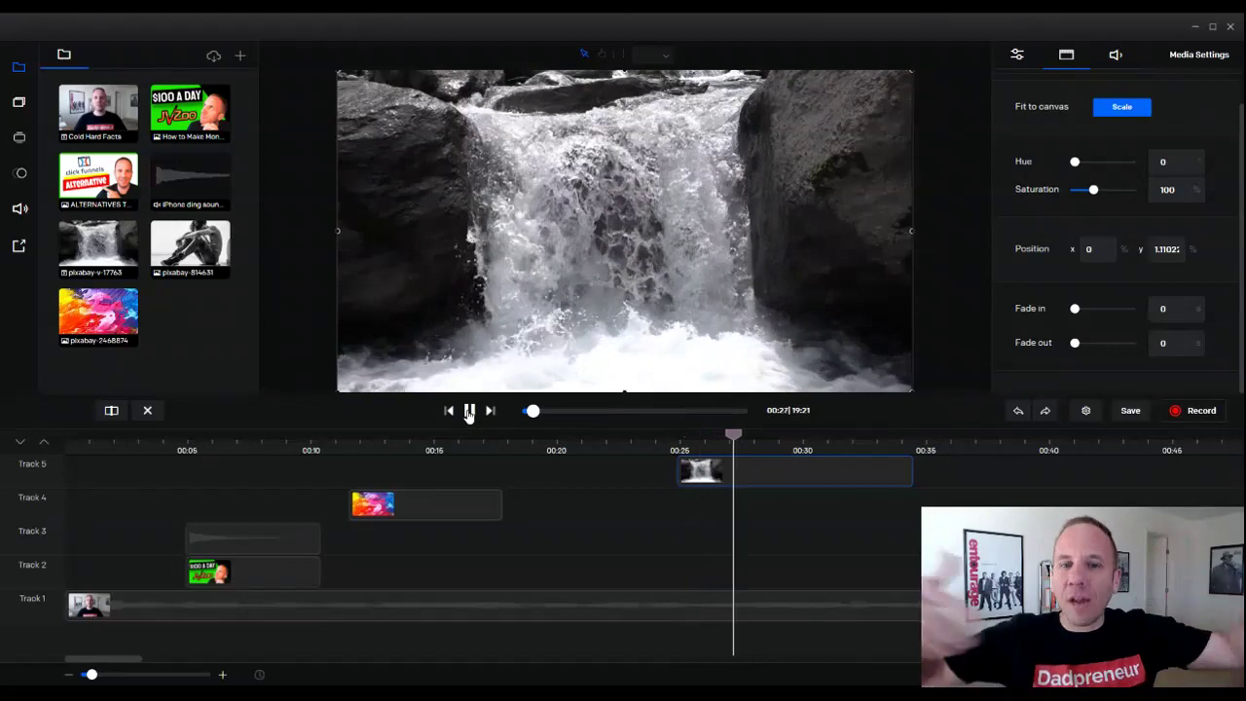
pyautogui.press('space')
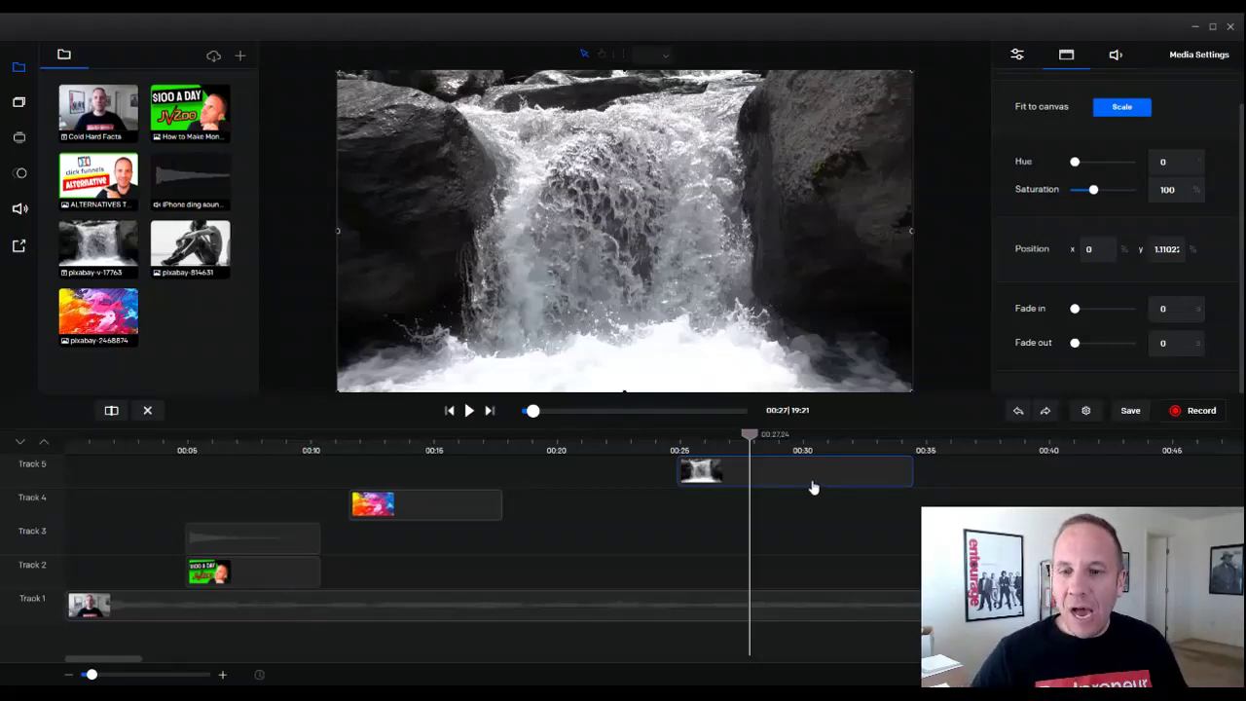
# Set the waterfall clip's volume to 0 and open the project settings.
pyautogui.click(1116, 55)
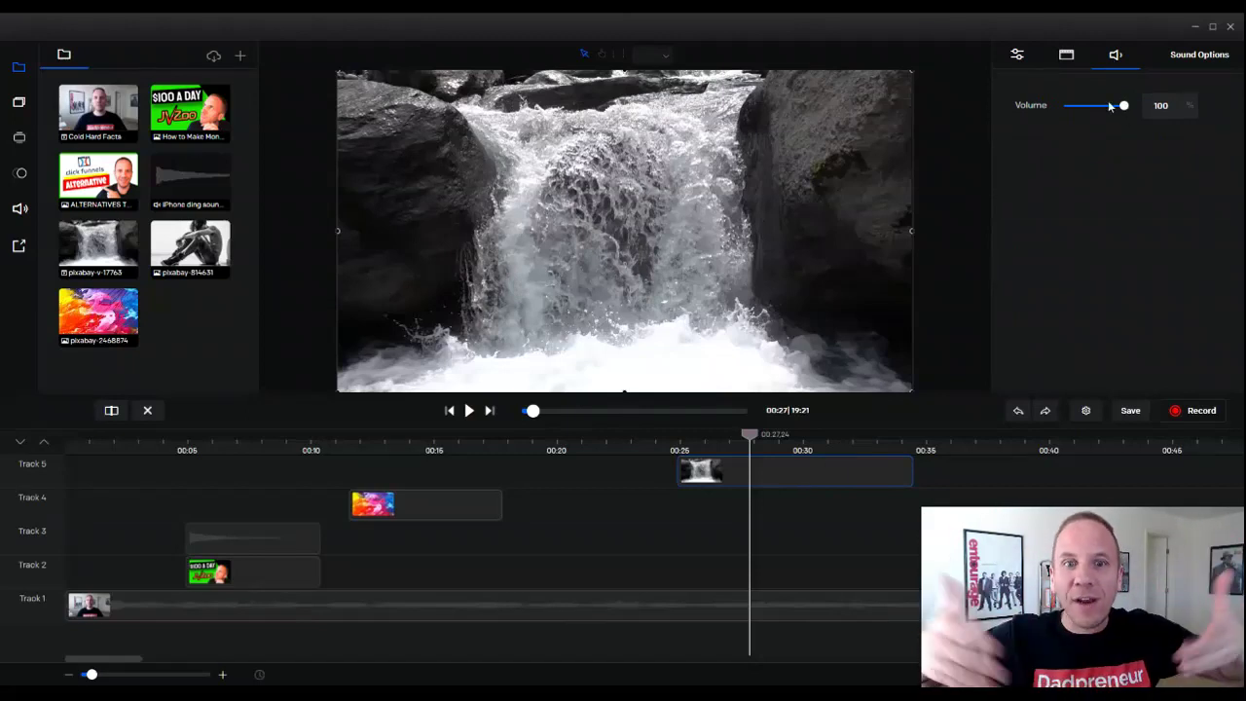
pyautogui.moveTo(1125, 107); pyautogui.dragTo(1056, 105)
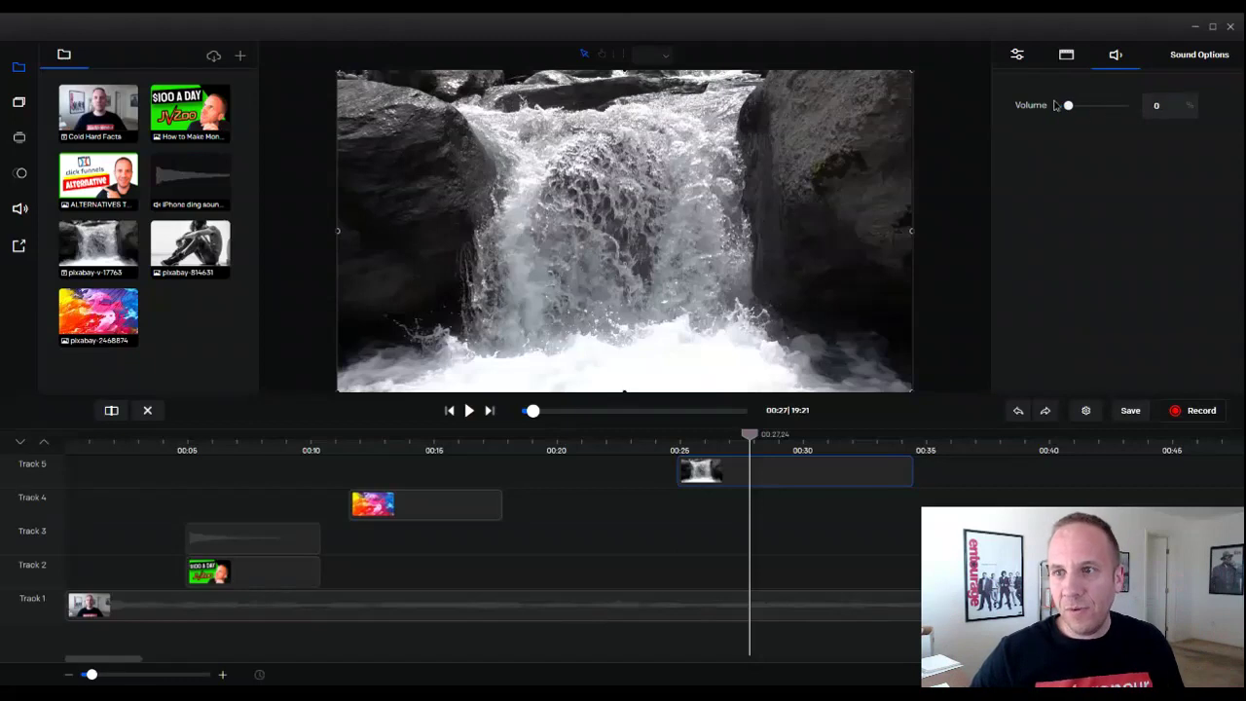
pyautogui.click(1067, 55)
pyautogui.click(1017, 54)
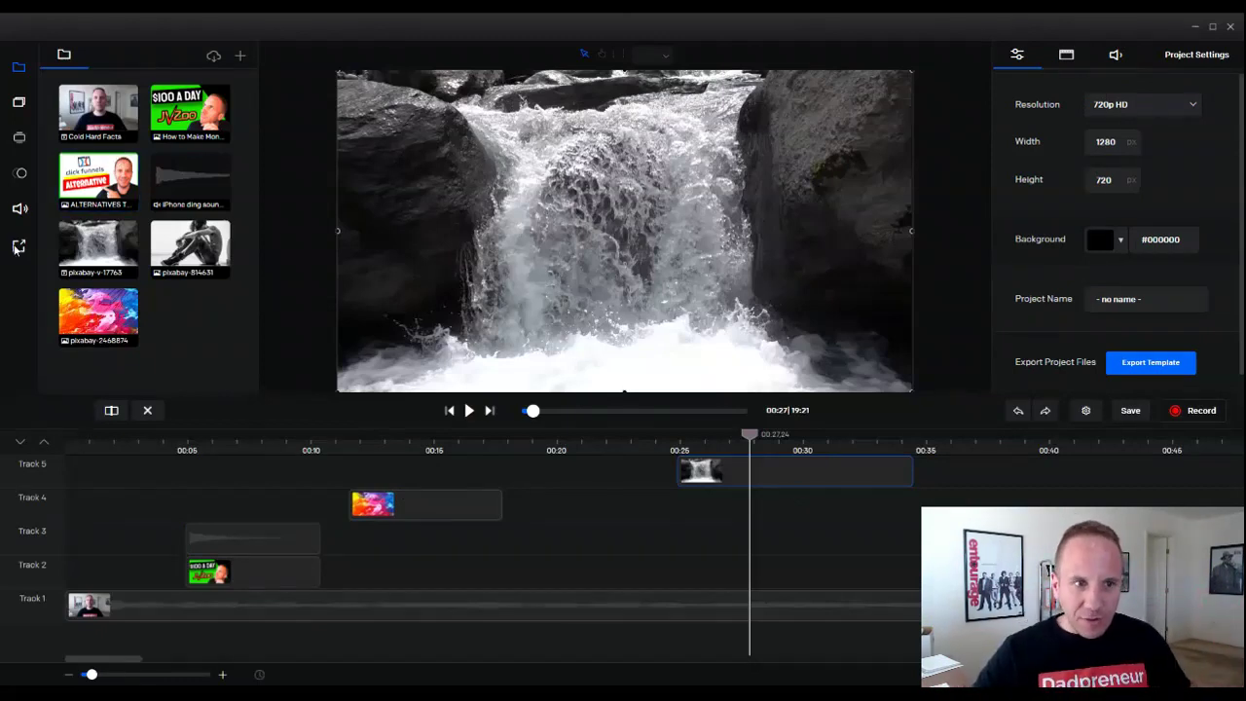
# Add a text title over the waterfall and replace its wording with the presenter's full name followed by "Was Here".
pyautogui.click(18, 102)
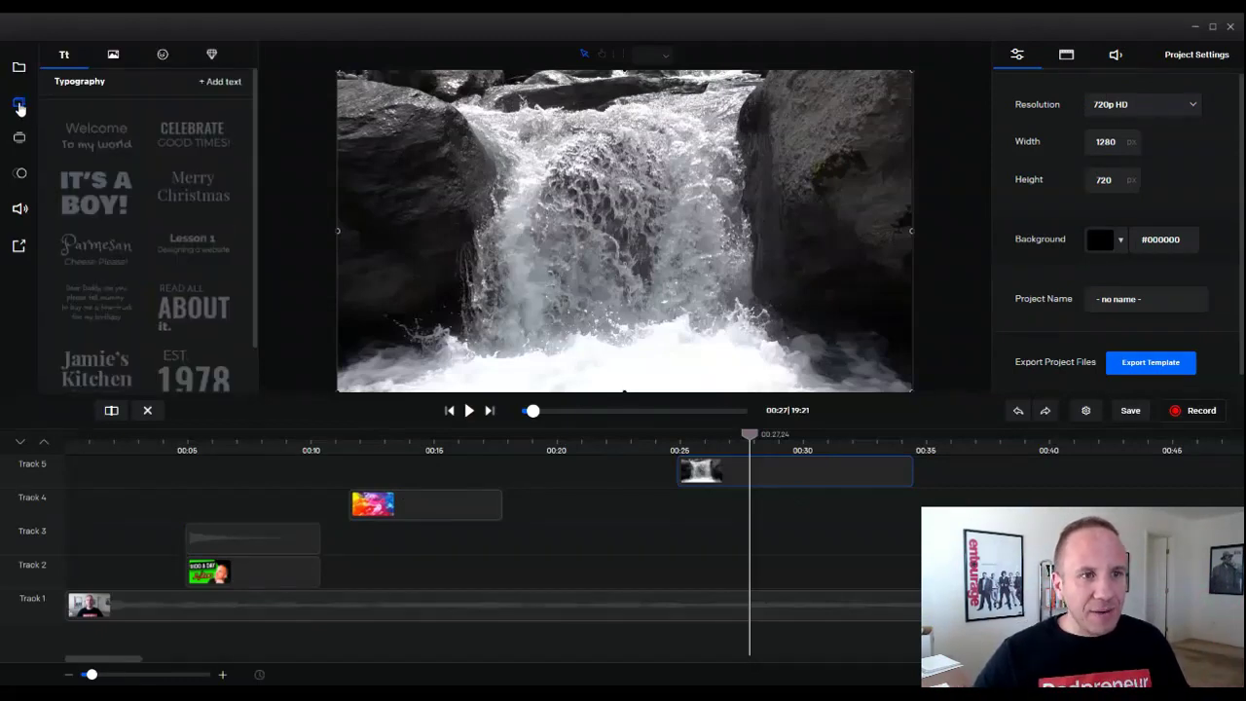
pyautogui.click(220, 83)
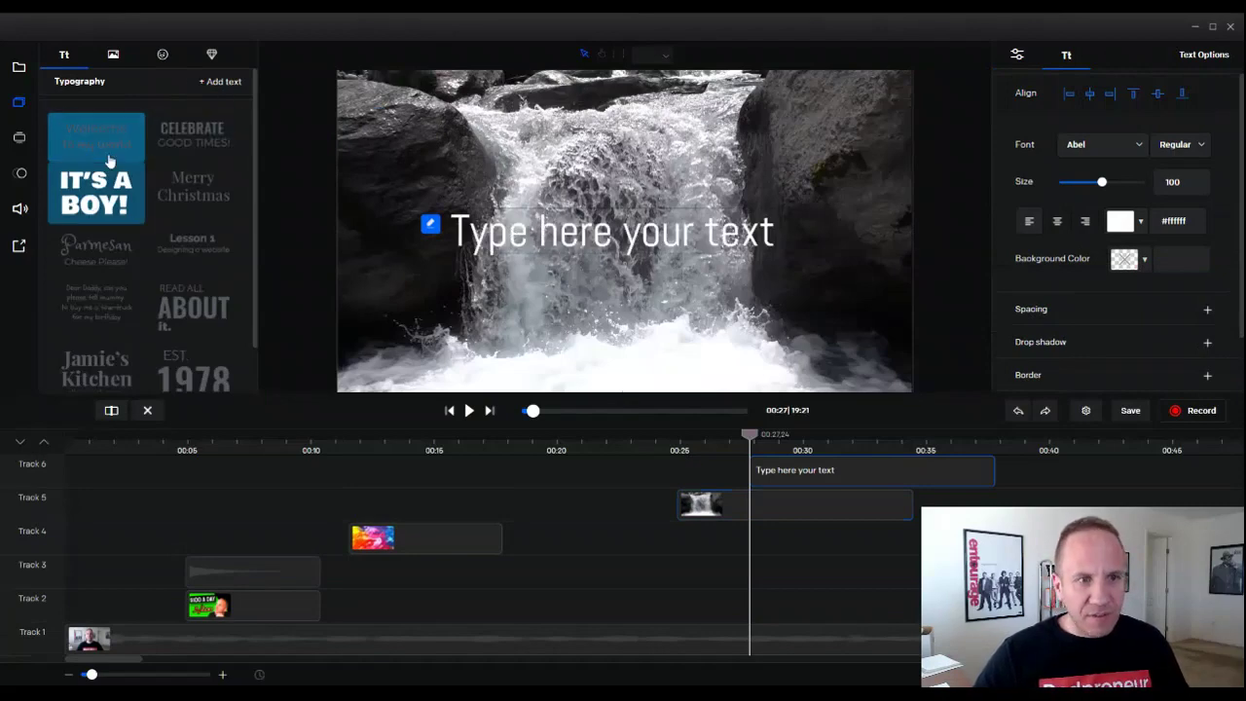
pyautogui.scroll(-1, 130, 208)
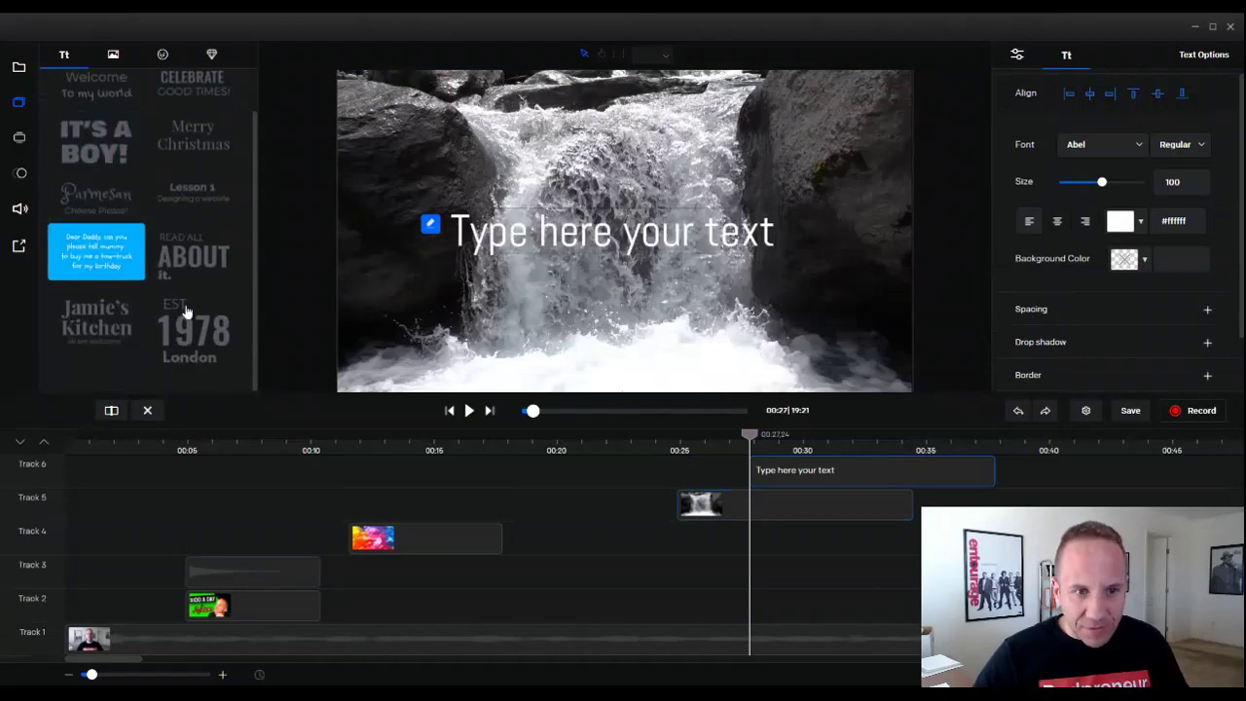
pyautogui.click(430, 226)
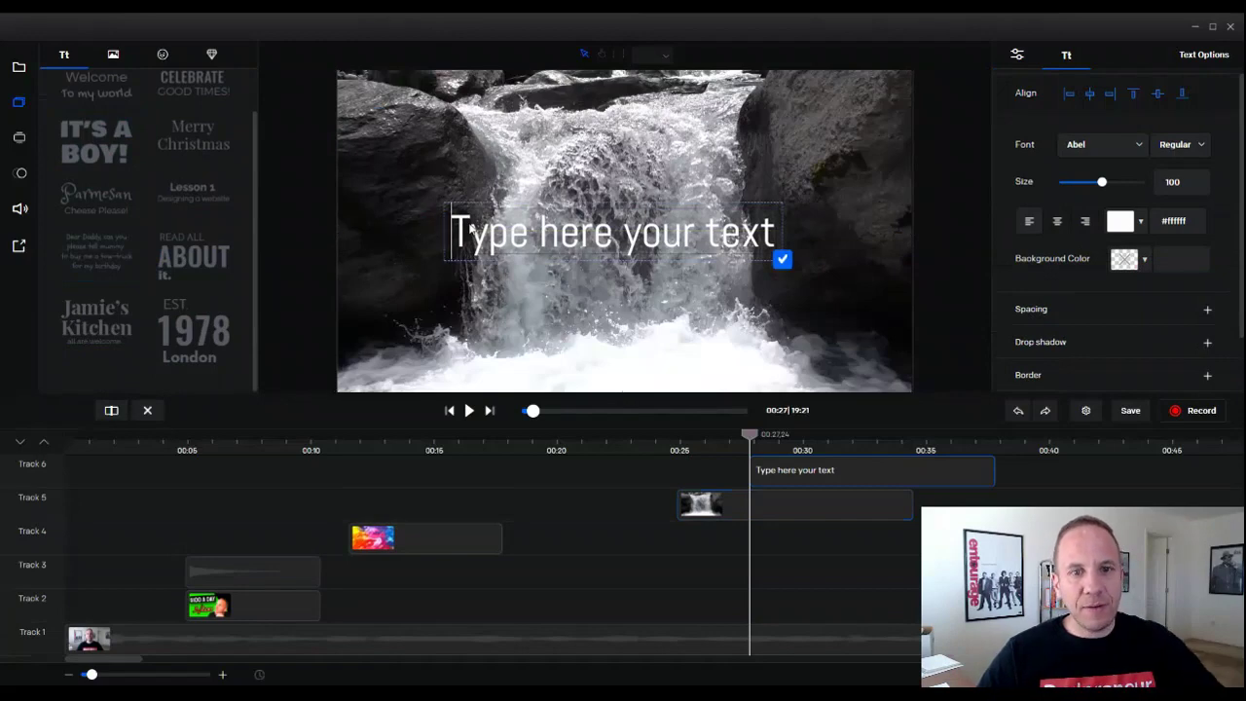
pyautogui.hotkey('ctrl', 'a')
pyautogui.write('Adam D')
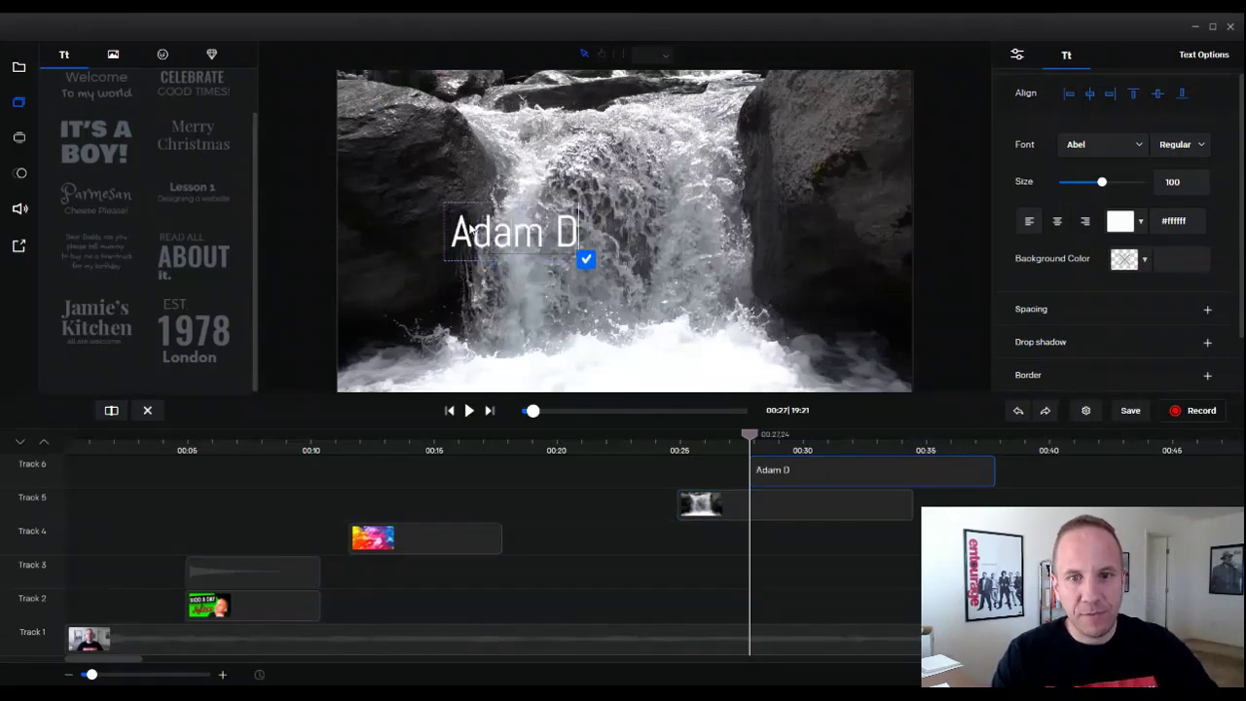
pyautogui.write('ukes Was Here')
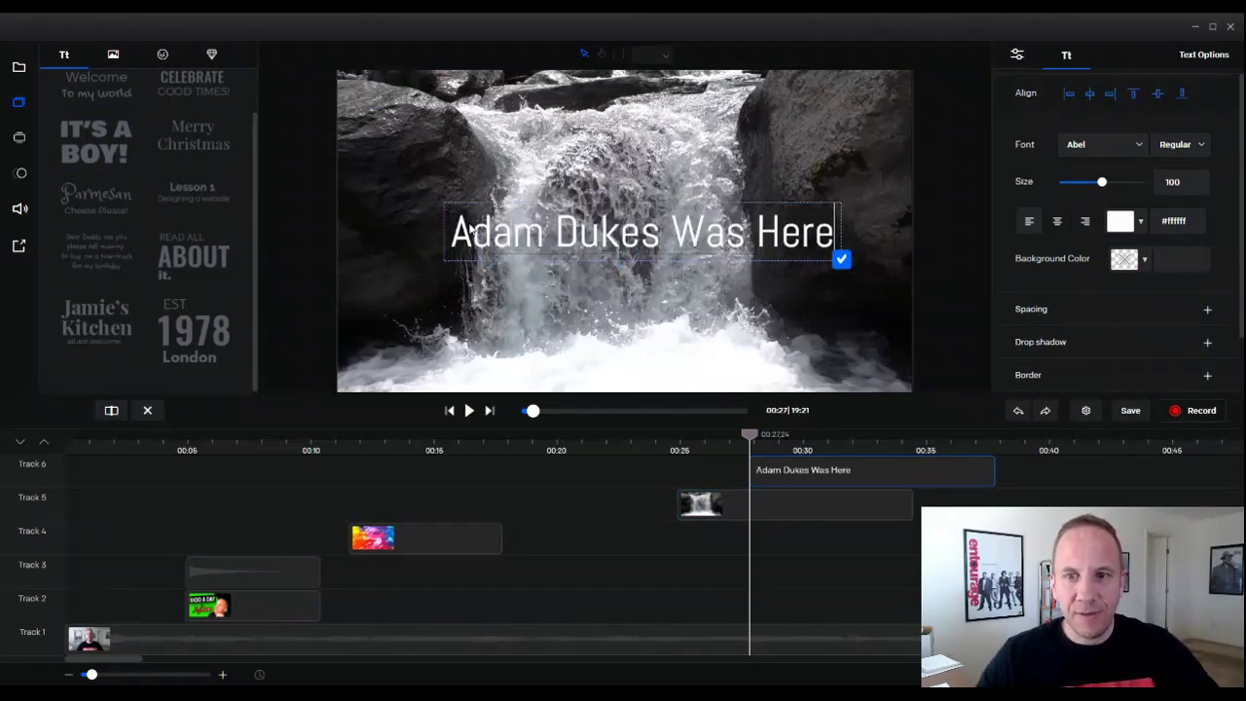
pyautogui.click(842, 259)
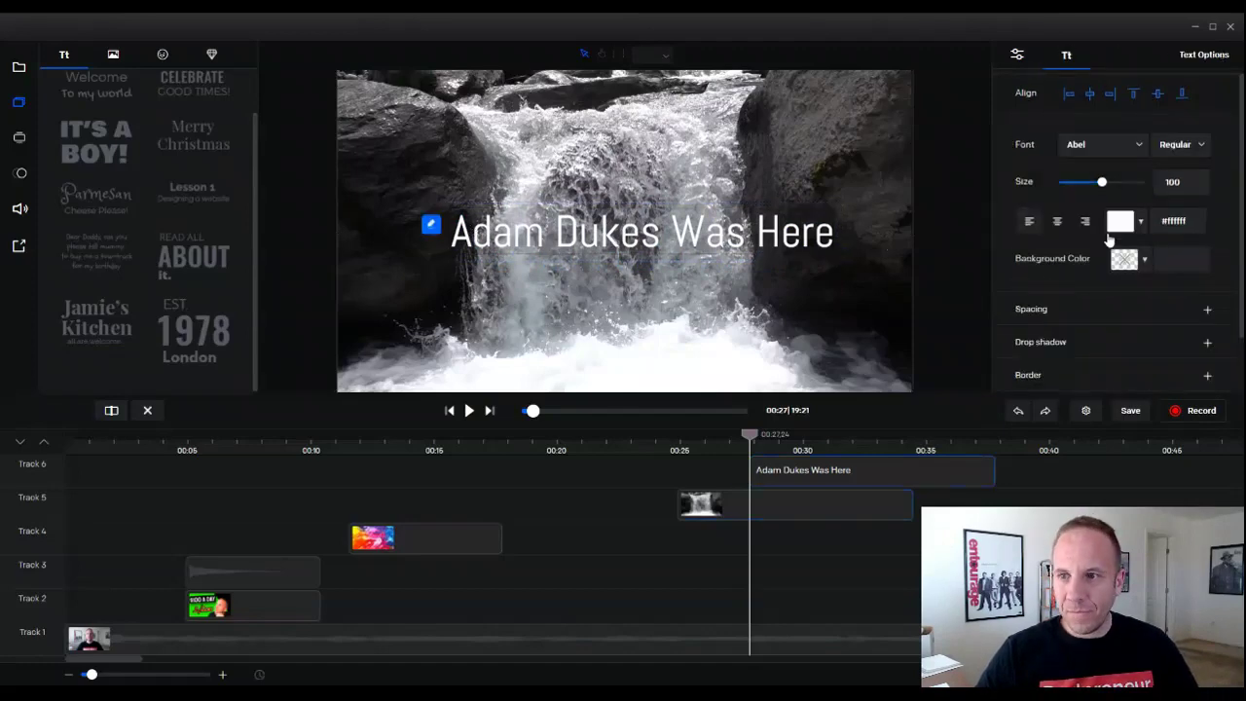
# Set the title's text colour to pure red and its font to Alfa Slab One.
pyautogui.click(1122, 223)
pyautogui.click(1158, 259)
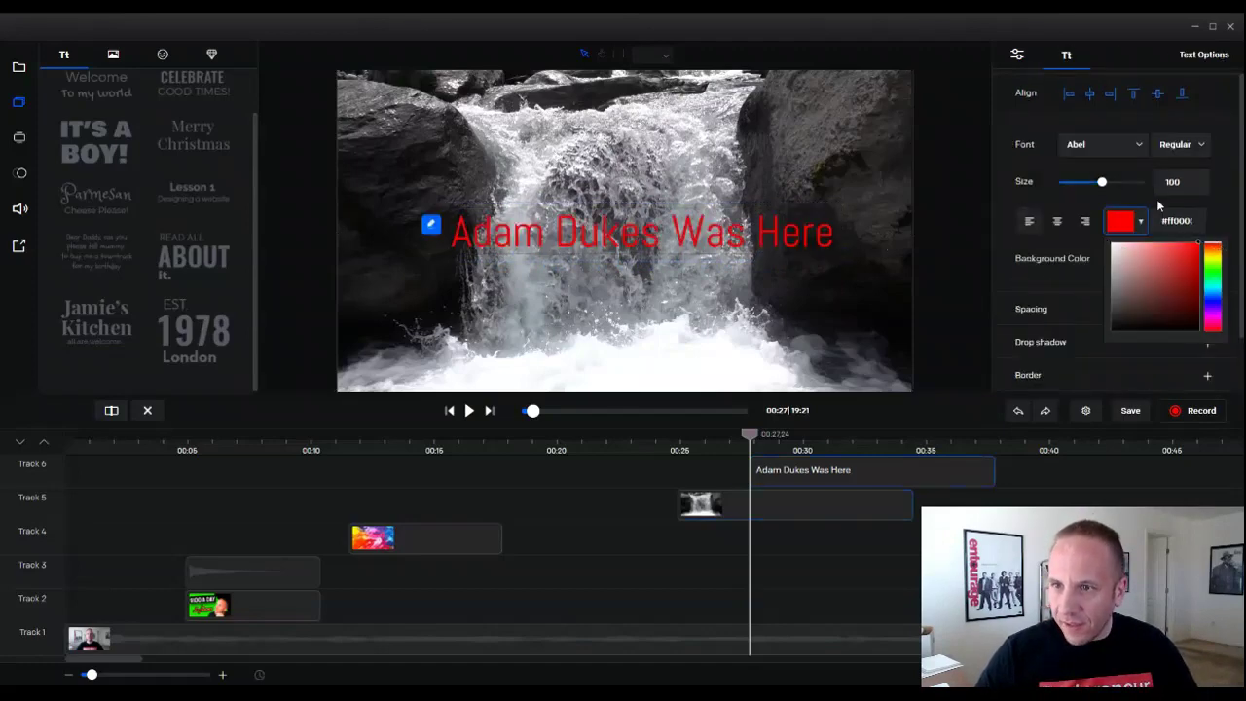
pyautogui.click(1132, 145)
pyautogui.press('Down')
pyautogui.press('Down')
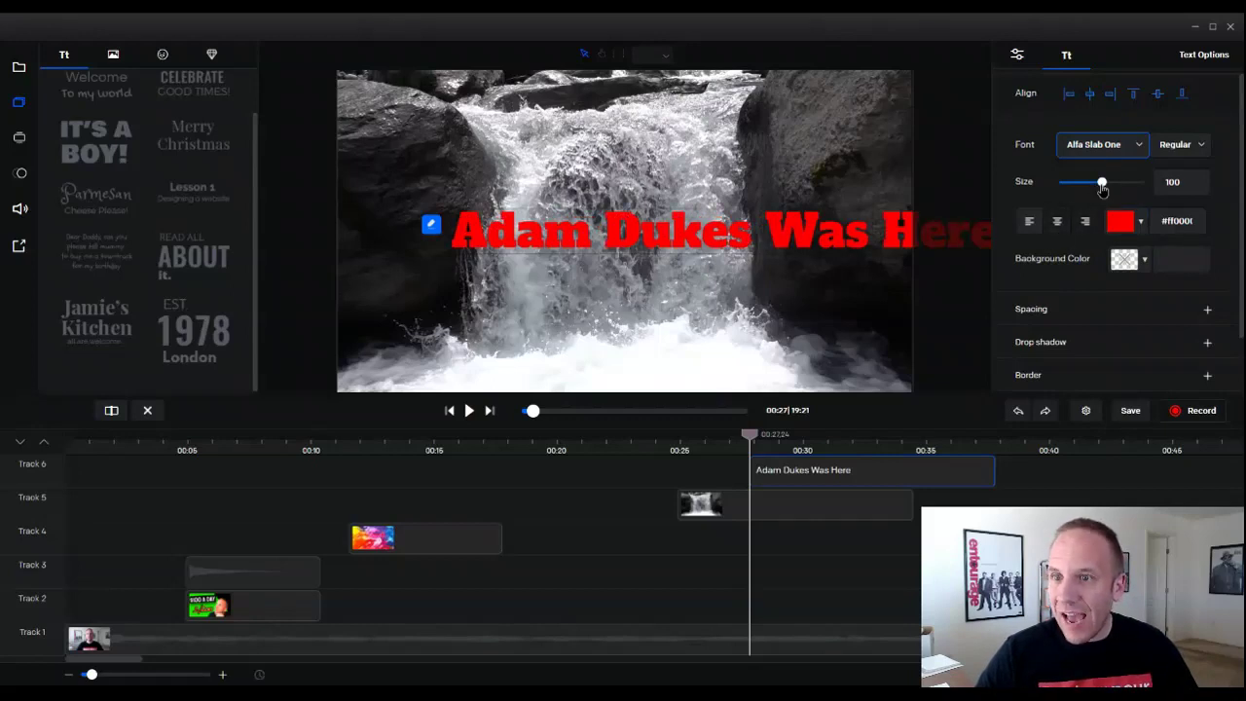
# Reduce the title's text size to 73.52 and align it to the canvas centre horizontally and vertically.
pyautogui.moveTo(1103, 189)
pyautogui.mouseDown()
pyautogui.moveTo(1069, 185)
pyautogui.moveTo(1093, 190)
pyautogui.mouseUp()
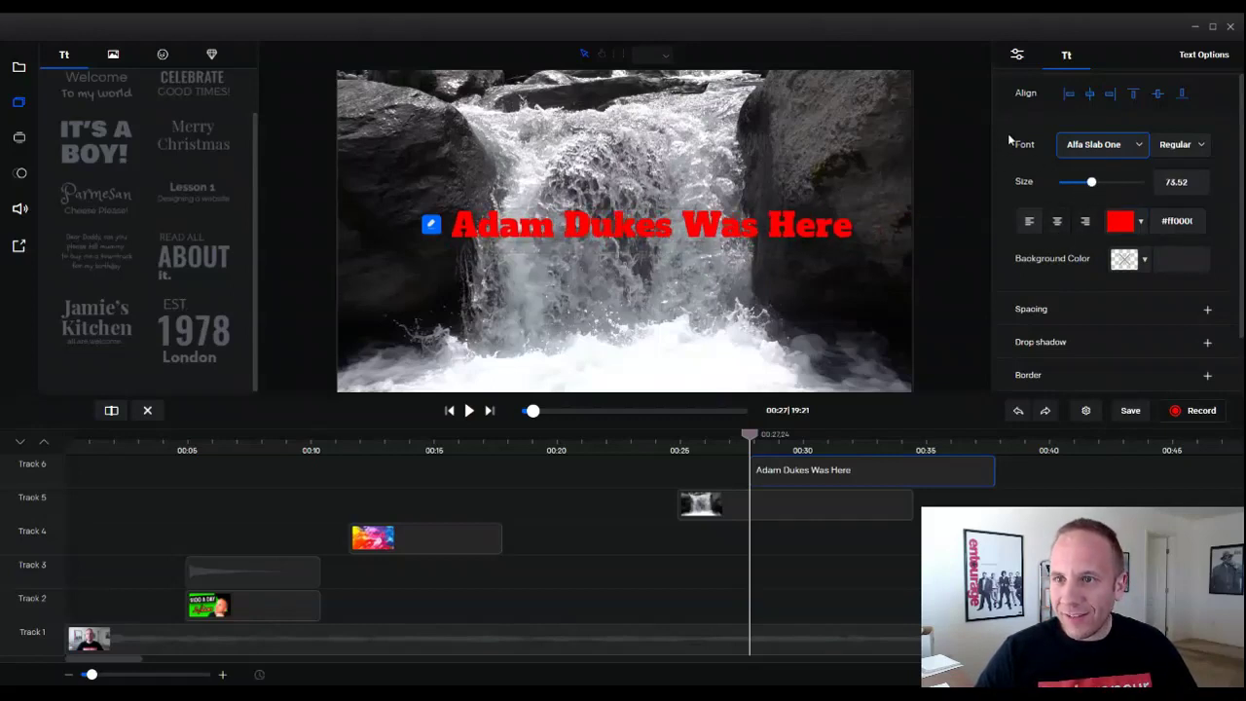
pyautogui.click(1091, 97)
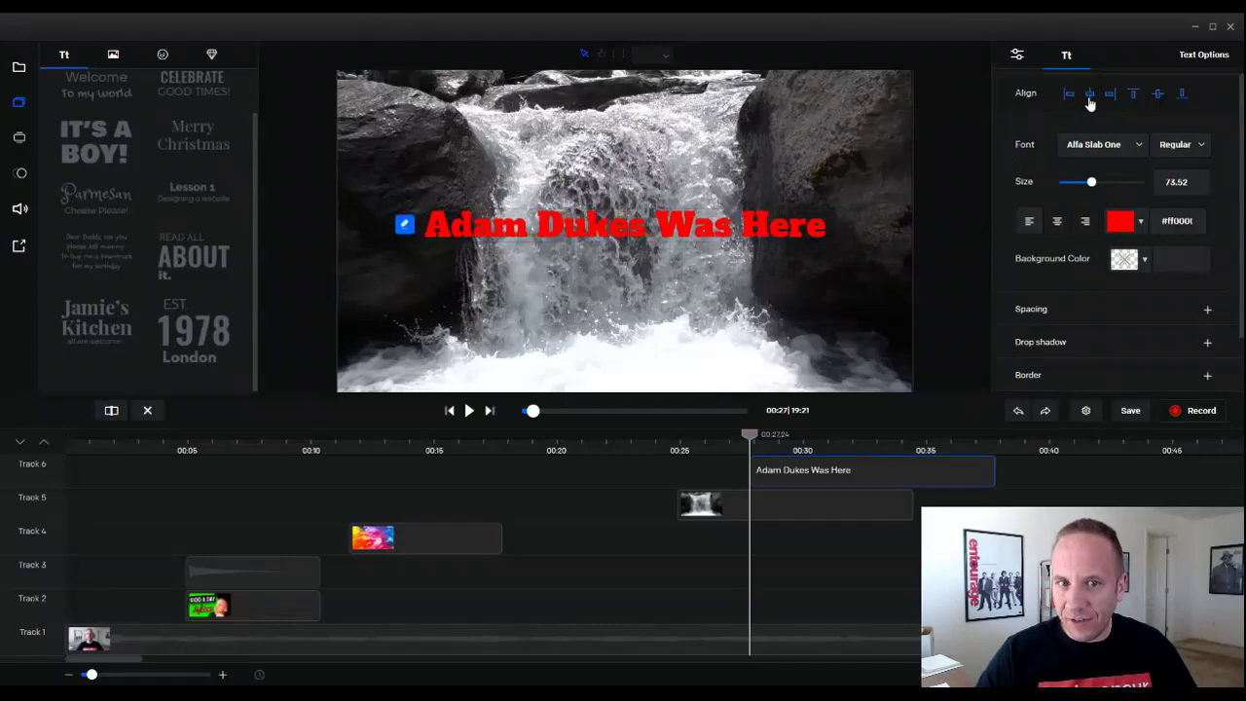
pyautogui.click(1156, 97)
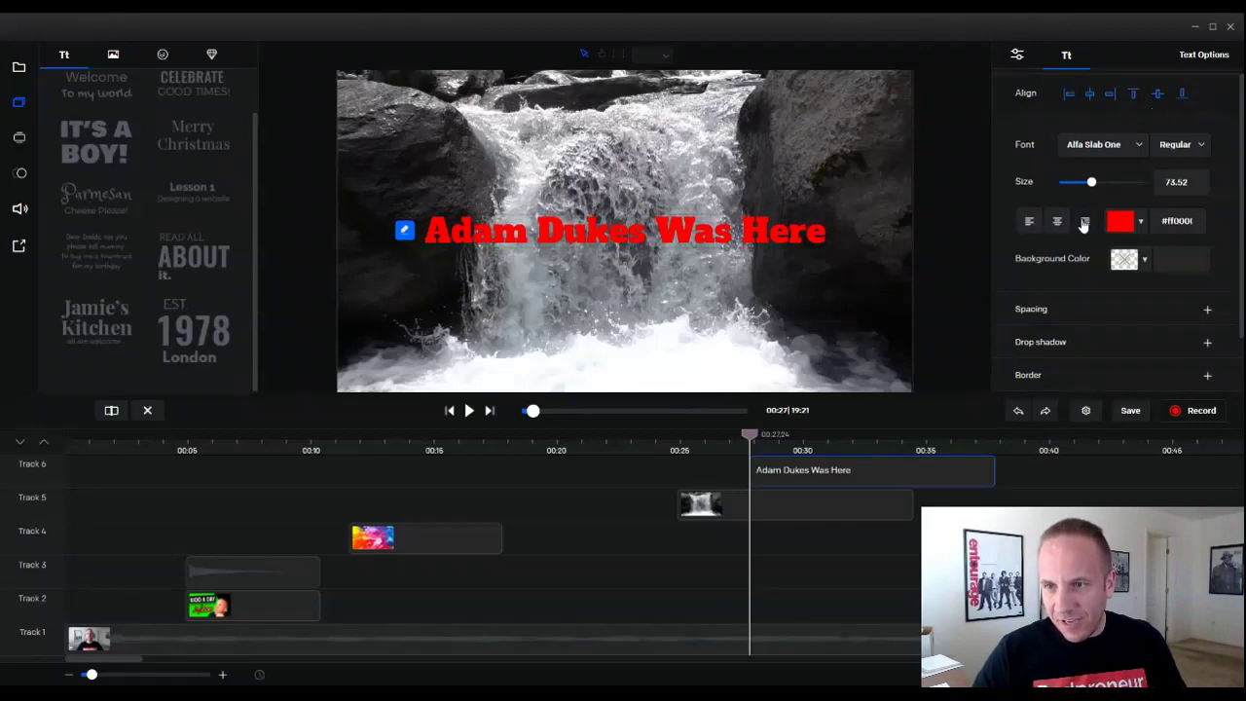
# Give the title text a bright blue background colour.
pyautogui.click(1125, 224)
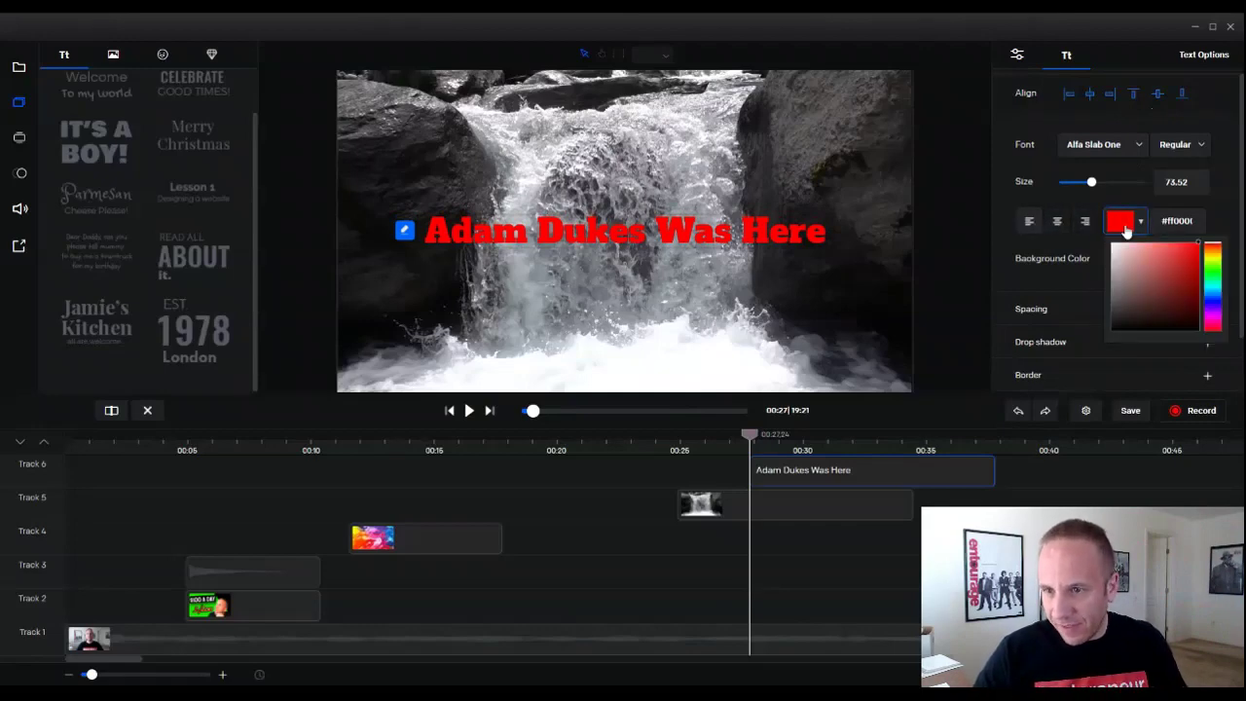
pyautogui.click(1124, 259)
pyautogui.click(1124, 259)
pyautogui.click(1128, 316)
pyautogui.moveTo(1127, 326); pyautogui.dragTo(1207, 278)
pyautogui.click(1217, 357)
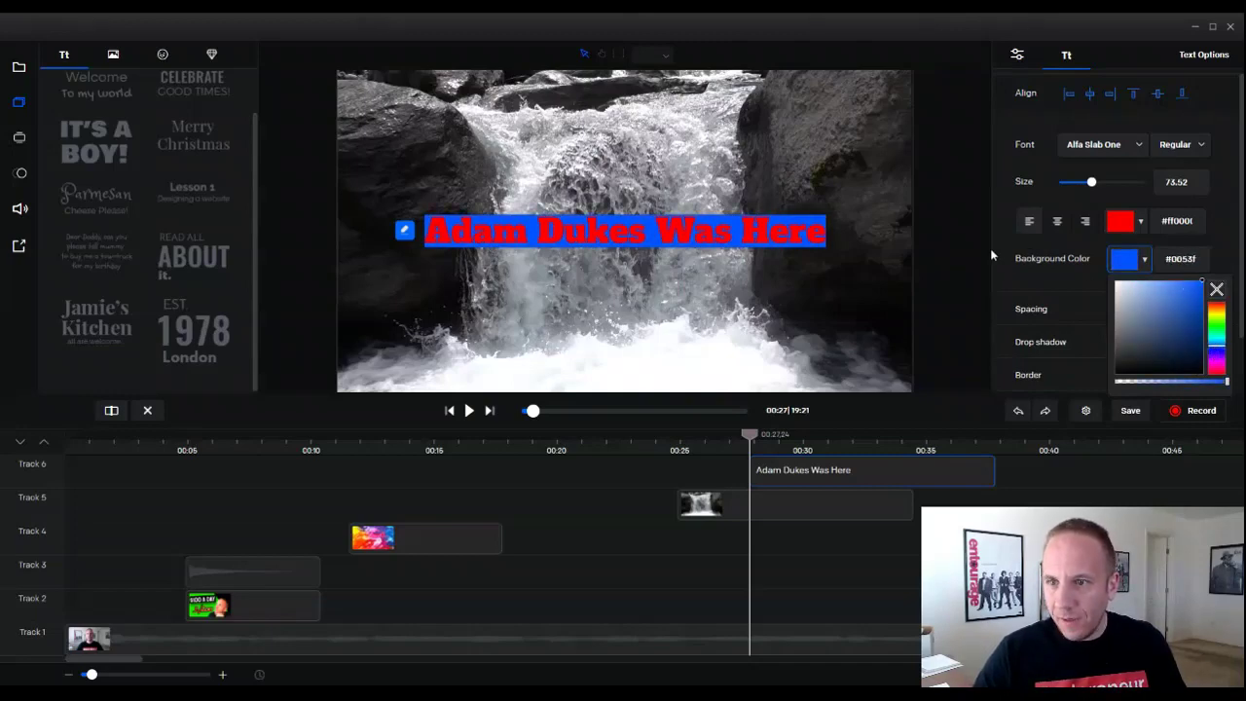
pyautogui.click(1038, 309)
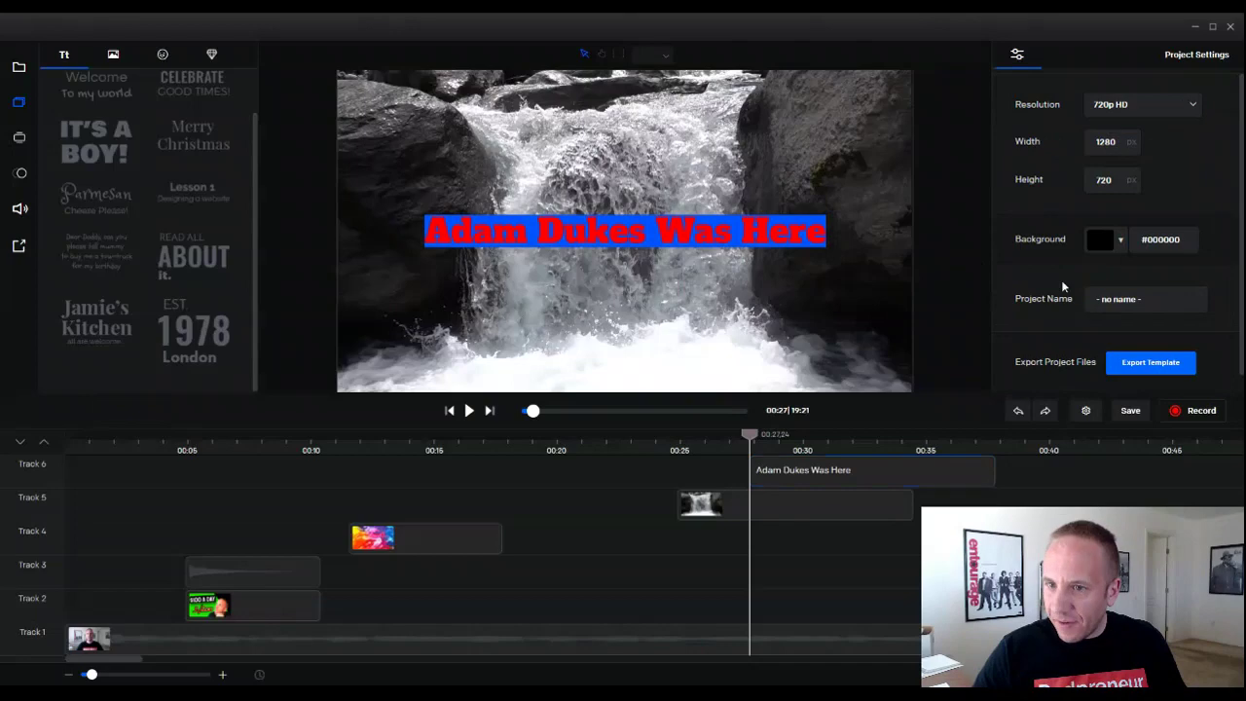
# Reselect the title and raise its line spacing to 169.49.
pyautogui.click(647, 248)
pyautogui.click(1141, 312)
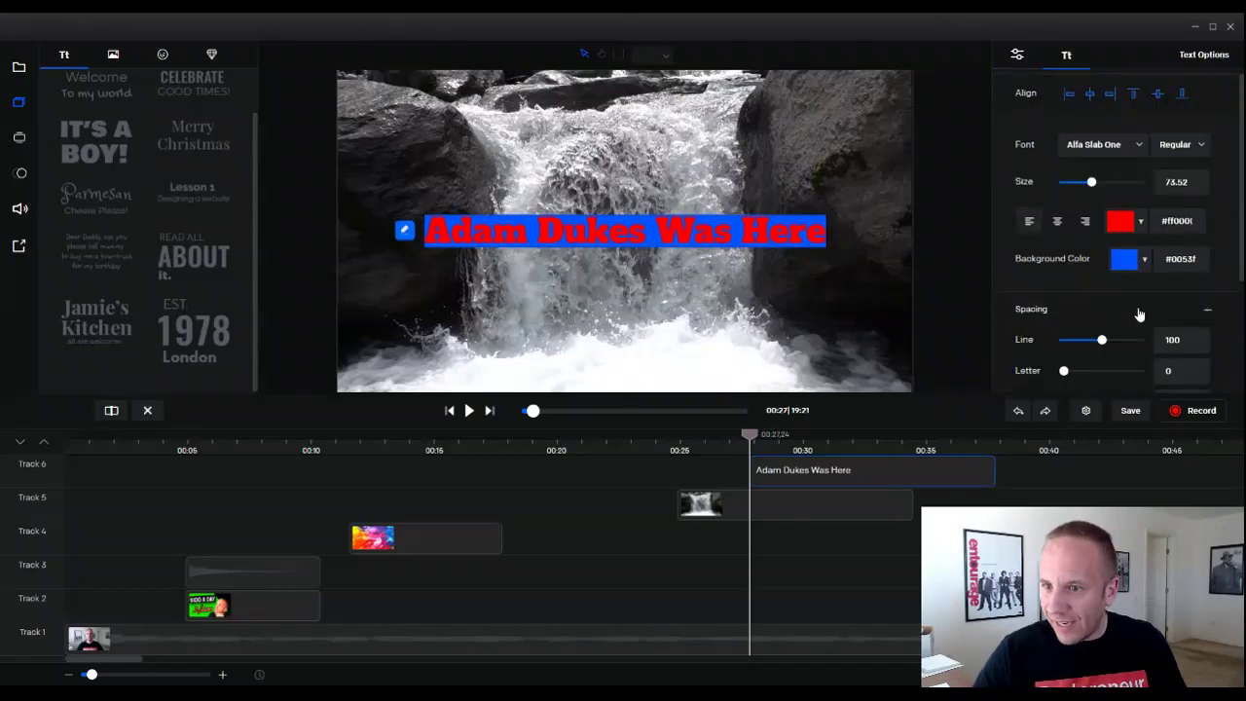
pyautogui.moveTo(1107, 343); pyautogui.dragTo(1131, 339)
# Expand the title's fade options and look through the available settings.
pyautogui.scroll(-3, 1063, 332)
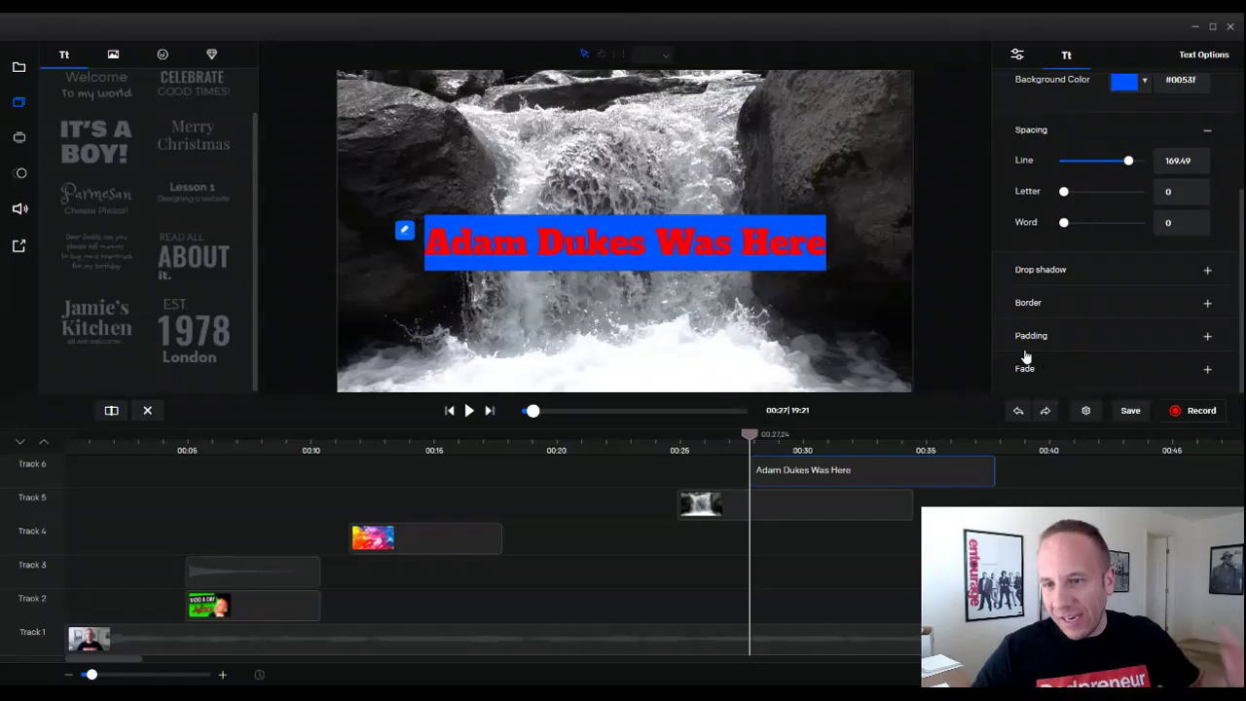
pyautogui.click(1206, 369)
pyautogui.scroll(-1, 1121, 285)
# Zoom the preview canvas in and out around the title, leaving the whole frame in view.
pyautogui.scroll(5, 982, 249)
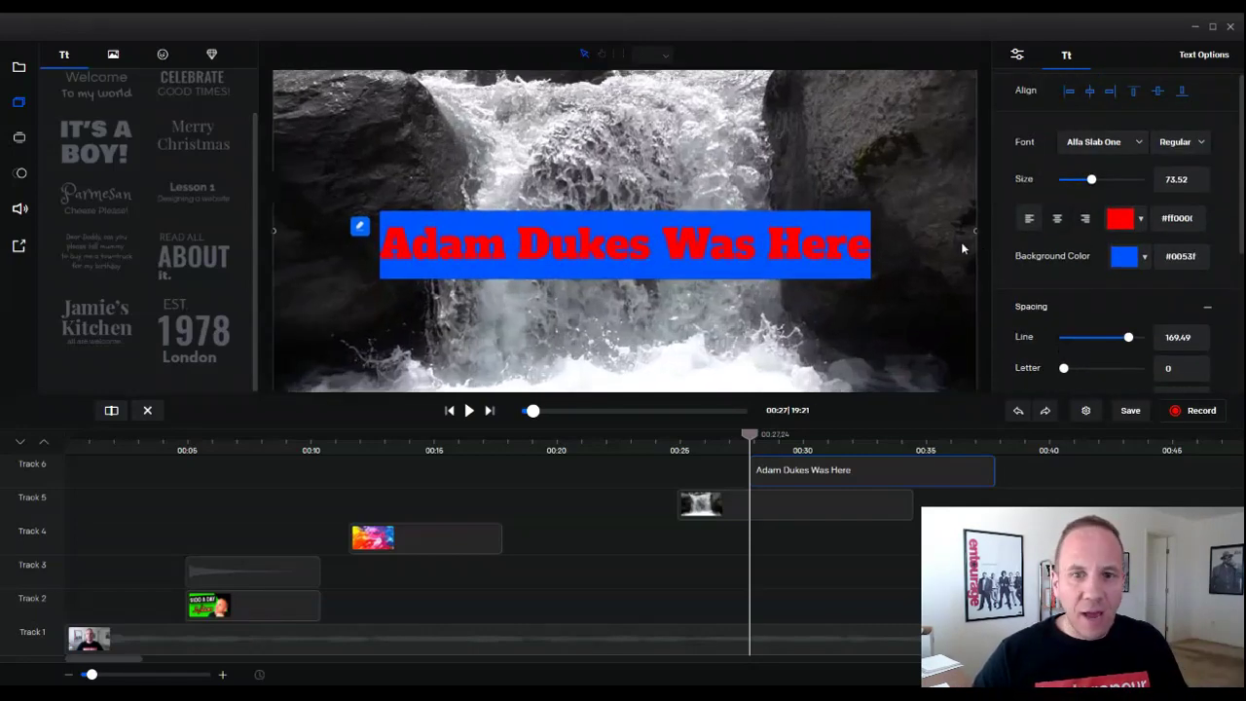
pyautogui.scroll(-3, 764, 260)
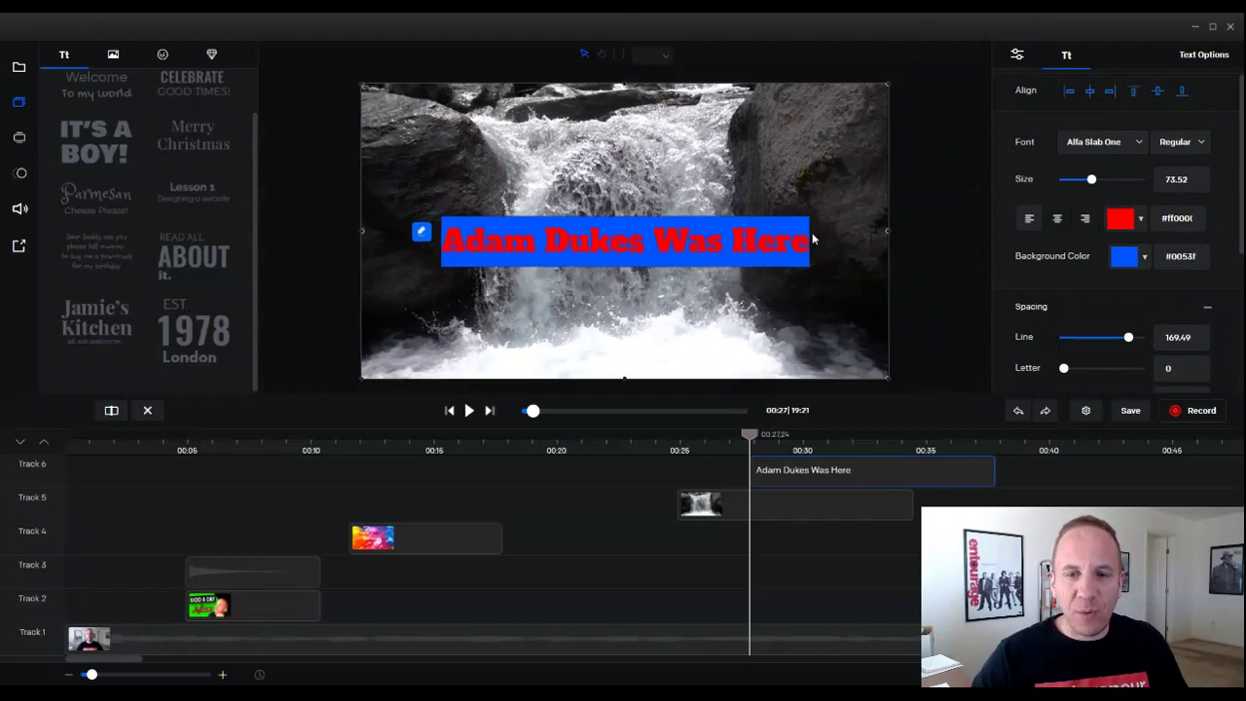
pyautogui.scroll(1, 813, 237)
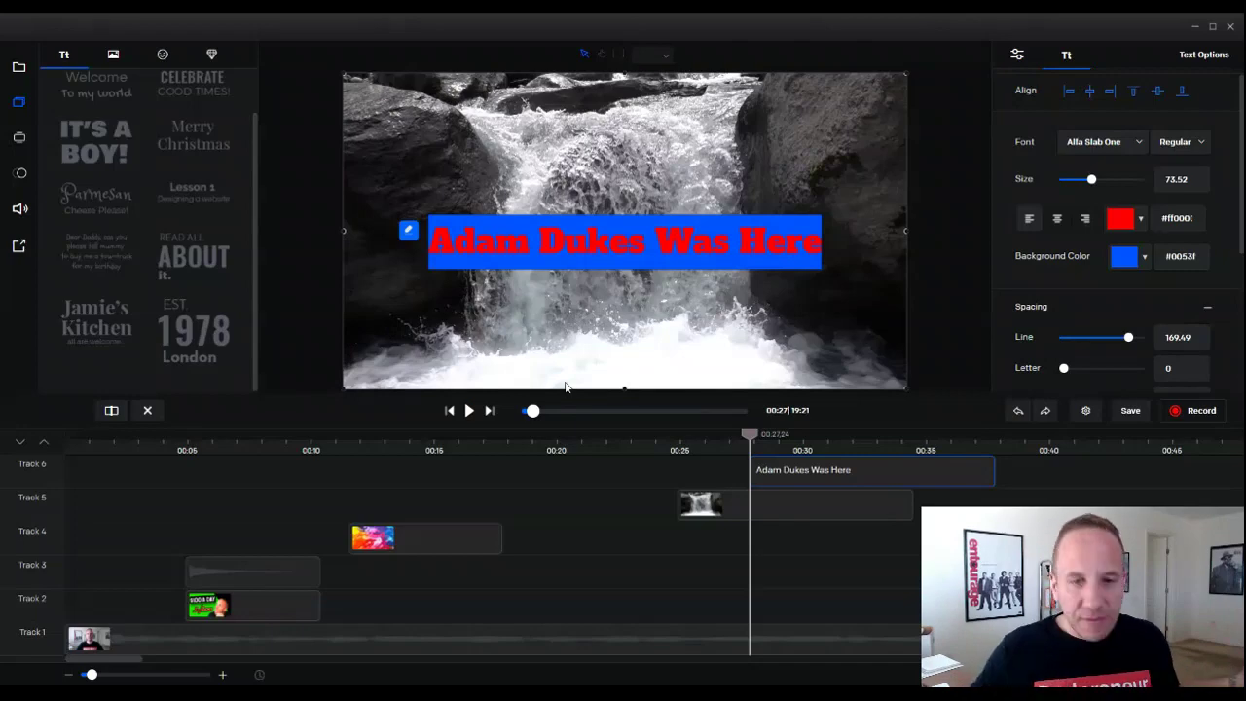
pyautogui.scroll(-2, 501, 338)
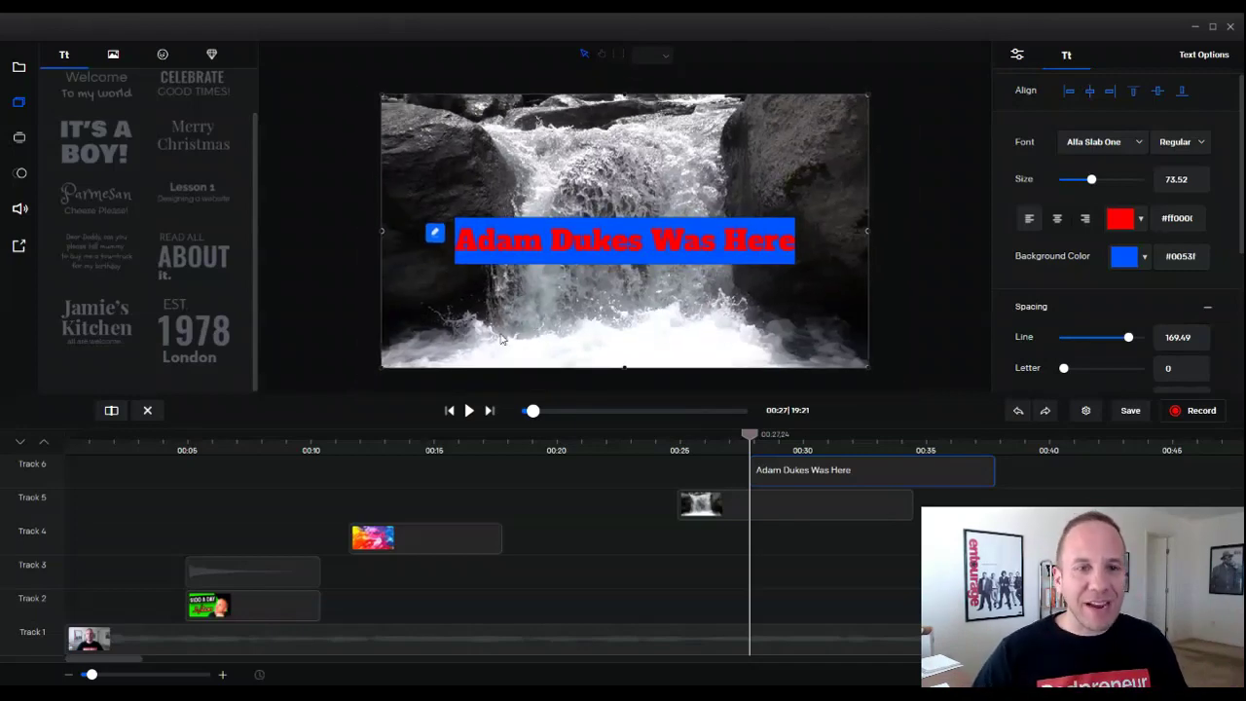
# Add a new track and place the eye close-up preset on it at about 00:39, after the title clip.
pyautogui.click(326, 302)
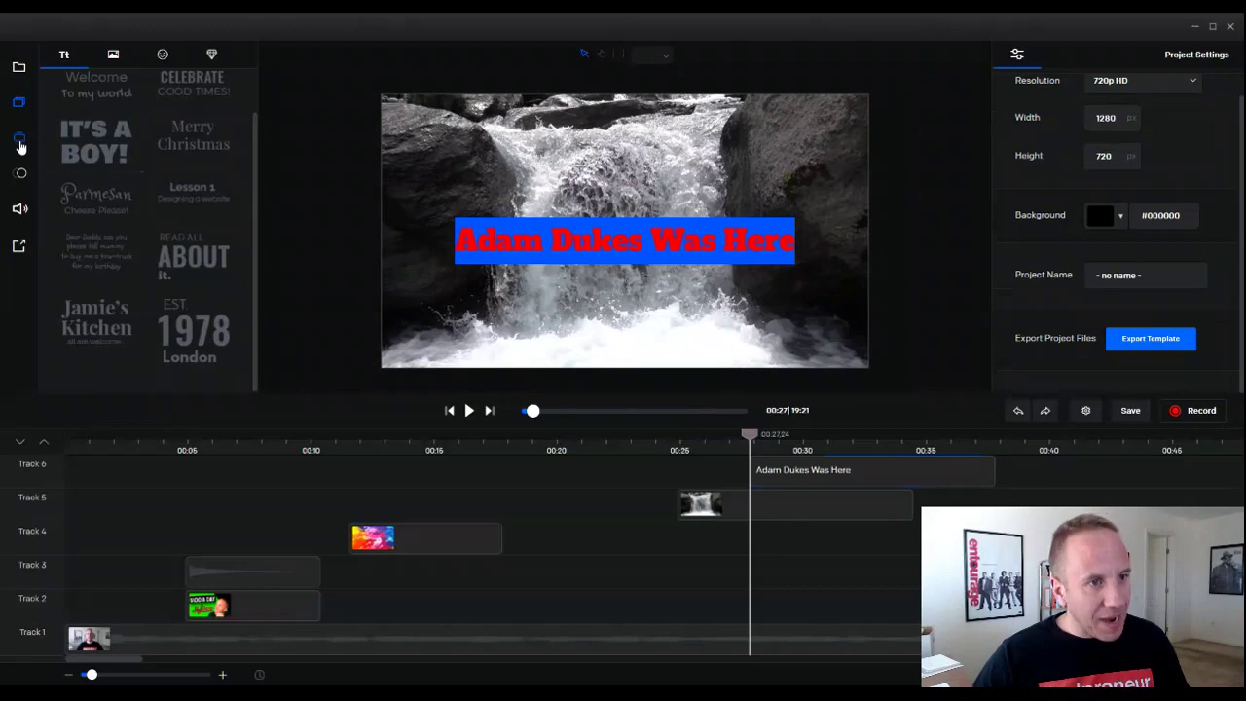
pyautogui.click(22, 142)
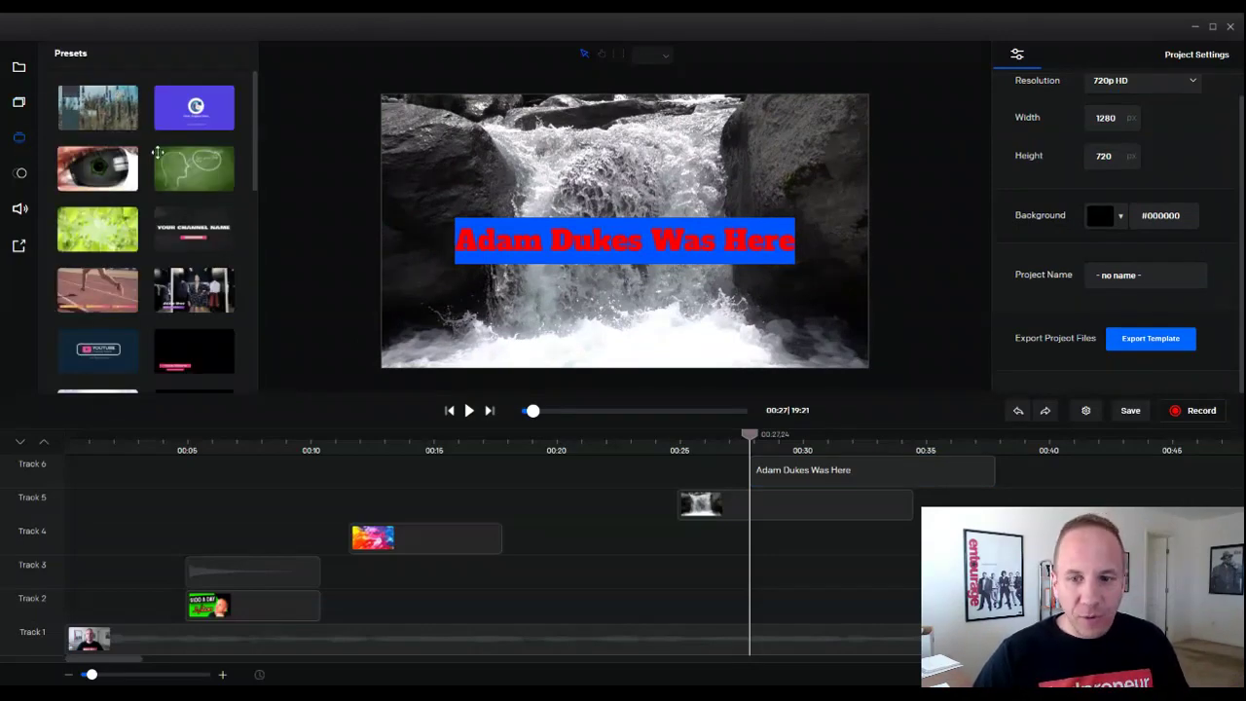
pyautogui.click(44, 442)
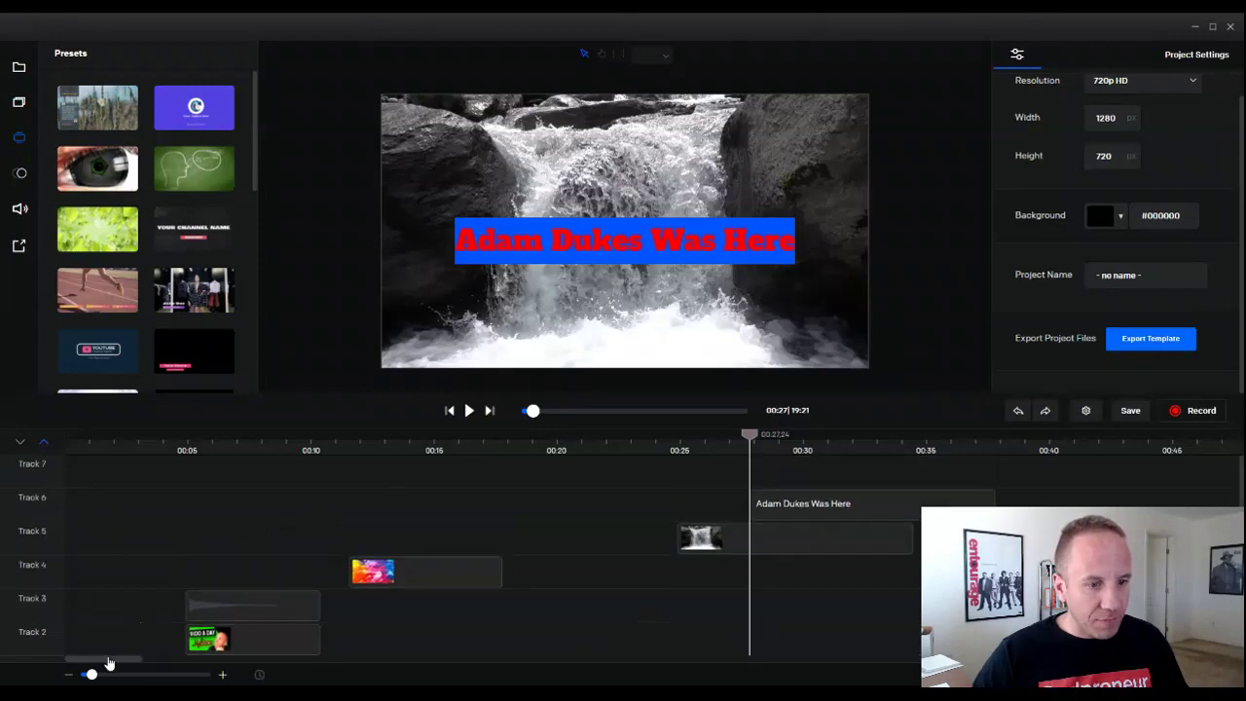
pyautogui.moveTo(110, 663); pyautogui.dragTo(137, 647)
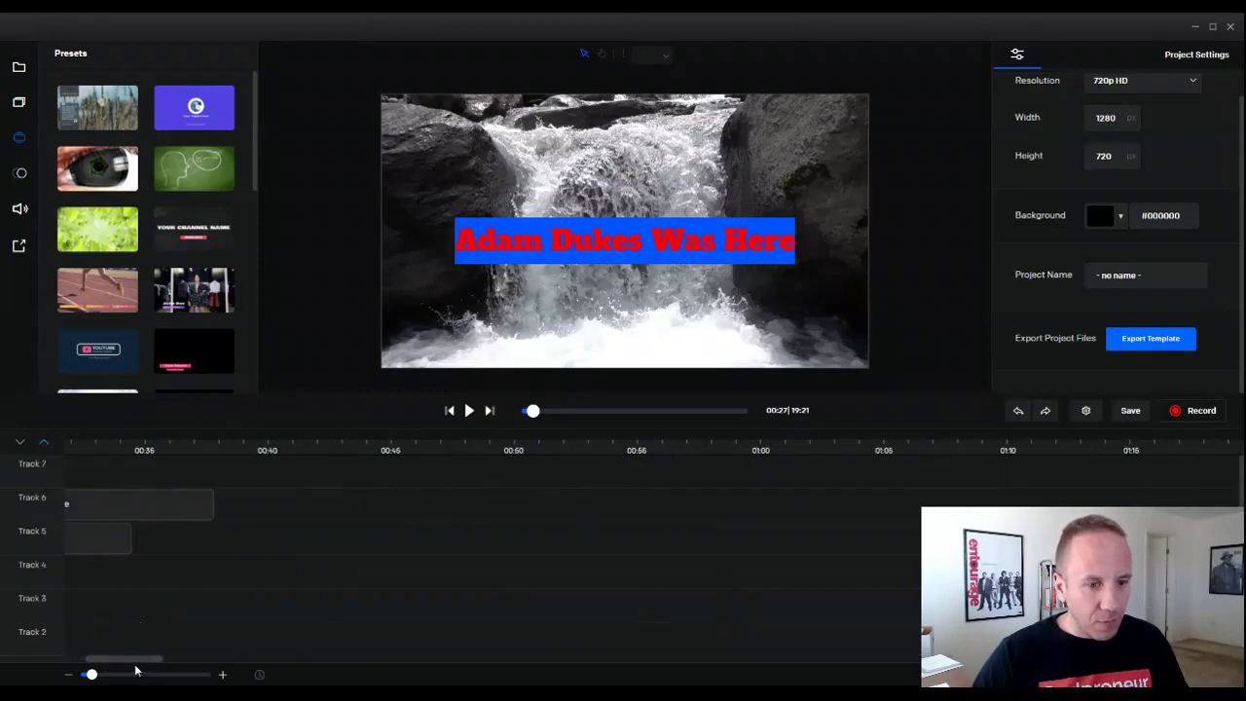
pyautogui.hscroll(-5, 303, 492)
pyautogui.moveTo(324, 435); pyautogui.dragTo(611, 438)
pyautogui.hscroll(5, 121, 666)
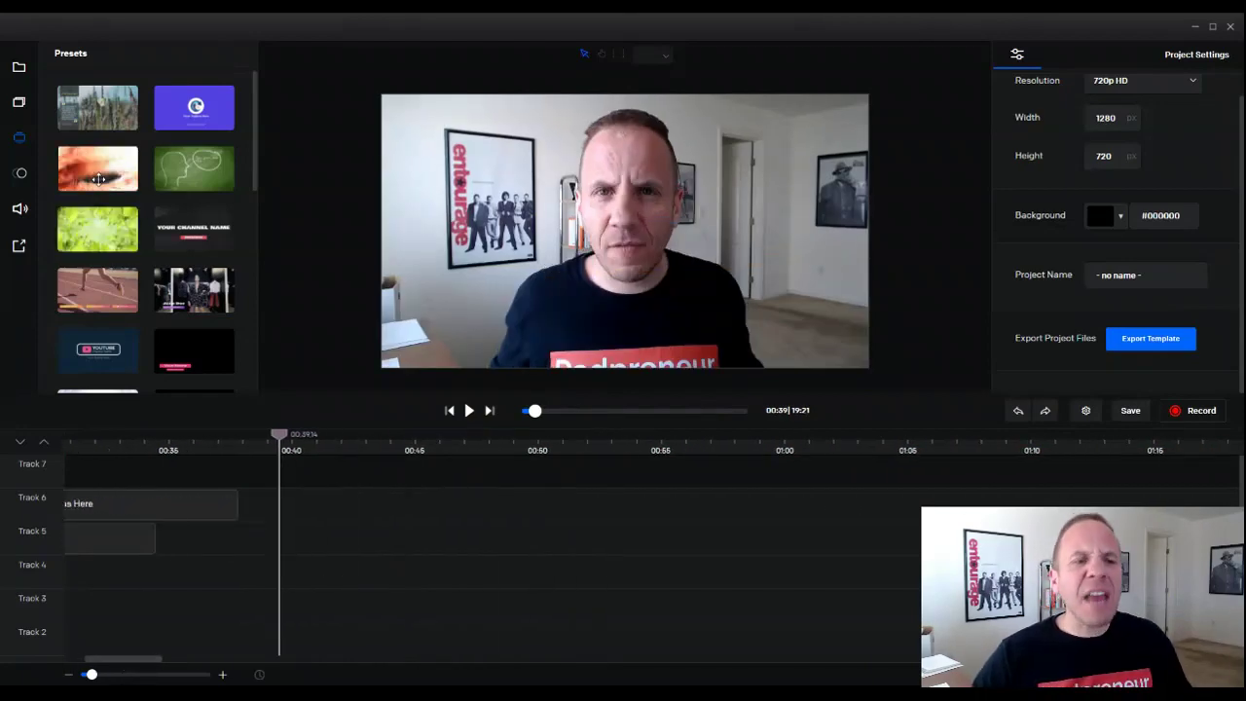
pyautogui.moveTo(104, 185); pyautogui.dragTo(320, 469)
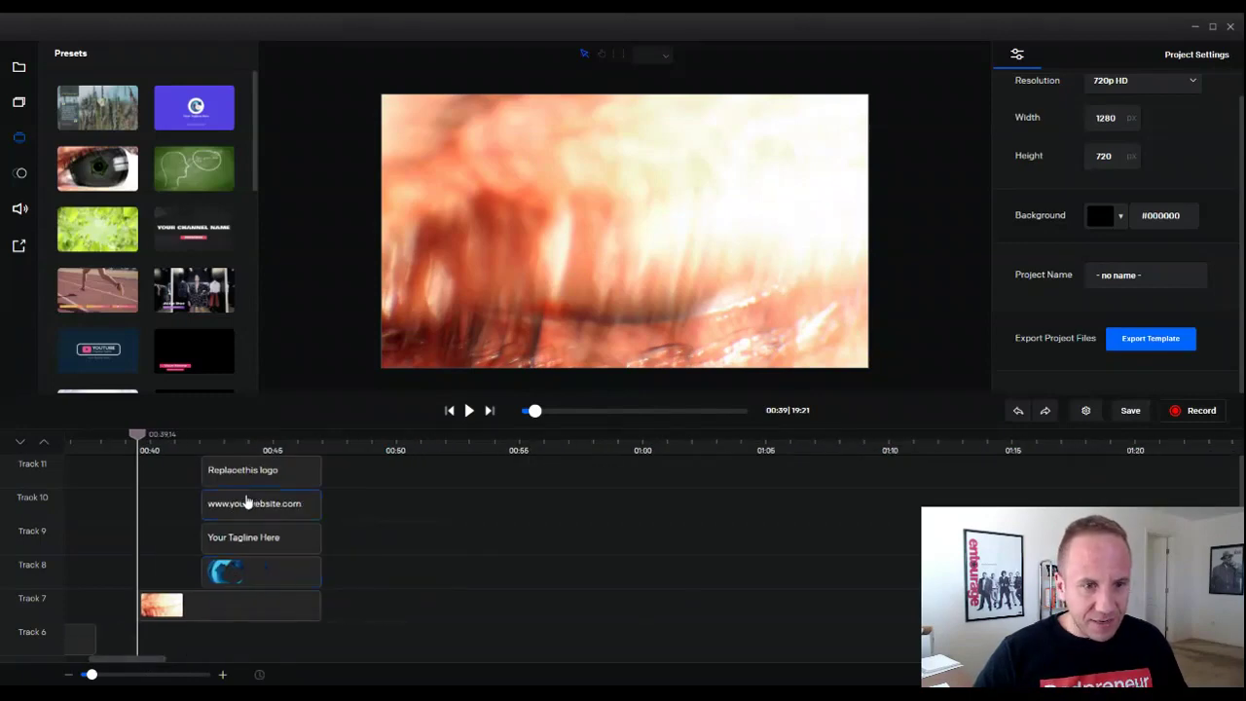
# Play through the inserted eye preset and inspect its logo clip and logo placeholder text.
pyautogui.click(223, 573)
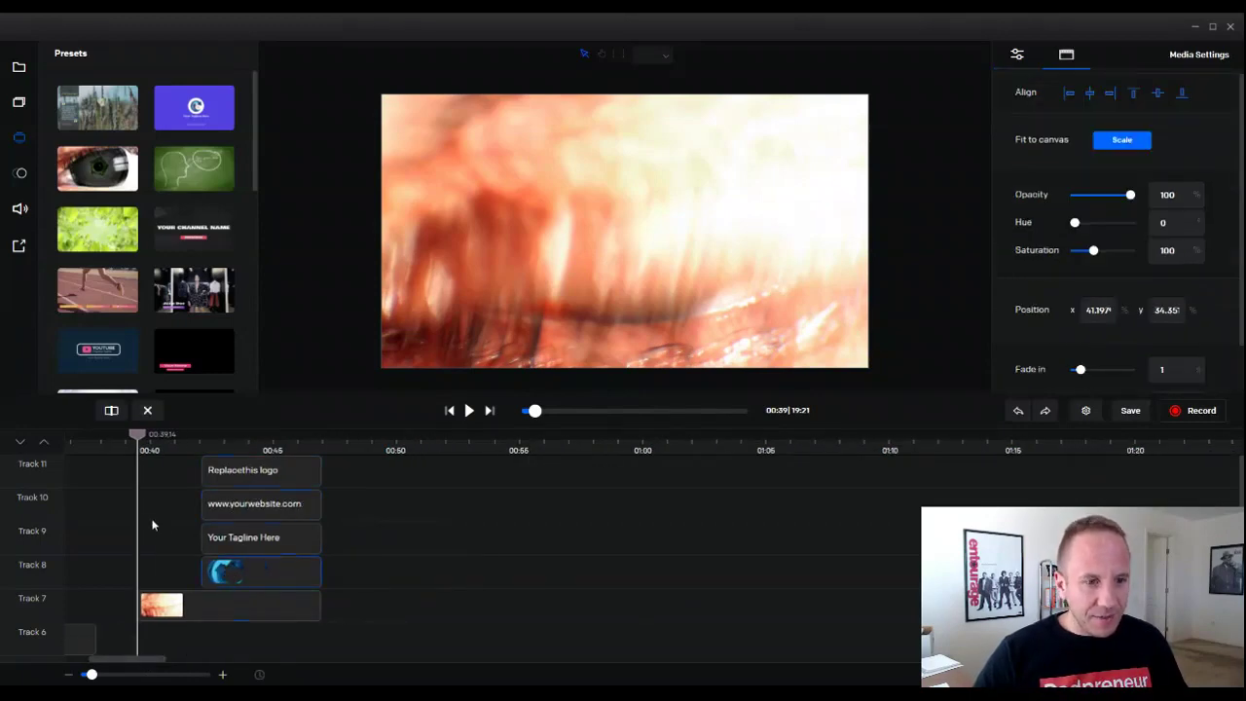
pyautogui.click(469, 411)
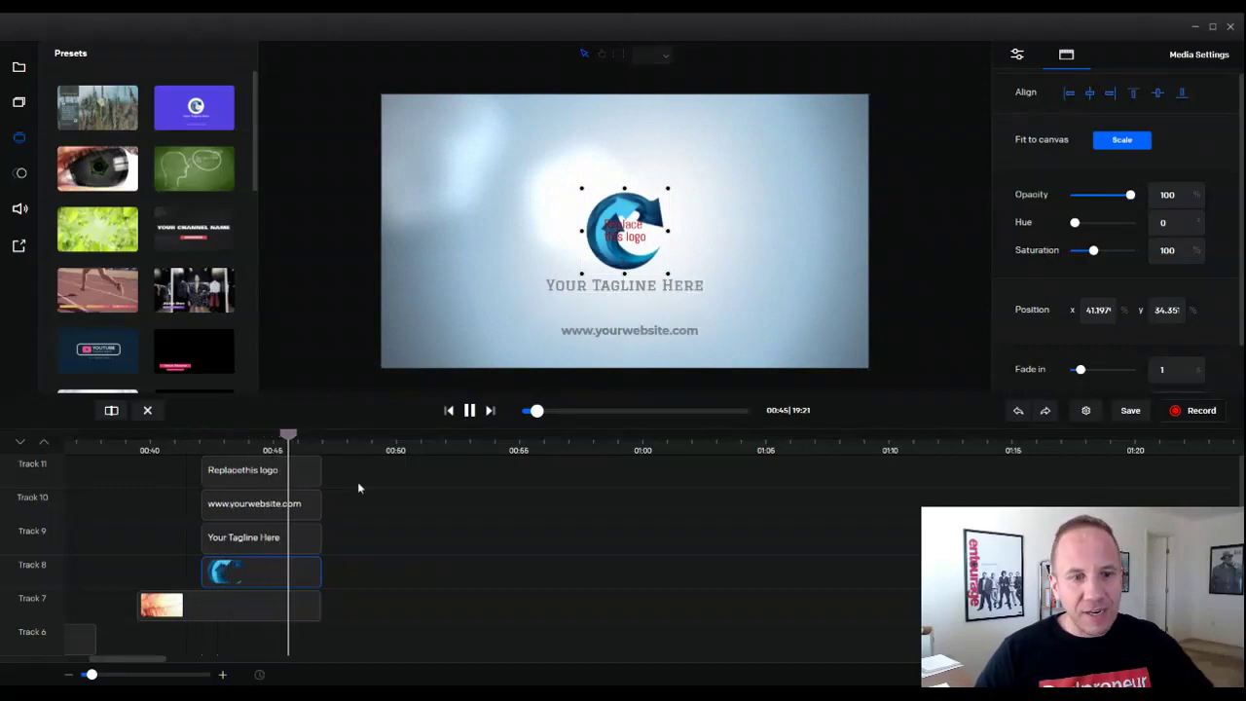
pyautogui.click(238, 478)
# Replace the preset's tagline text with "Dadpreneurs Only".
pyautogui.click(236, 536)
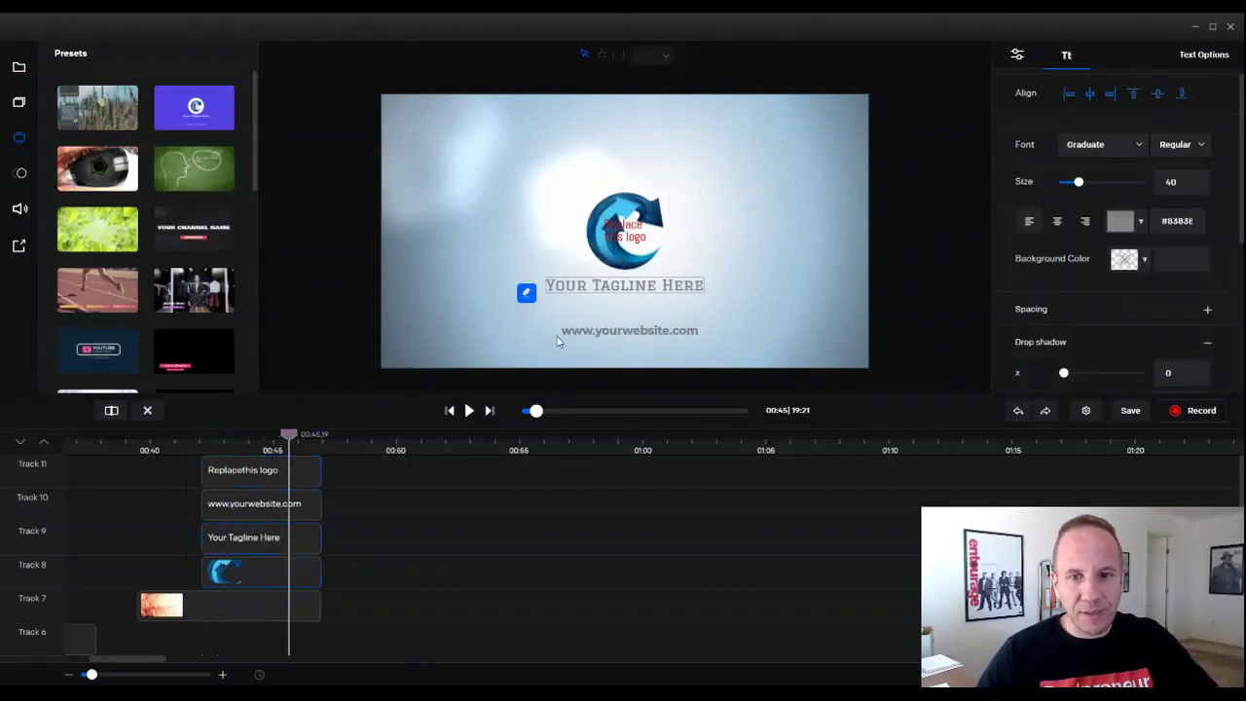
pyautogui.click(525, 292)
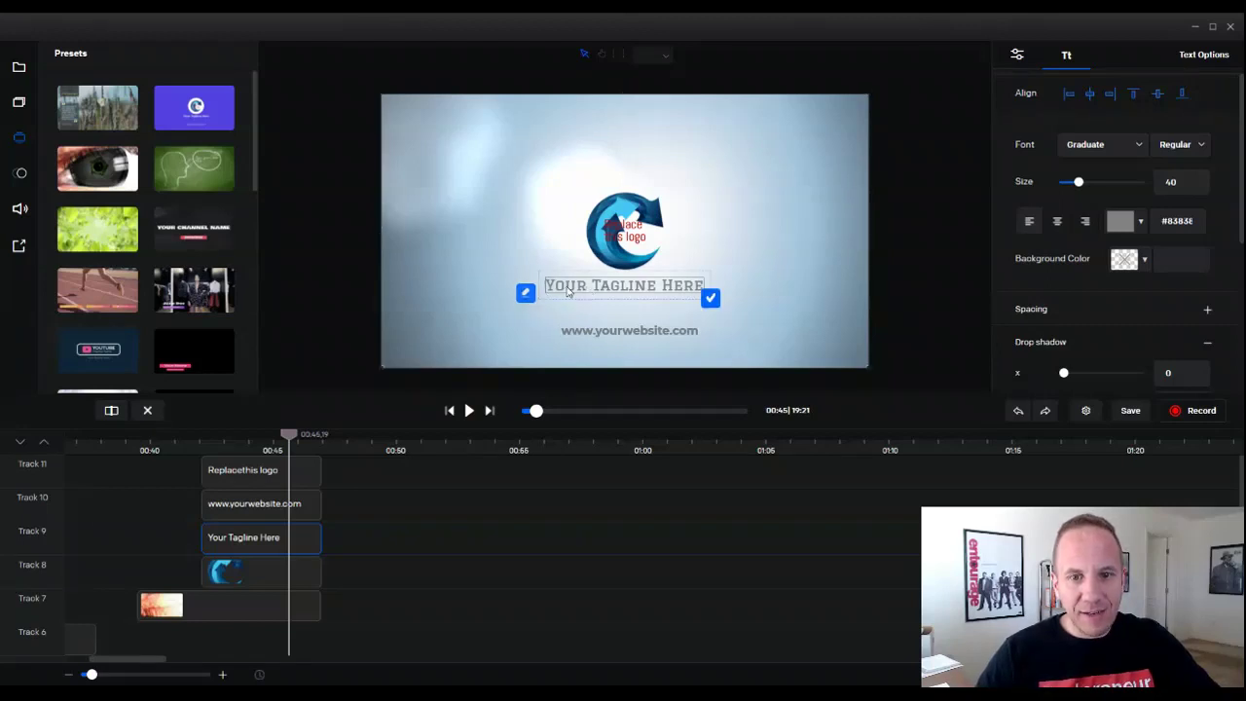
pyautogui.hotkey('ctrl', 'a')
pyautogui.write('Dadpr')
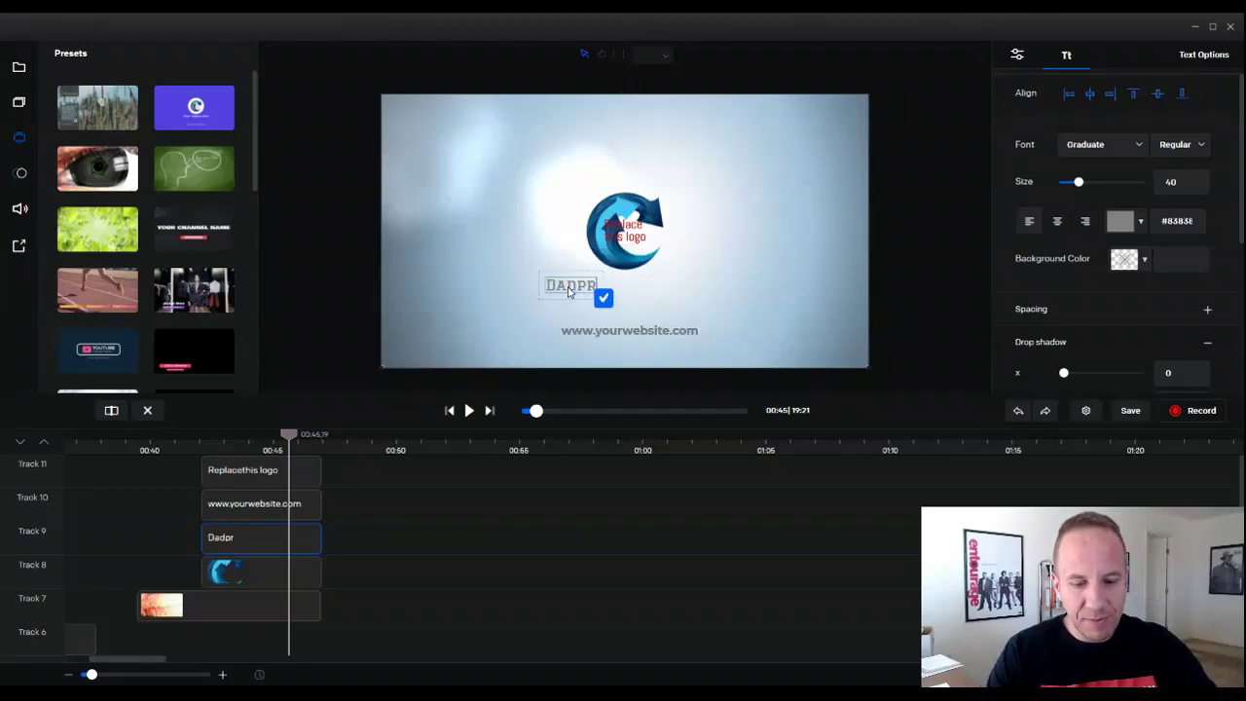
pyautogui.write('eneurs Only')
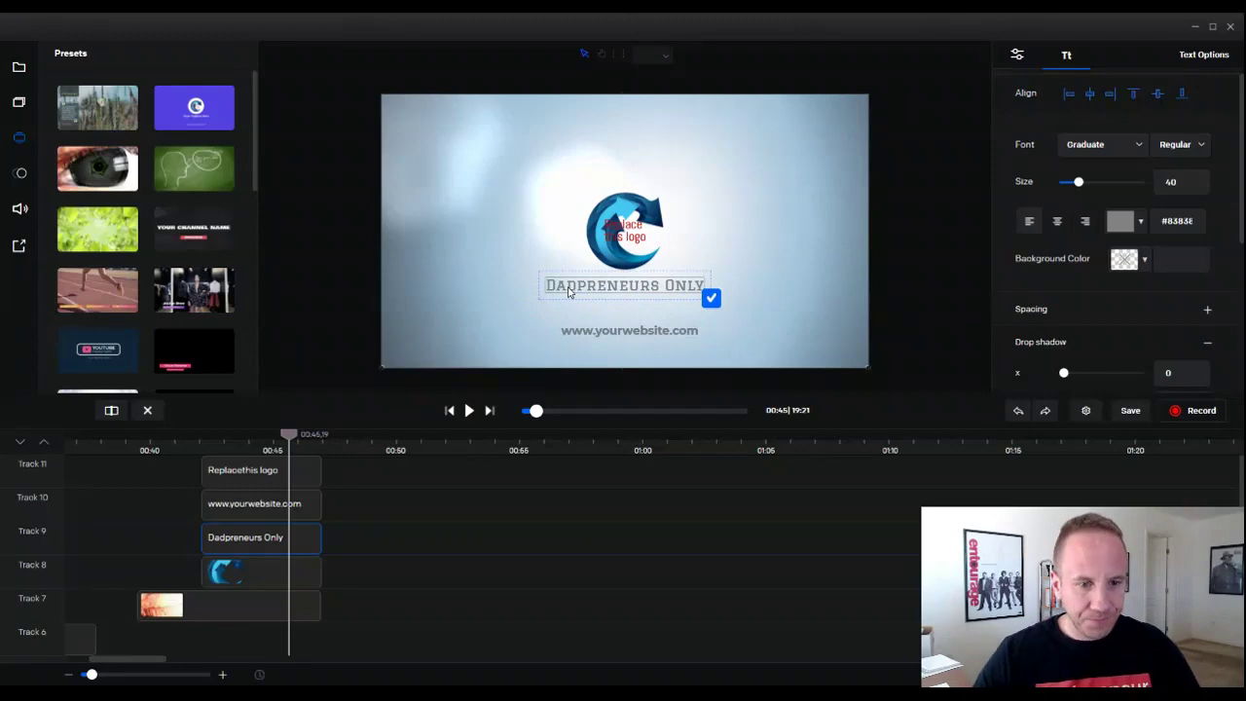
pyautogui.click(255, 503)
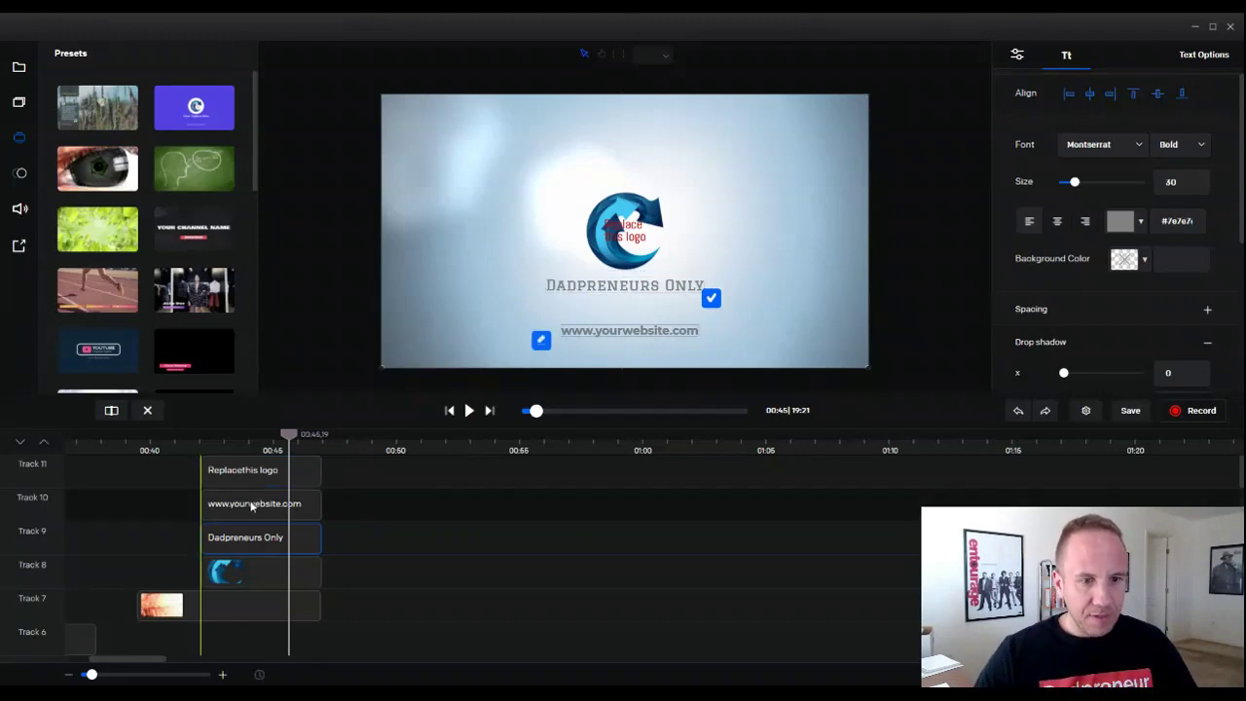
pyautogui.click(541, 339)
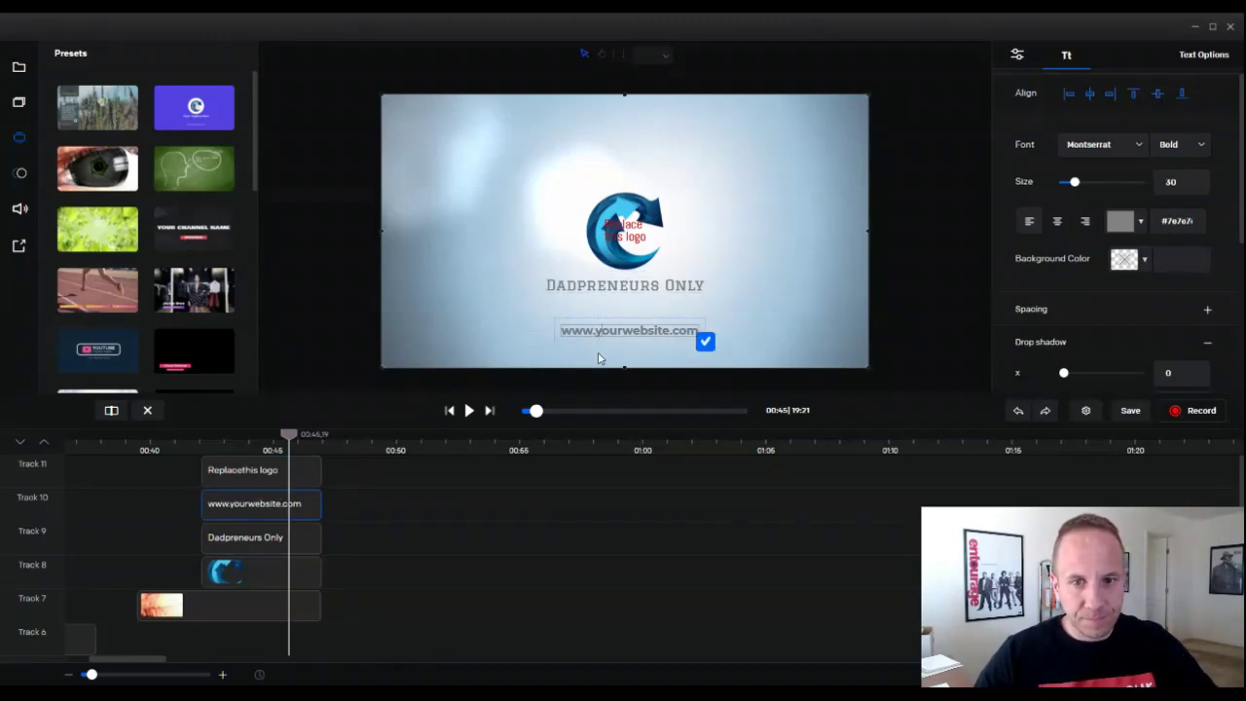
pyautogui.hotkey('ctrl', 'a')
pyautogui.write('www.t')
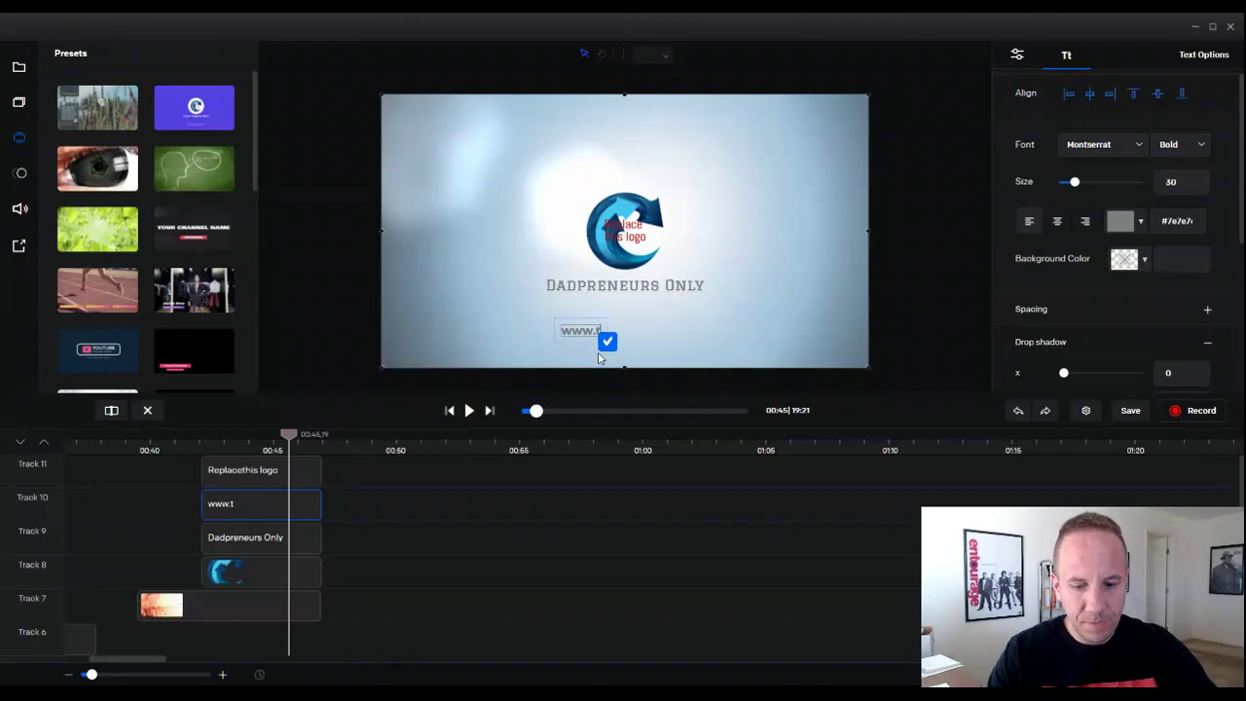
pyautogui.write('otaldads.com')
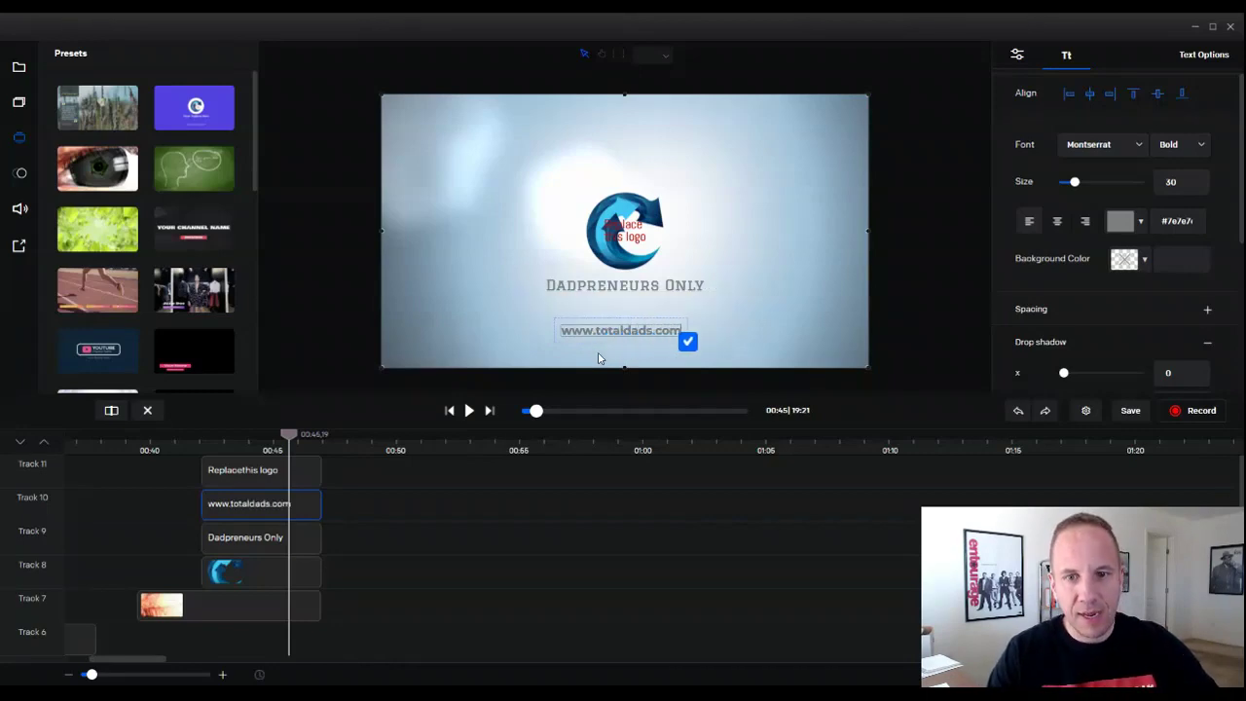
pyautogui.click(458, 295)
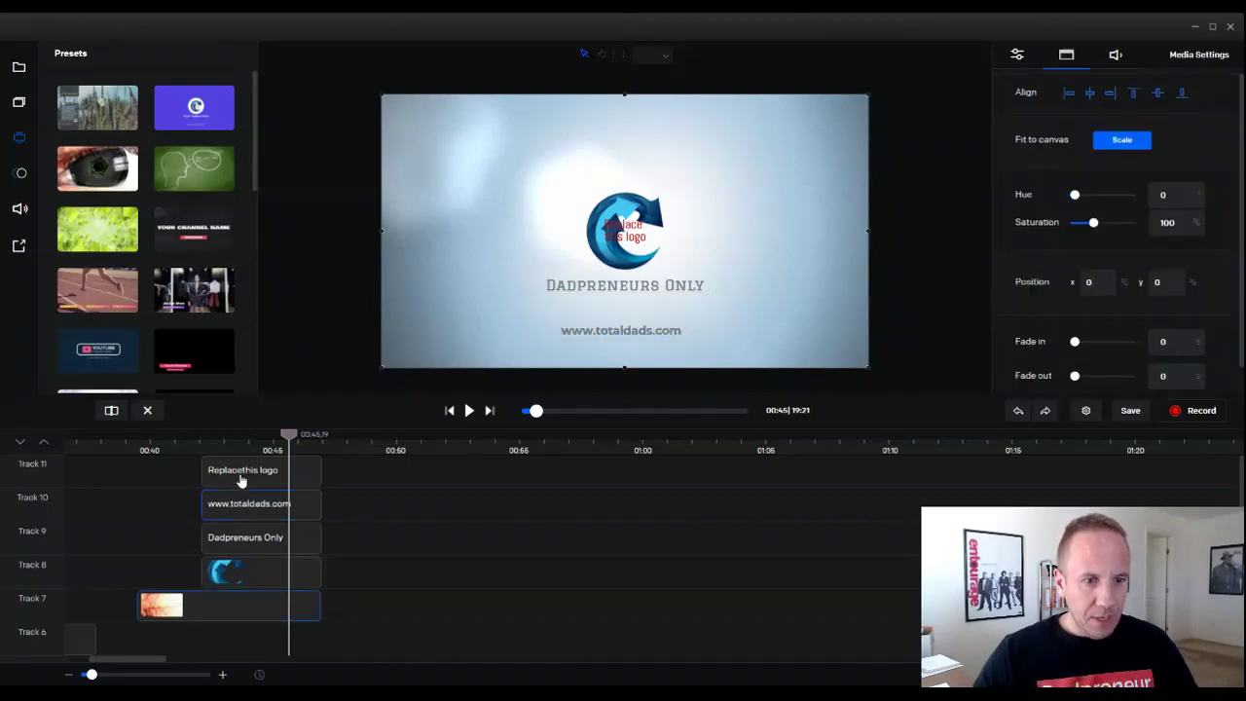
pyautogui.click(250, 475)
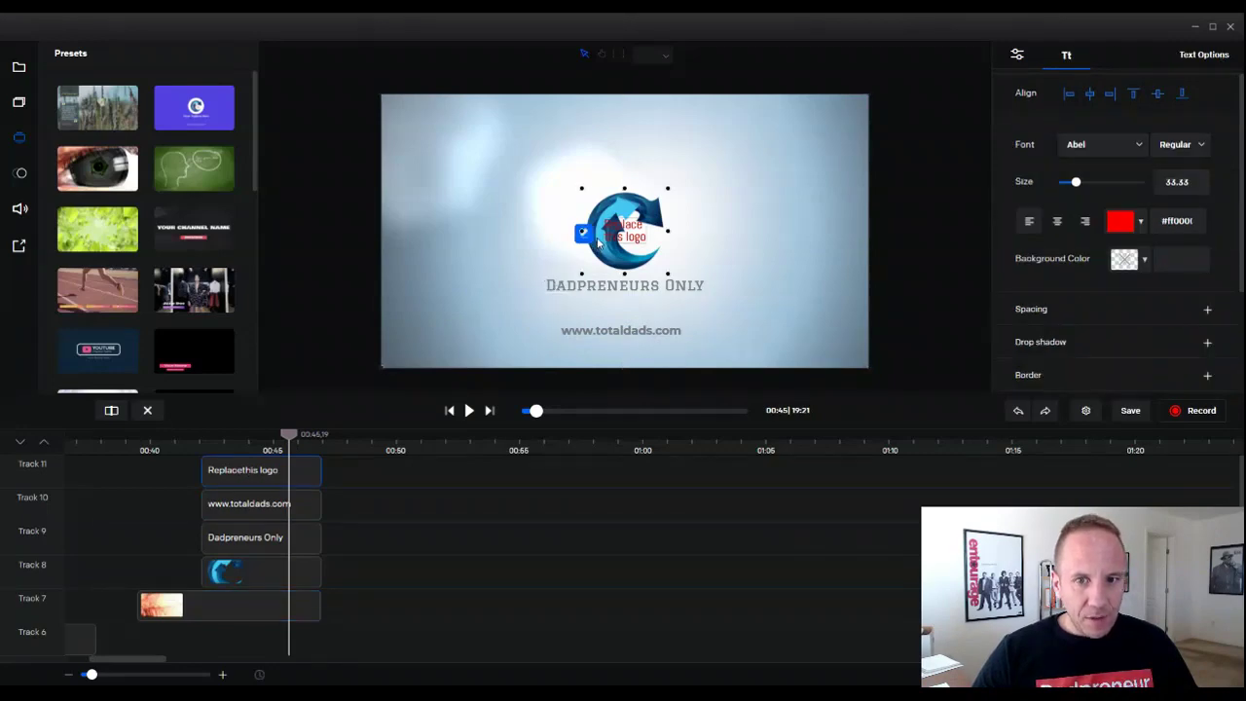
pyautogui.doubleClick(589, 242)
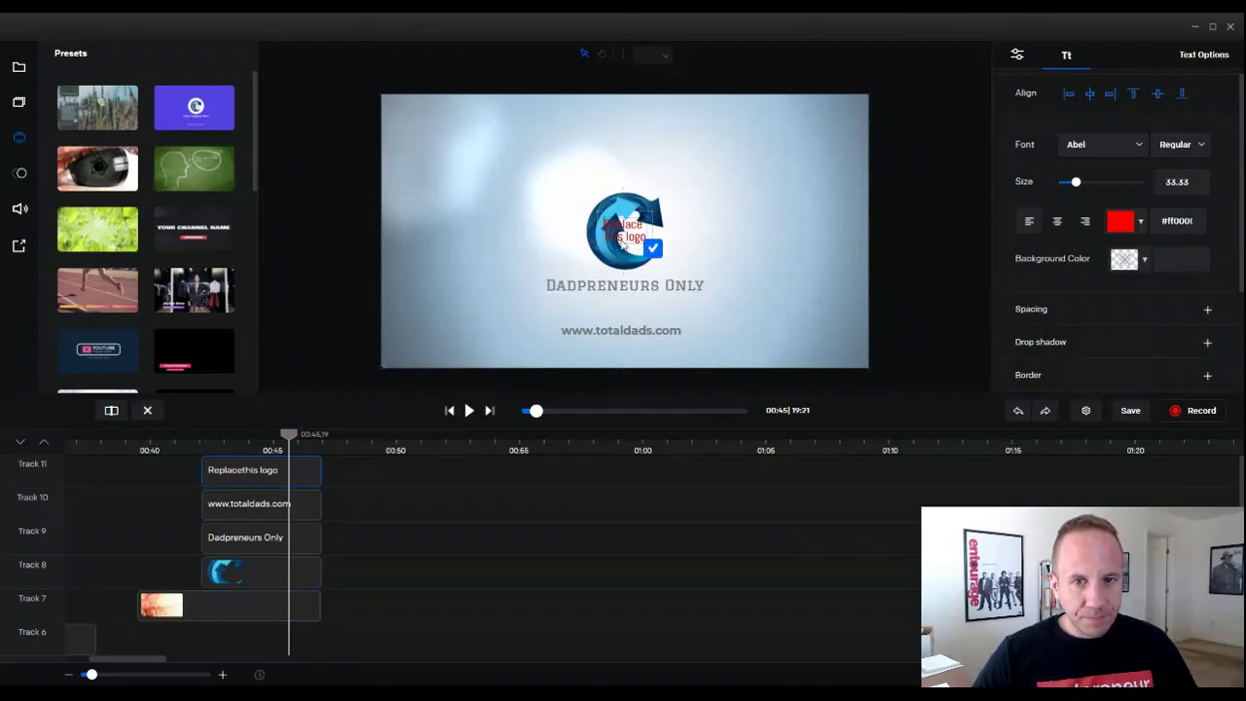
pyautogui.click(577, 266)
# Place the TD-total-dads logo image on a new track above the preset's clips and scale it to about half its size.
pyautogui.click(19, 67)
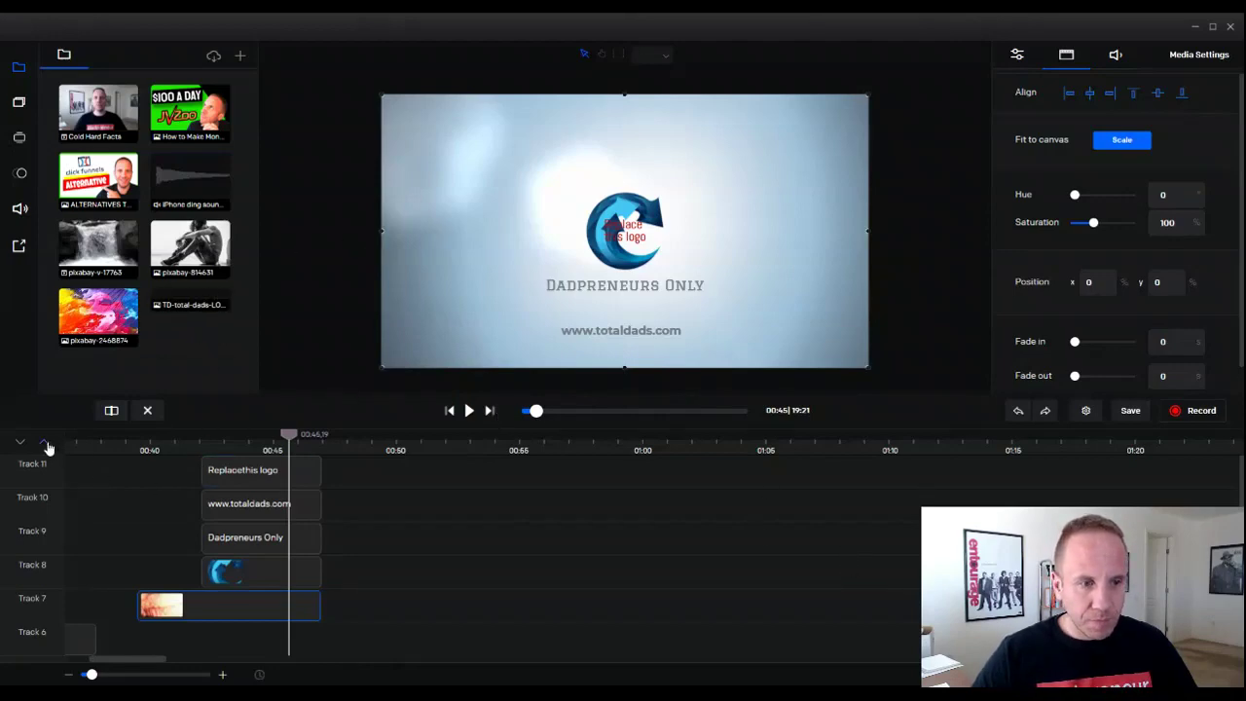
pyautogui.scroll(1, 49, 446)
pyautogui.moveTo(179, 302); pyautogui.dragTo(234, 463)
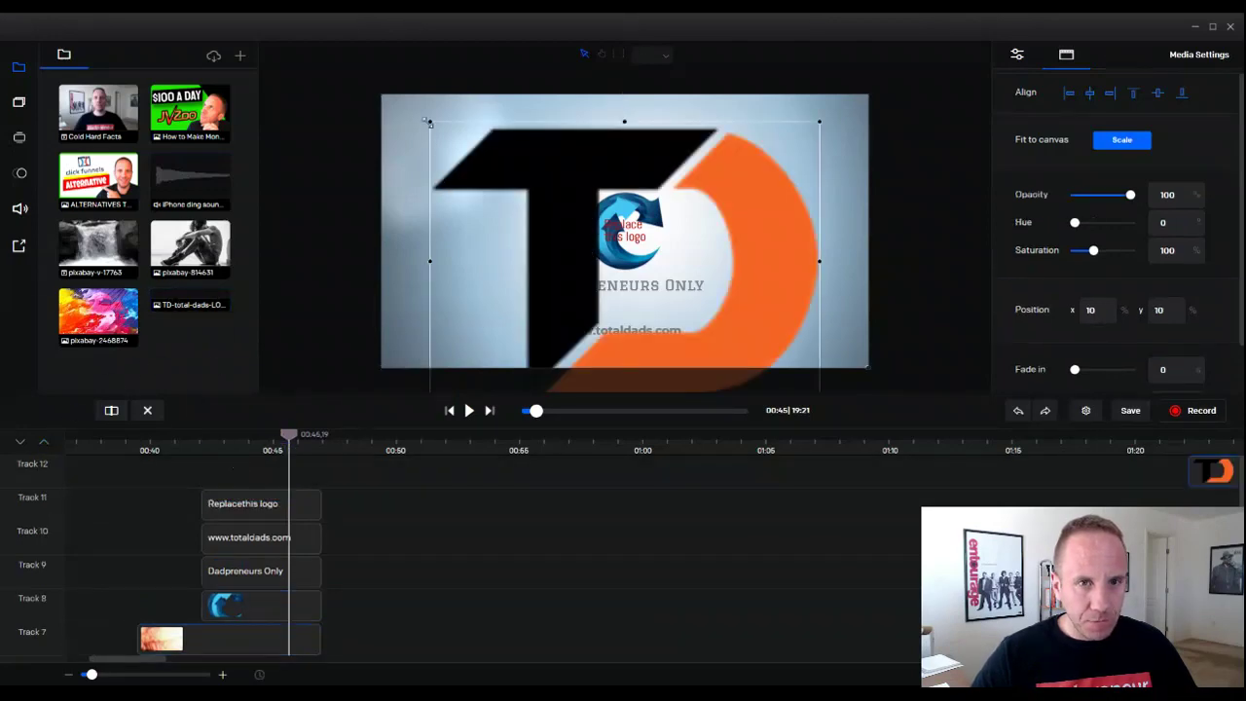
pyautogui.moveTo(429, 120); pyautogui.dragTo(626, 250)
pyautogui.moveTo(686, 314); pyautogui.dragTo(672, 282)
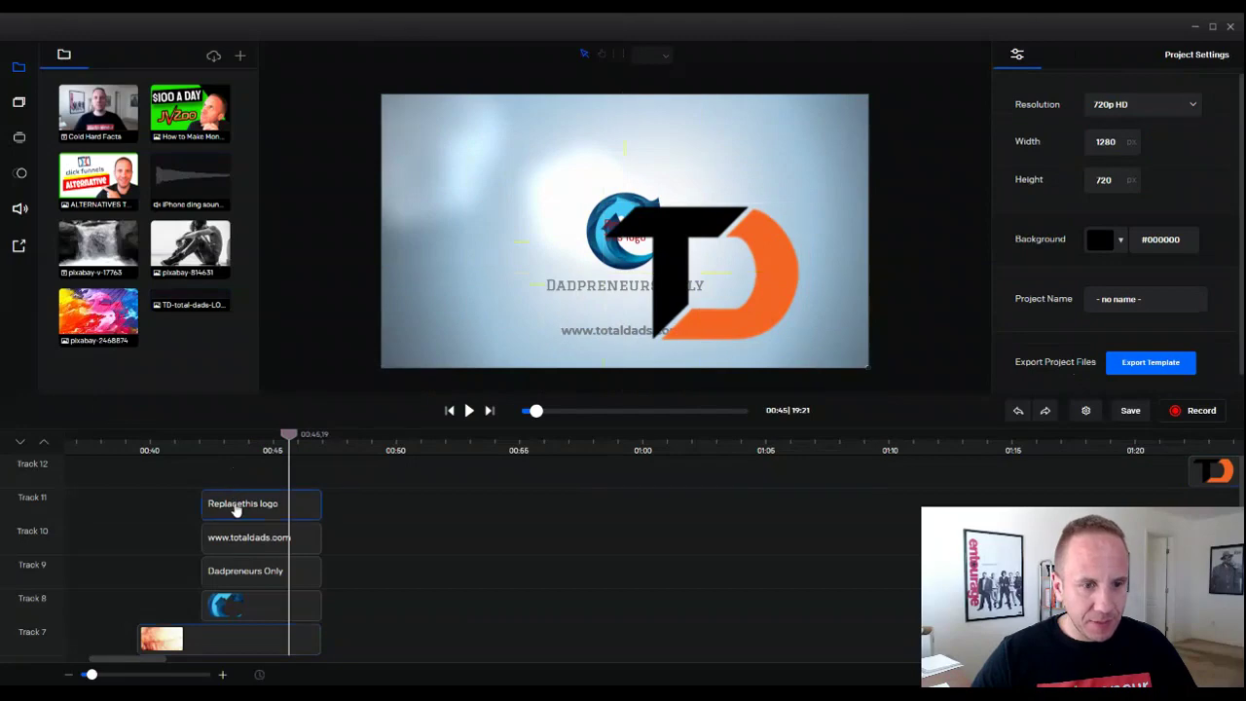
# Delete the preset's "Replace this logo" text and its blue arrow logo, moving the TD logo towards the frame's centre.
pyautogui.click(236, 510)
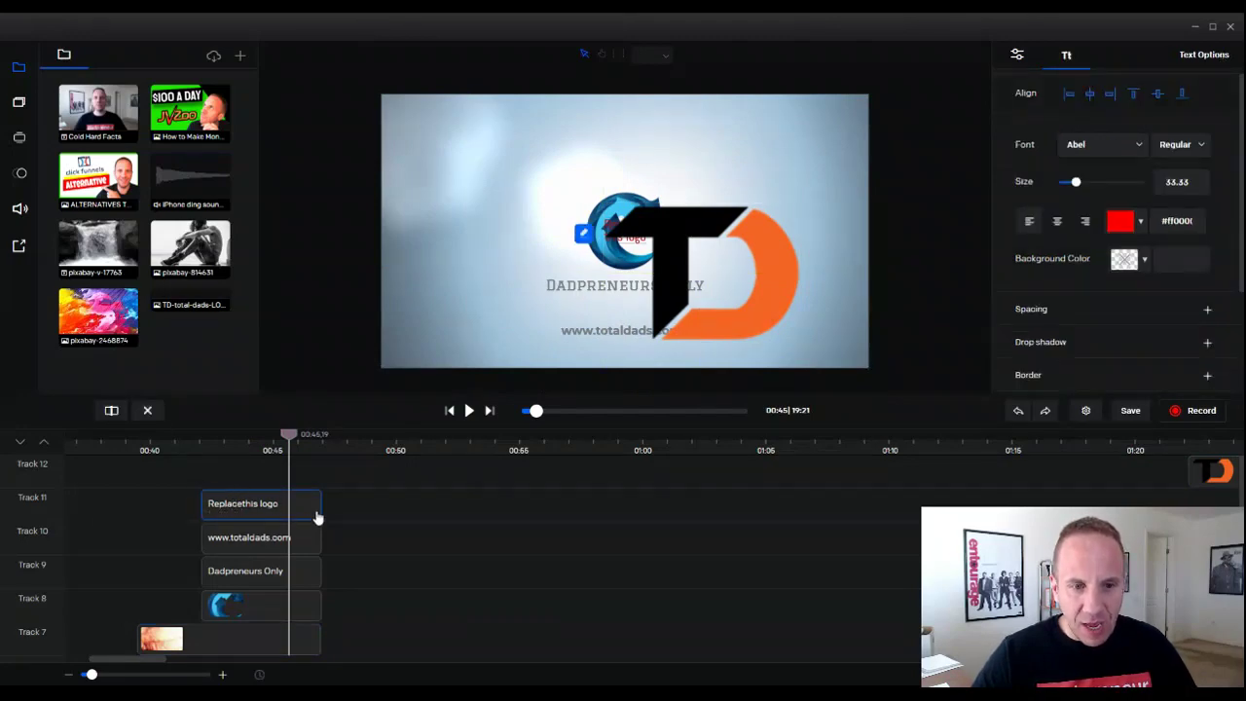
pyautogui.click(148, 412)
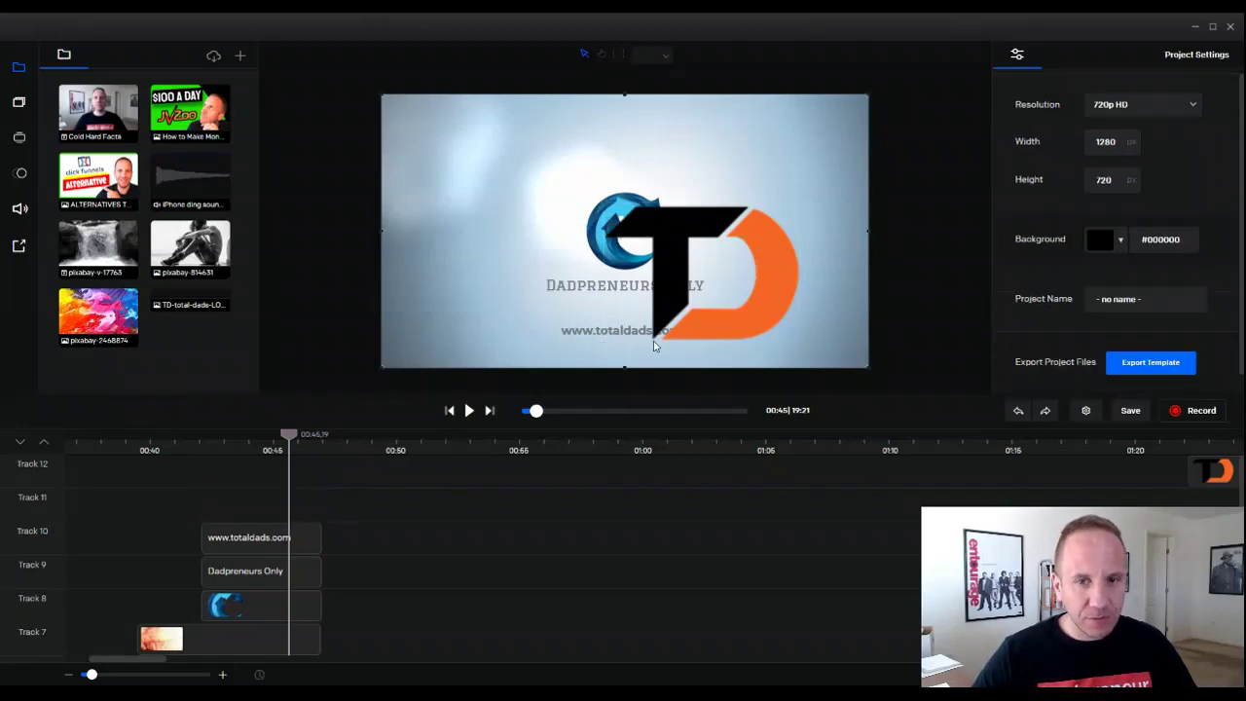
pyautogui.moveTo(654, 346); pyautogui.dragTo(589, 313)
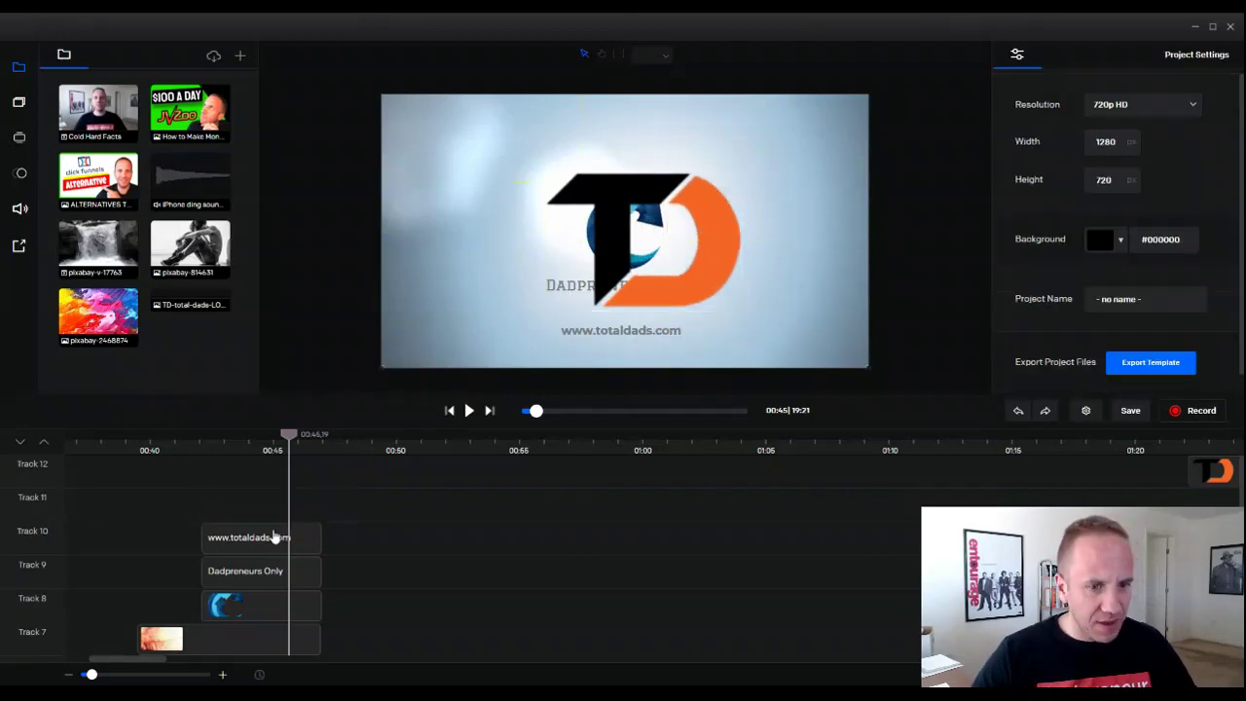
pyautogui.click(224, 609)
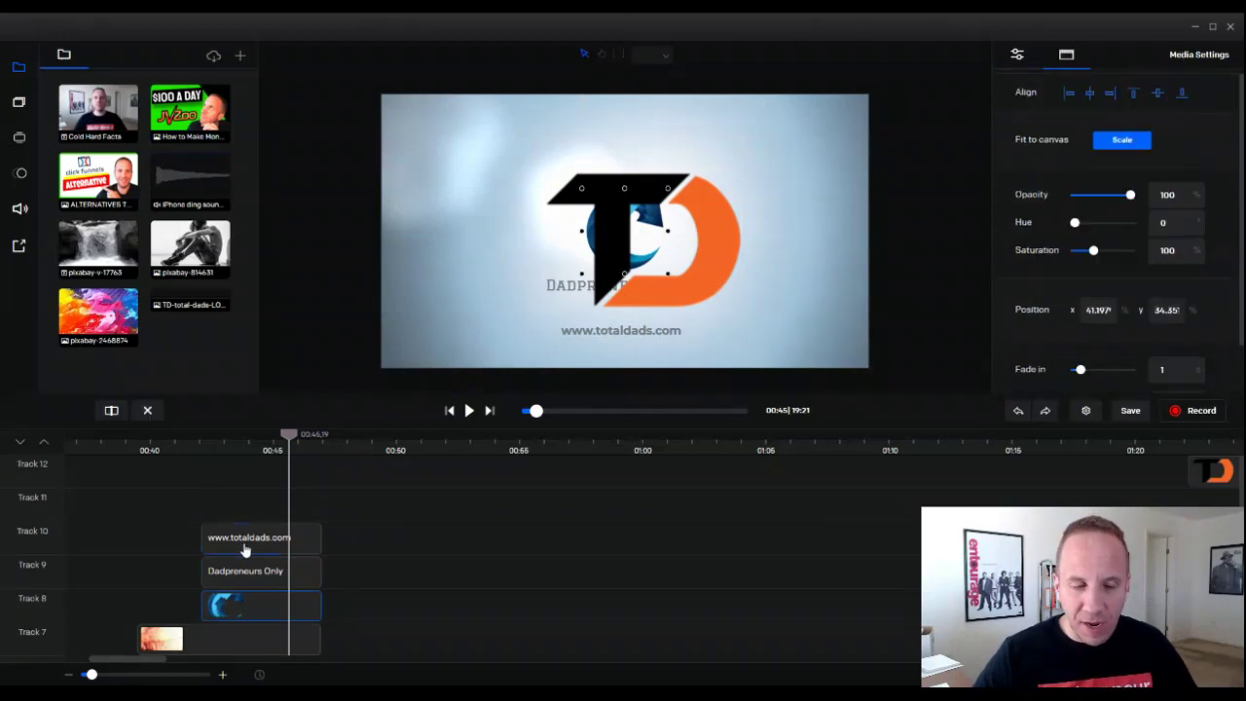
pyautogui.click(149, 410)
# Shrink the TD logo further and centre it above the "Dadpreneurs Only" tagline.
pyautogui.moveTo(659, 234); pyautogui.dragTo(604, 249)
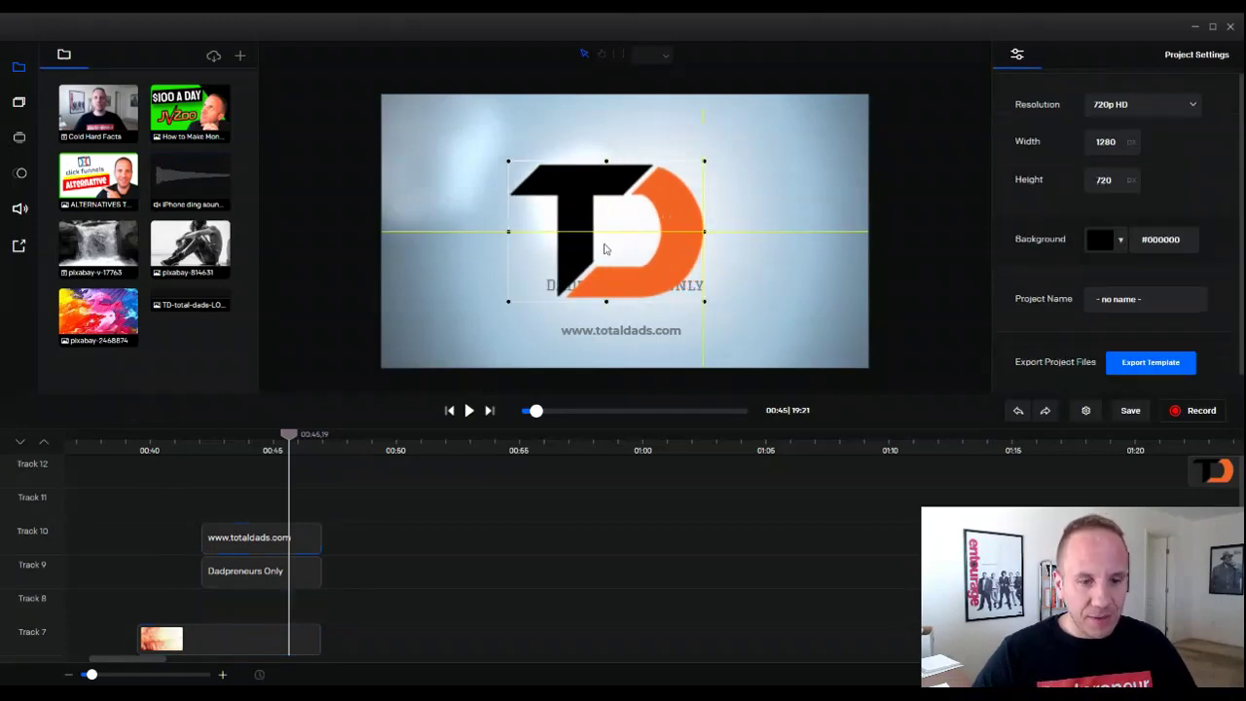
pyautogui.moveTo(508, 161); pyautogui.dragTo(598, 208)
pyautogui.moveTo(624, 248); pyautogui.dragTo(594, 218)
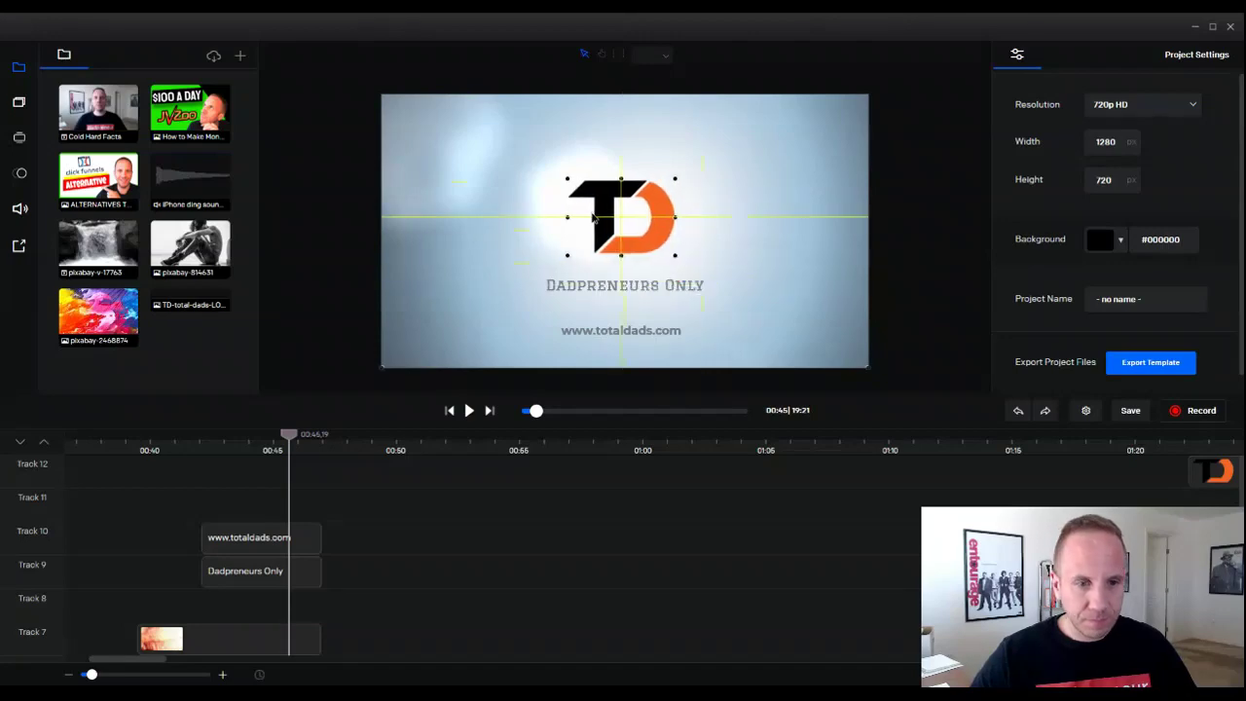
# Move the TD logo clip along its track to start together with the preset's text clips at about 00:42.
pyautogui.click(230, 458)
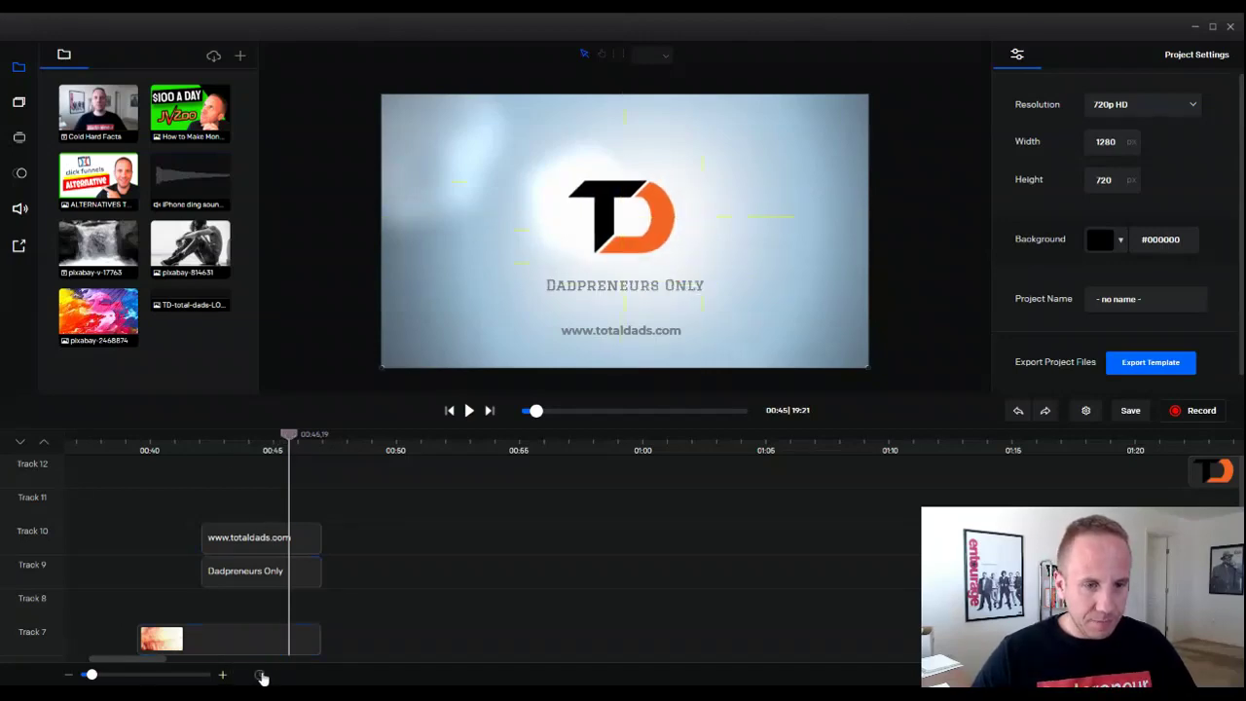
pyautogui.click(261, 674)
pyautogui.moveTo(707, 481); pyautogui.dragTo(451, 435)
# Play the customised preset to check the timing of the TD logo, stopping just past the preset's end.
pyautogui.click(470, 412)
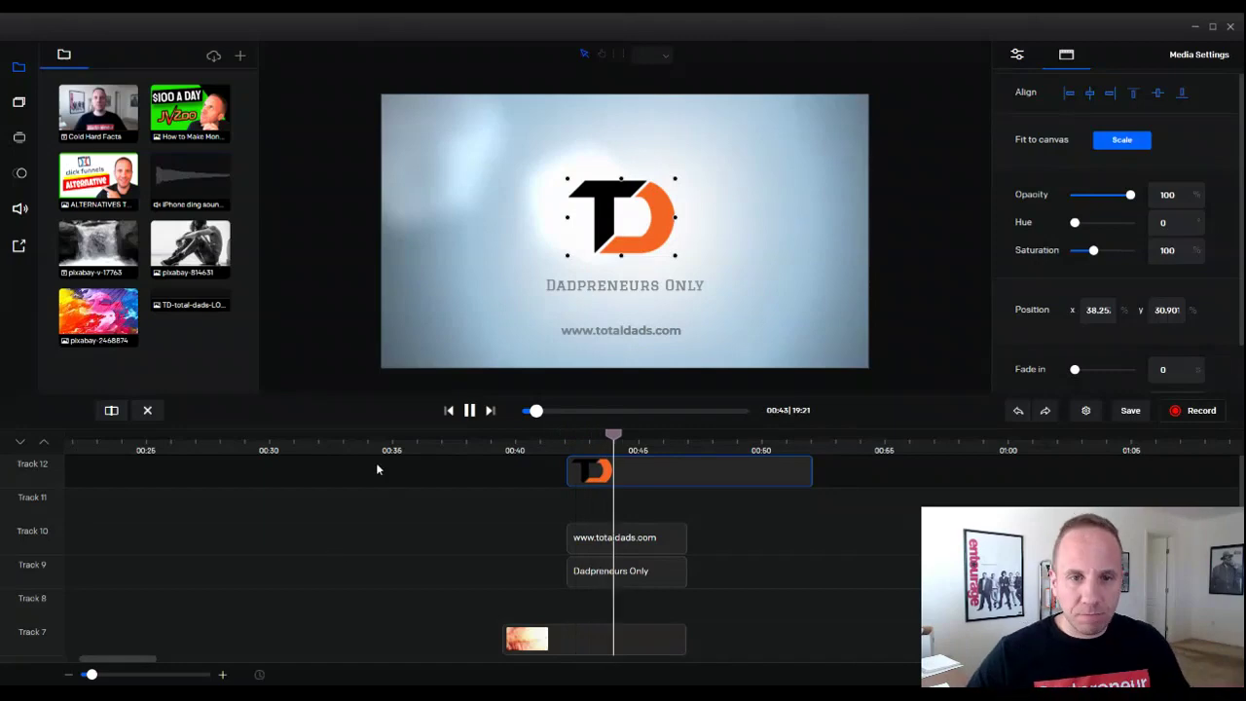
pyautogui.click(422, 315)
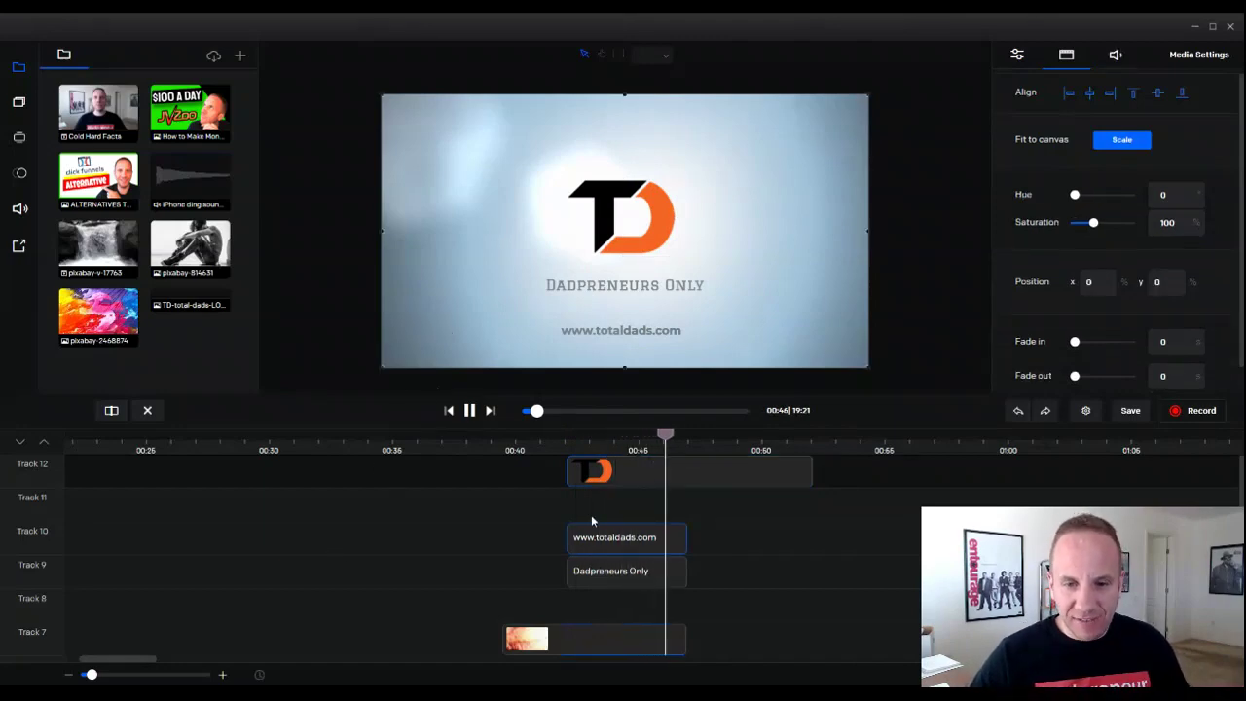
pyautogui.click(470, 411)
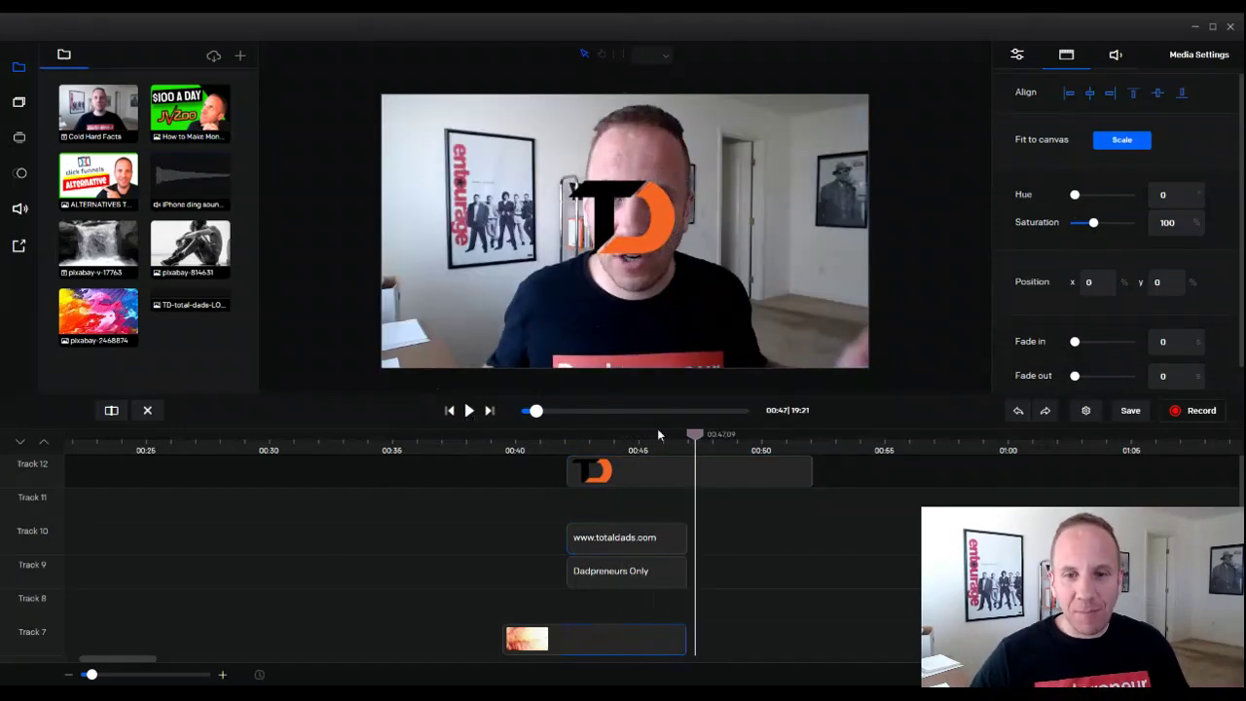
# Trim the TD logo clip's end to line up with the preset's other clips at about 00:47 and replay that transition.
pyautogui.moveTo(809, 472); pyautogui.dragTo(686, 469)
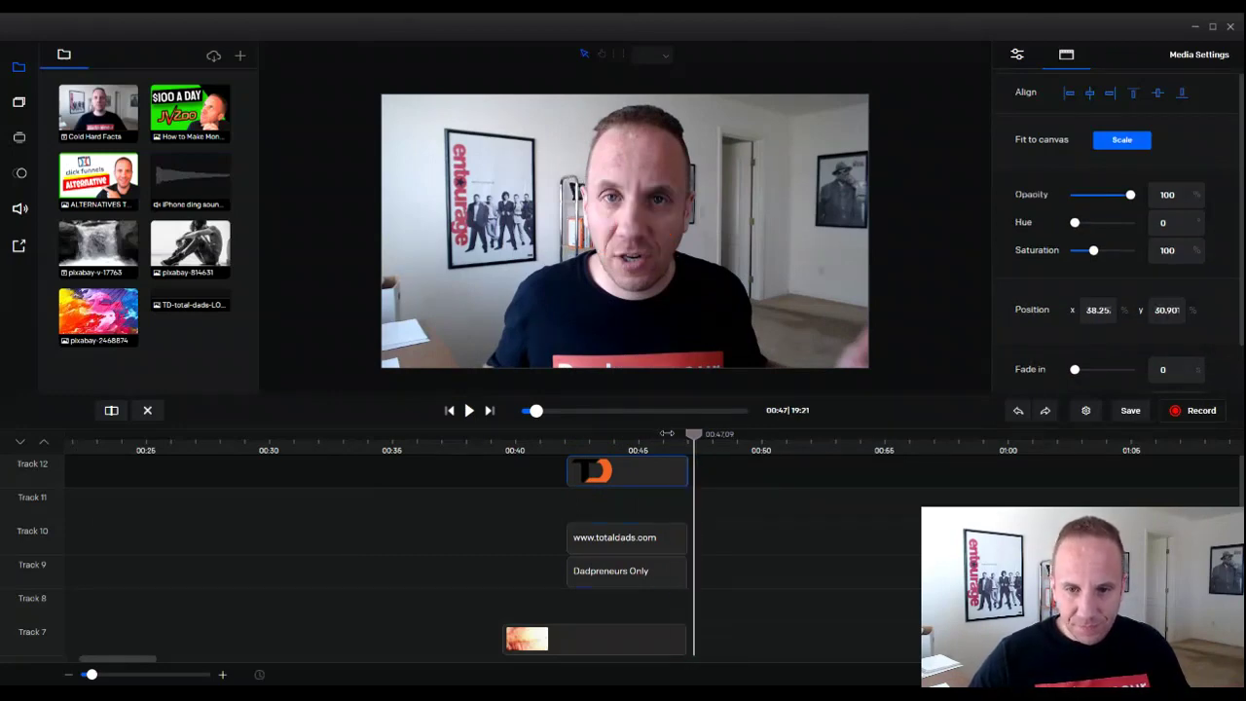
pyautogui.moveTo(693, 435); pyautogui.dragTo(664, 435)
pyautogui.click(468, 411)
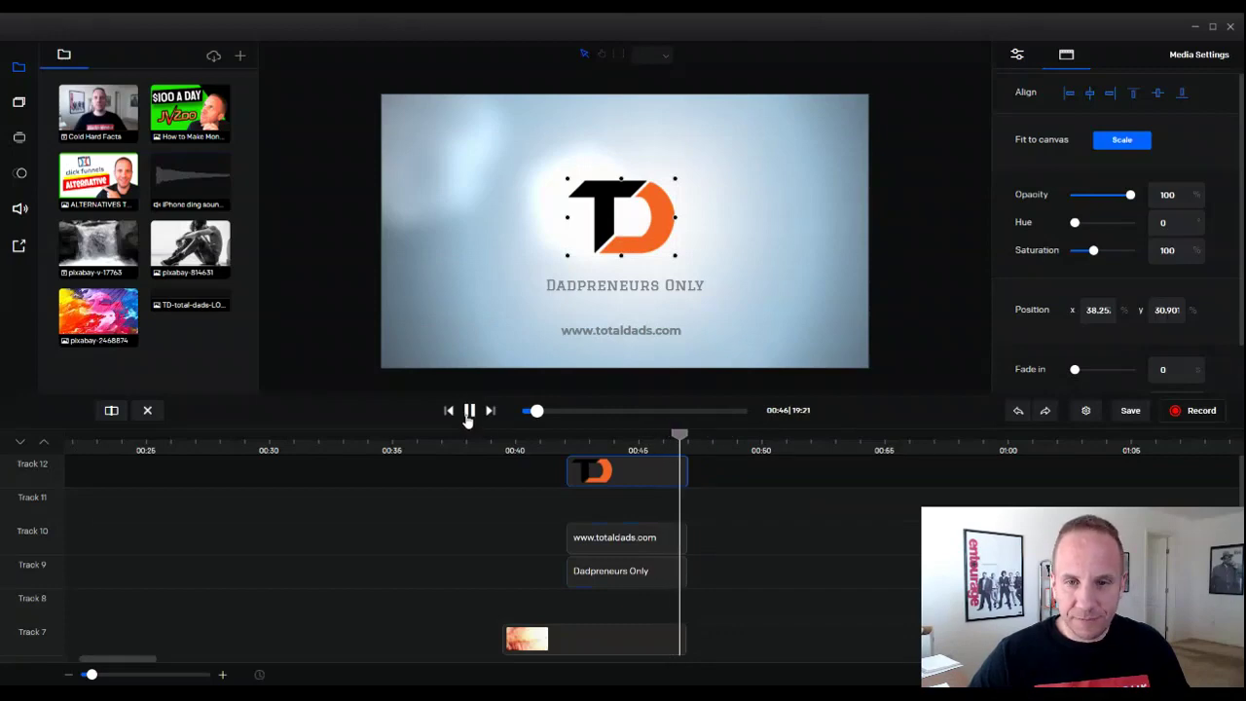
pyautogui.press('space')
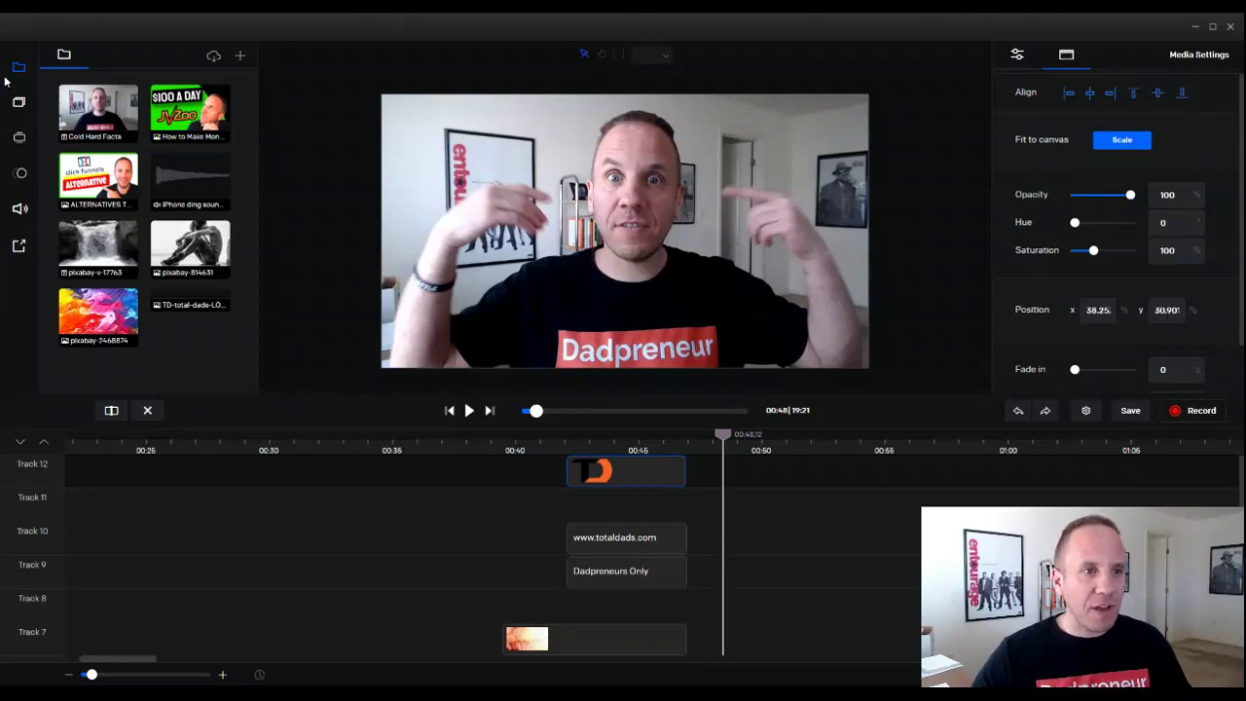
# Look through the available presets and the transitions library.
pyautogui.click(19, 137)
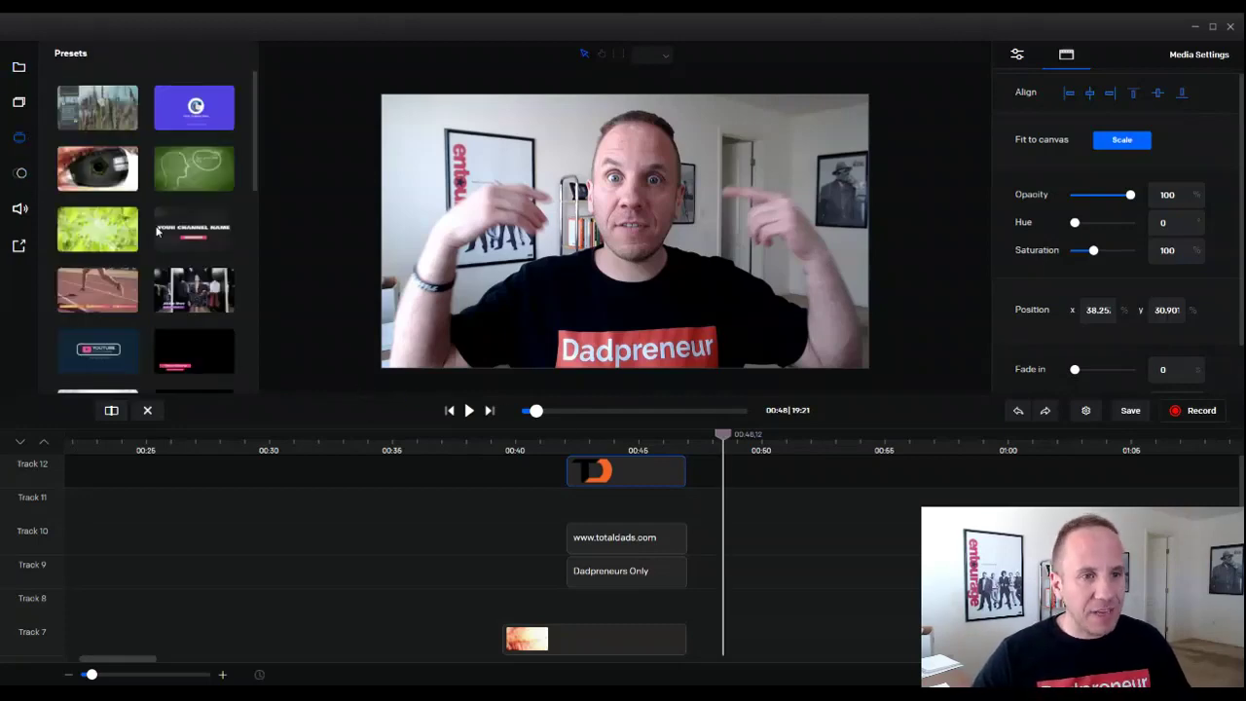
pyautogui.scroll(-10, 156, 230)
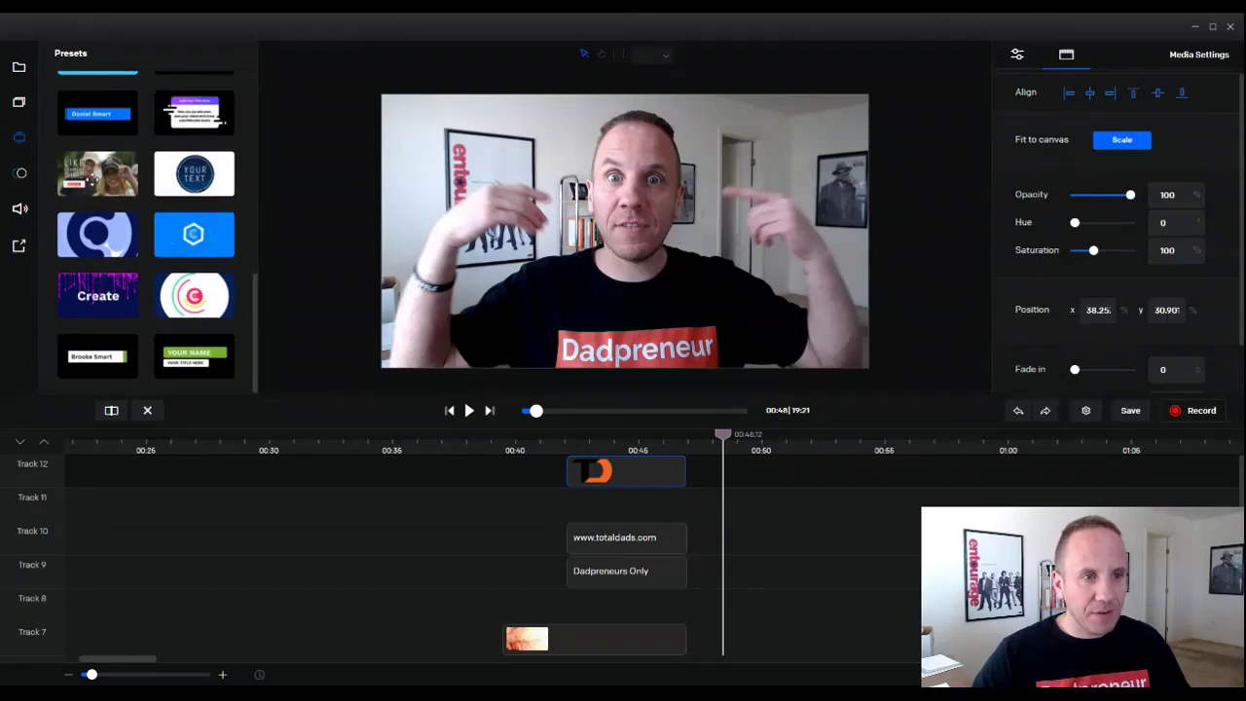
pyautogui.click(20, 175)
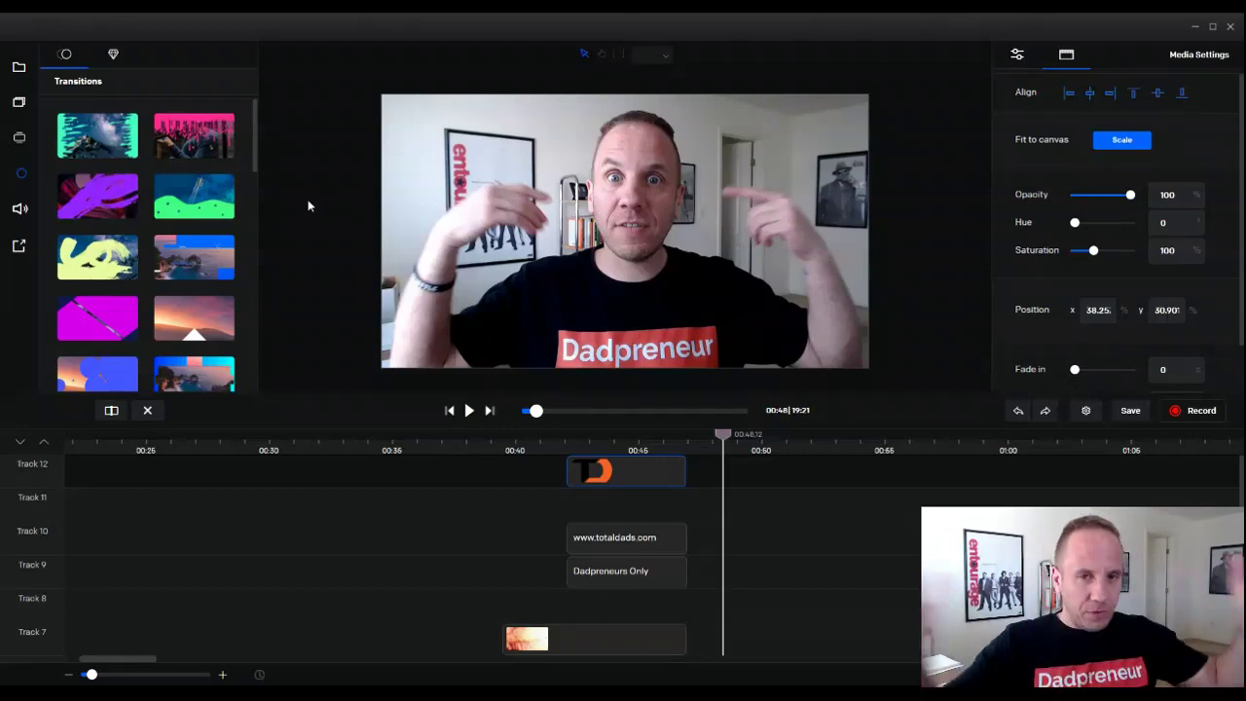
pyautogui.scroll(-3, 130, 225)
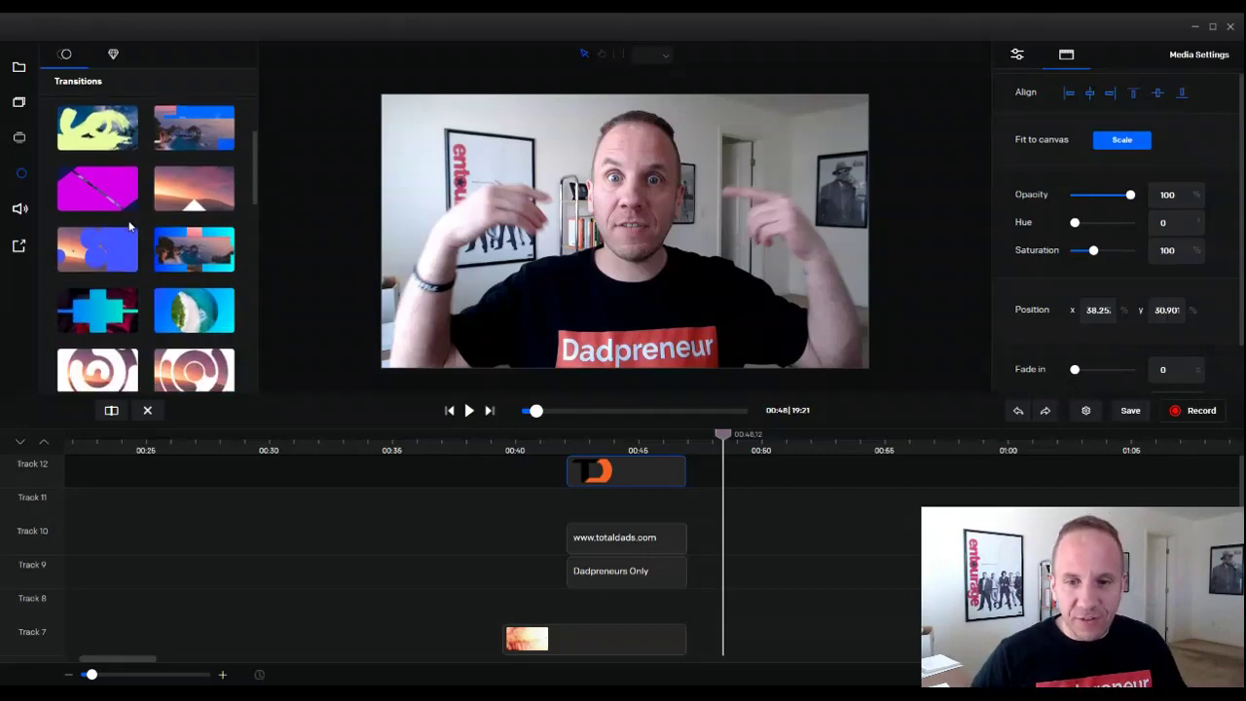
pyautogui.scroll(-5, 395, 467)
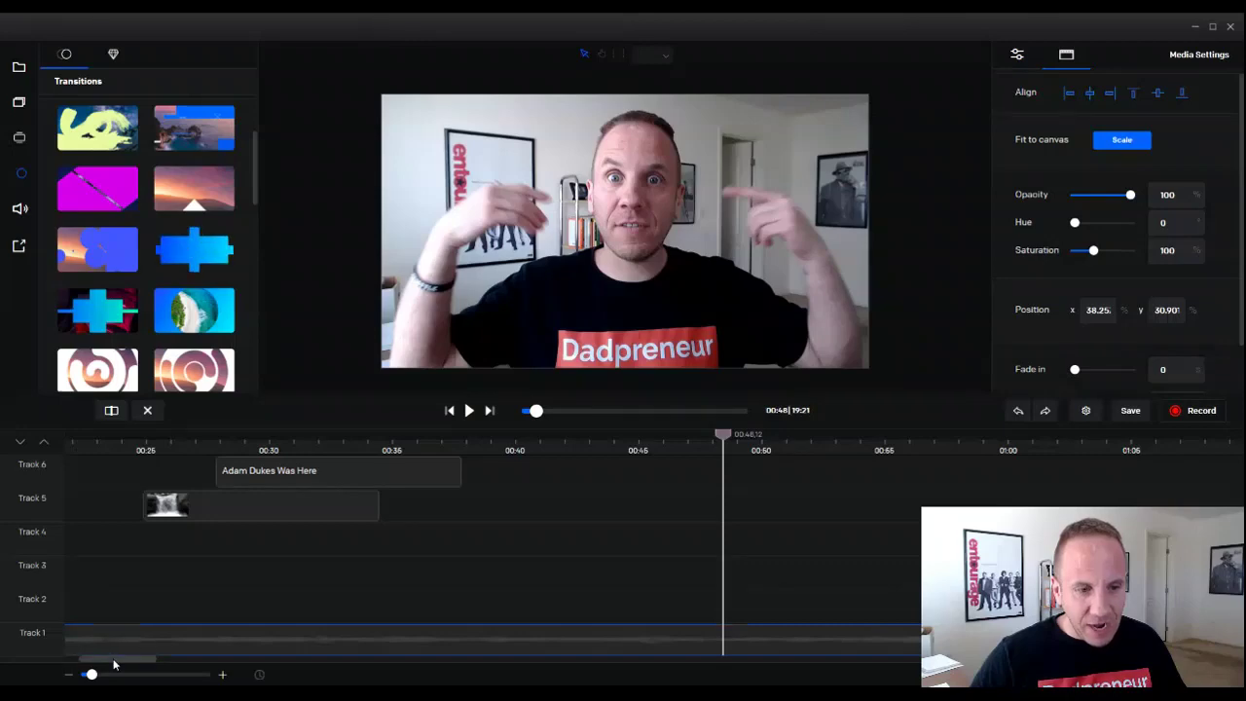
# Add the waterfall video pixabay-v-17763 to Track 12 at about 19:24, just past the end of the main video.
pyautogui.moveTo(111, 660); pyautogui.dragTo(880, 687)
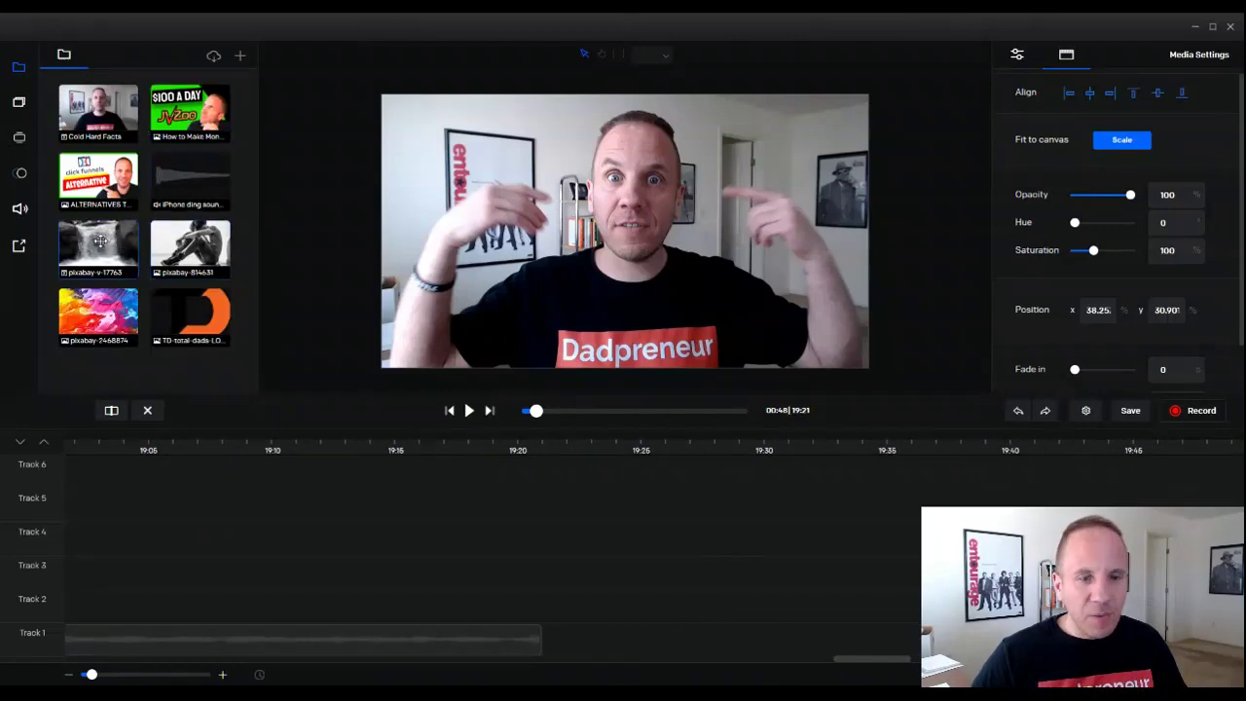
pyautogui.moveTo(101, 242); pyautogui.dragTo(217, 263)
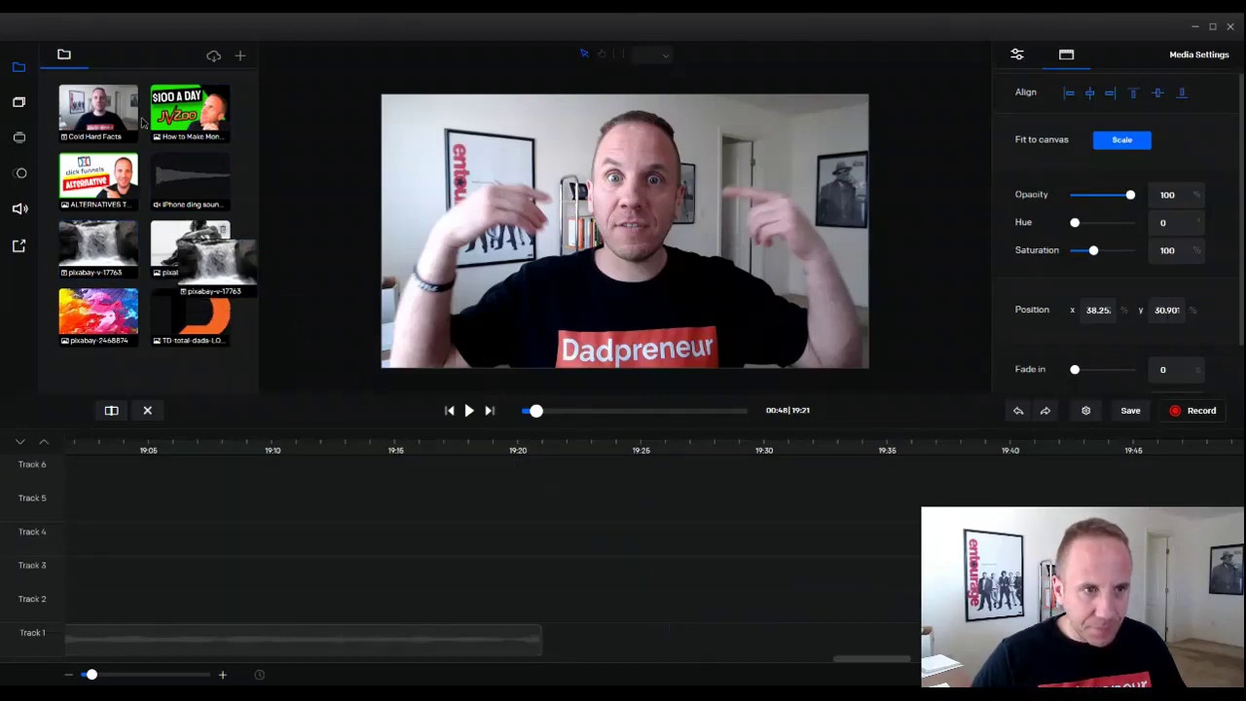
pyautogui.moveTo(536, 416); pyautogui.dragTo(742, 414)
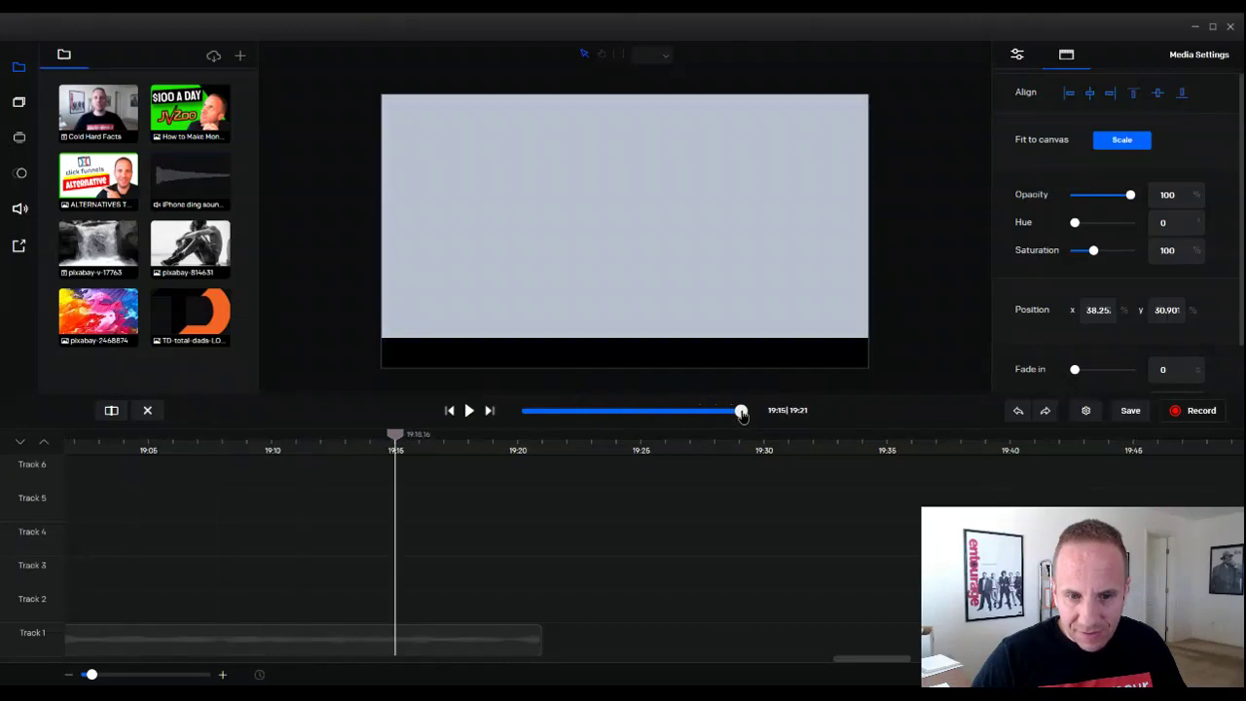
pyautogui.moveTo(395, 434); pyautogui.dragTo(541, 446)
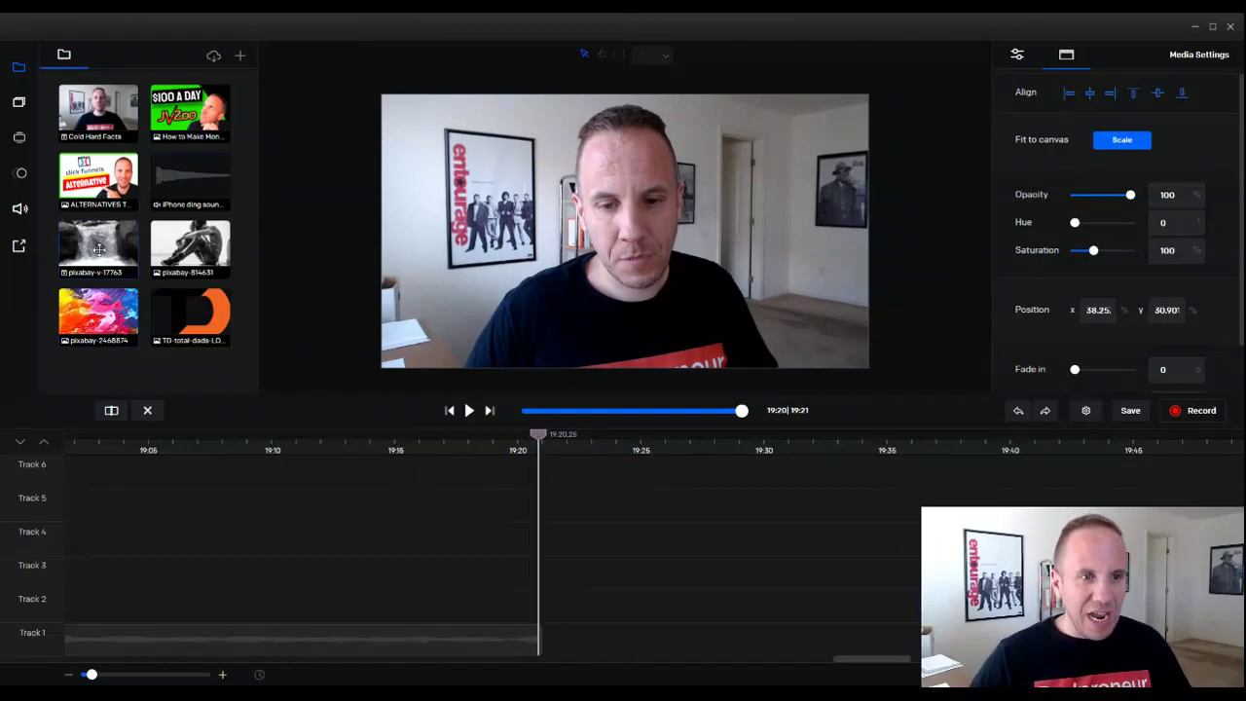
pyautogui.moveTo(90, 246); pyautogui.dragTo(81, 484)
pyautogui.moveTo(85, 261); pyautogui.dragTo(654, 474)
pyautogui.scroll(-3, 564, 516)
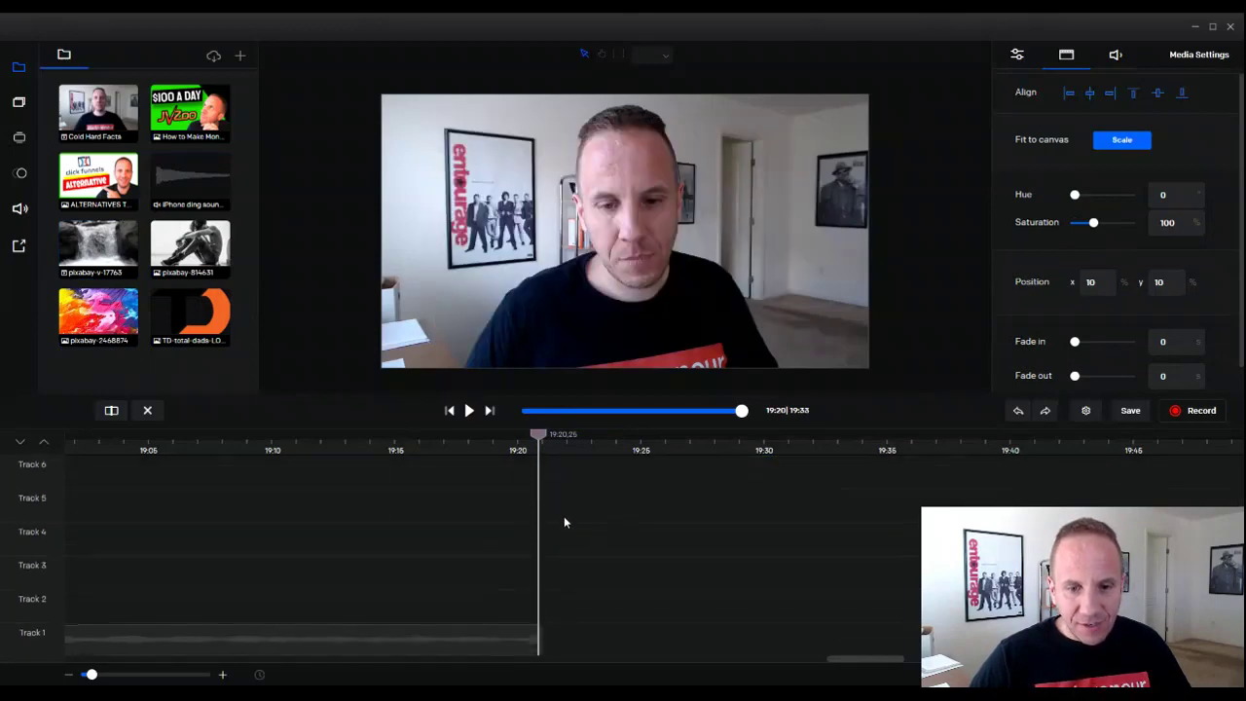
# Add the white X-shaped transition to Track 1 directly after the main video and scale it to fit the canvas.
pyautogui.click(18, 175)
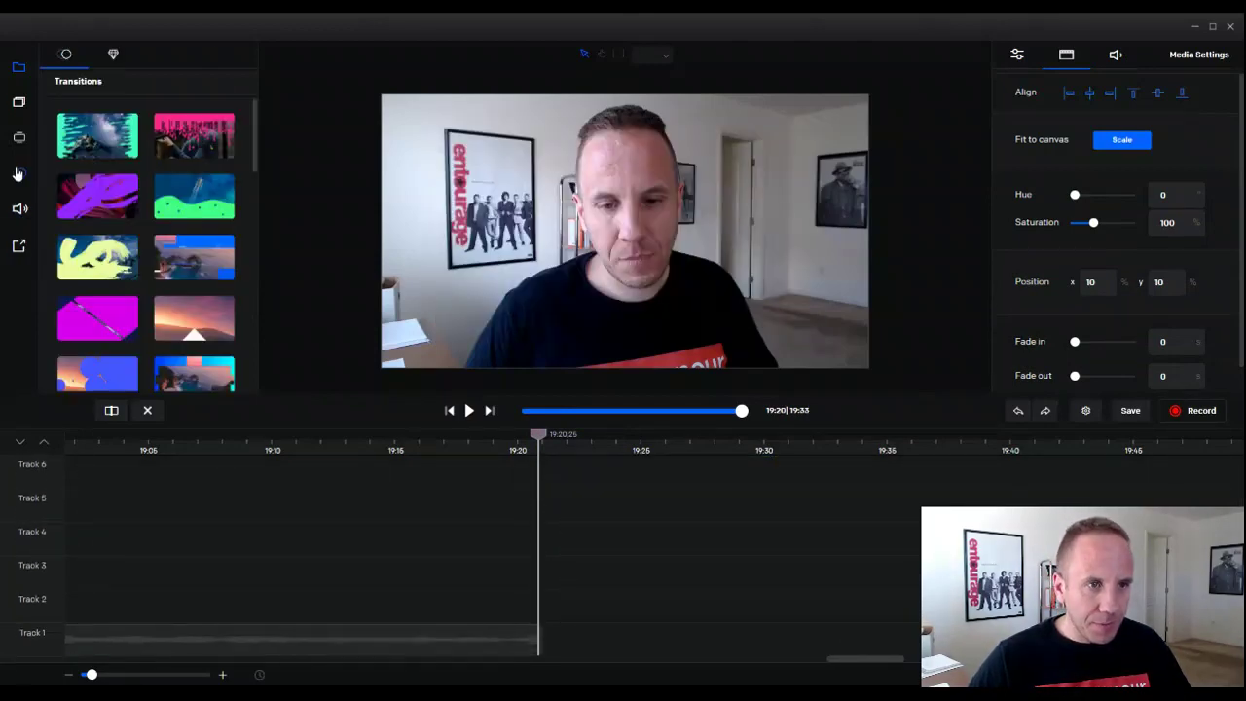
pyautogui.scroll(-10, 98, 253)
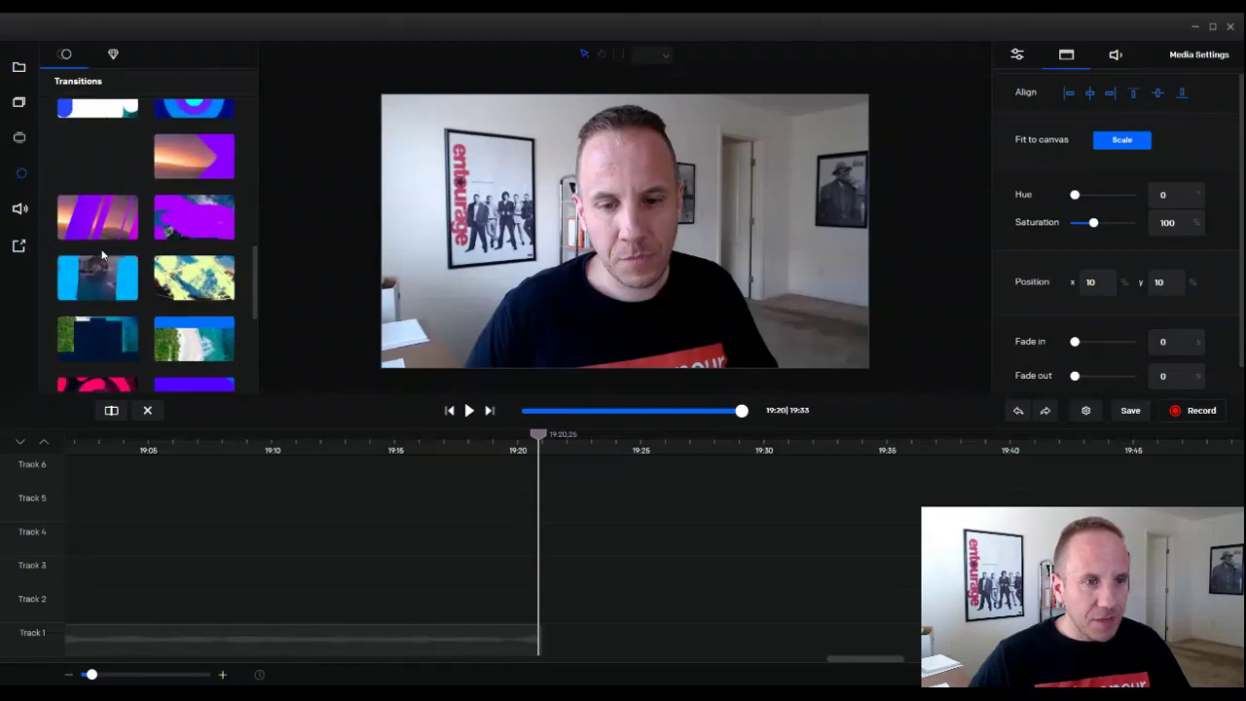
pyautogui.moveTo(105, 296); pyautogui.dragTo(571, 643)
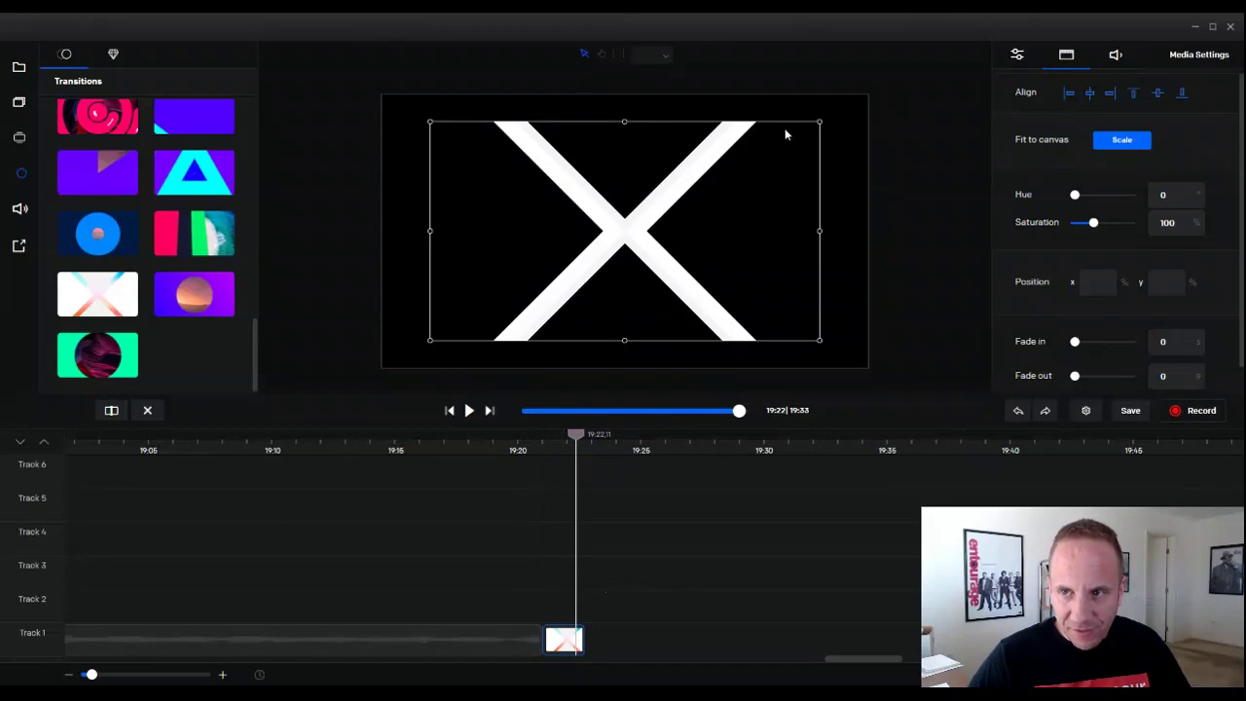
pyautogui.click(1106, 146)
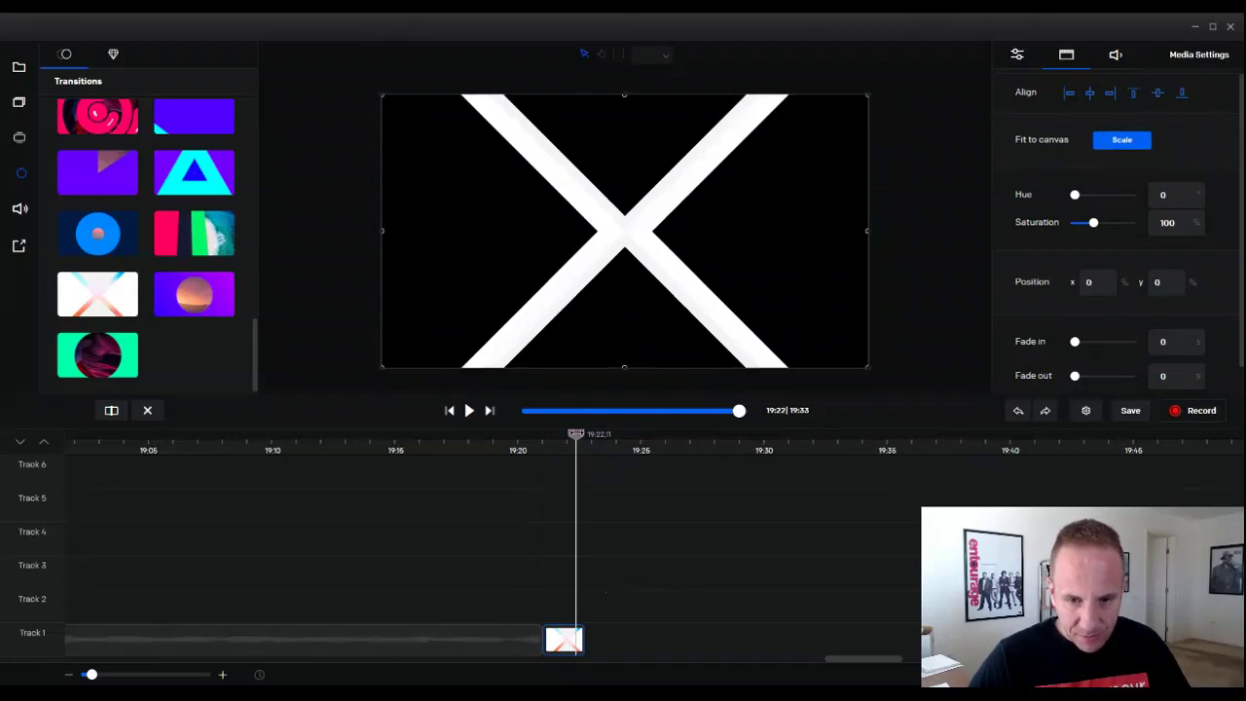
# Move the waterfall clip to start at the end of the X transition, at about 19:22, and play through the join.
pyautogui.scroll(4, 611, 488)
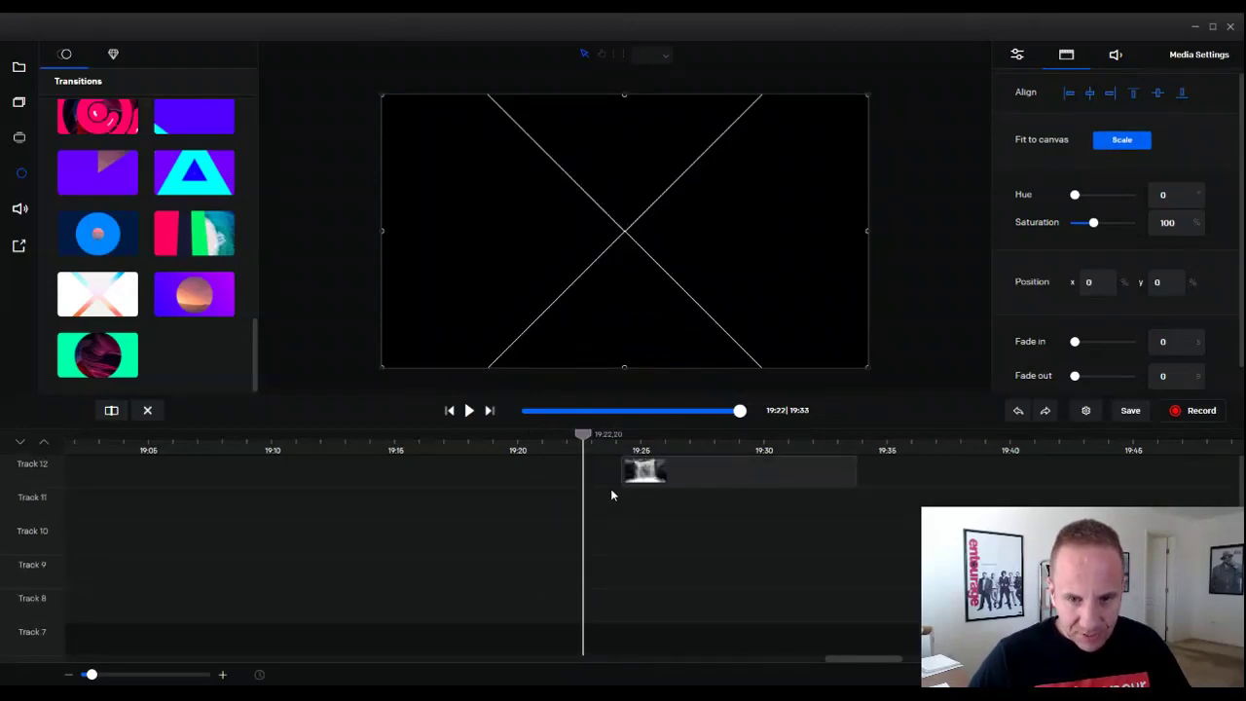
pyautogui.moveTo(676, 469); pyautogui.dragTo(641, 469)
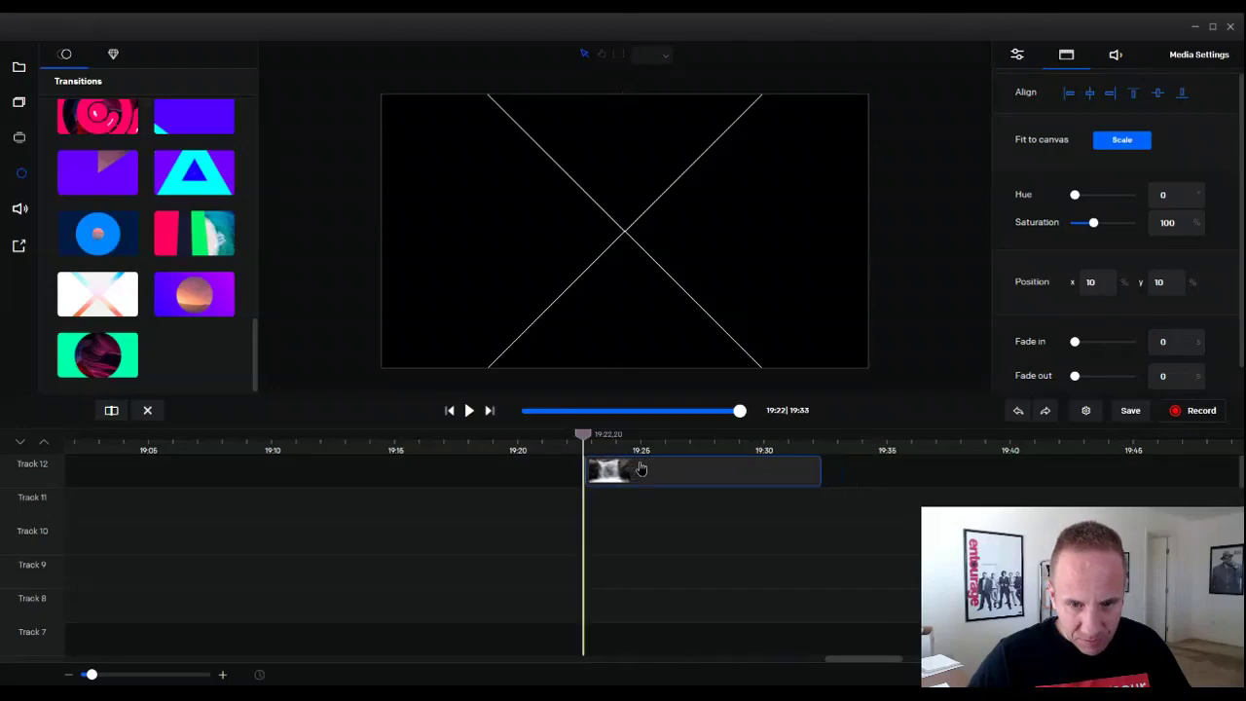
pyautogui.moveTo(583, 434); pyautogui.dragTo(471, 434)
pyautogui.click(469, 411)
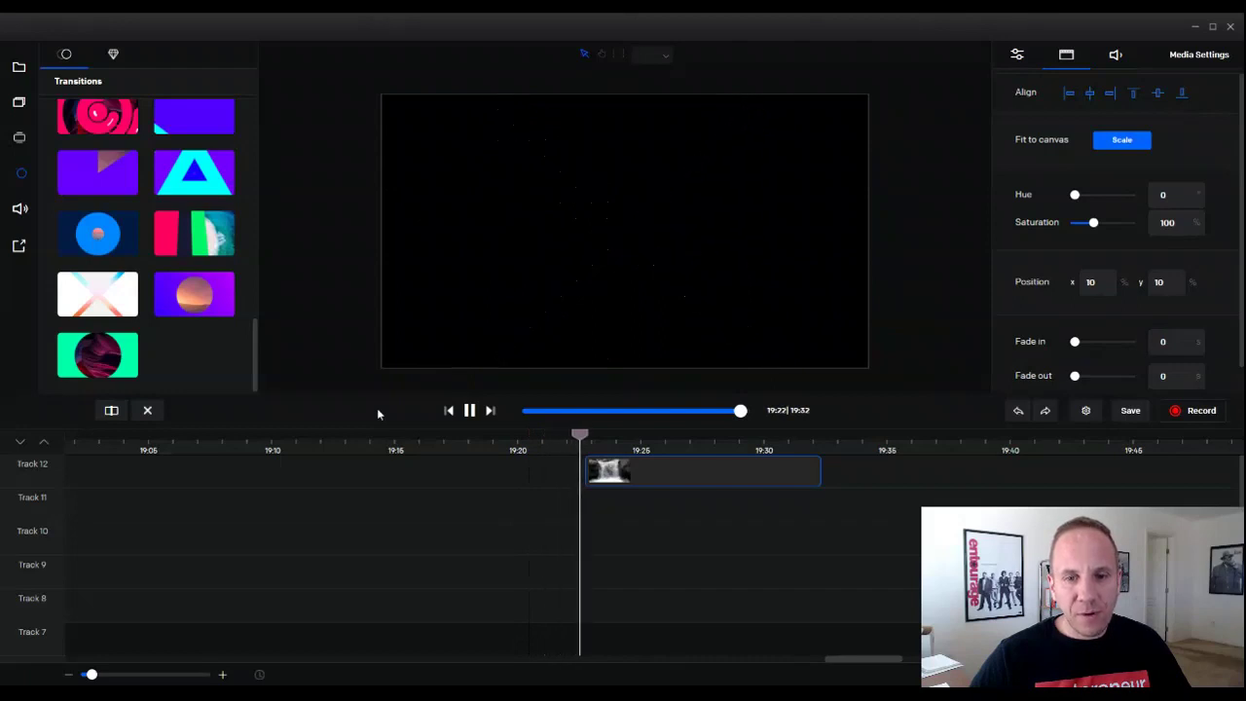
pyautogui.click(469, 411)
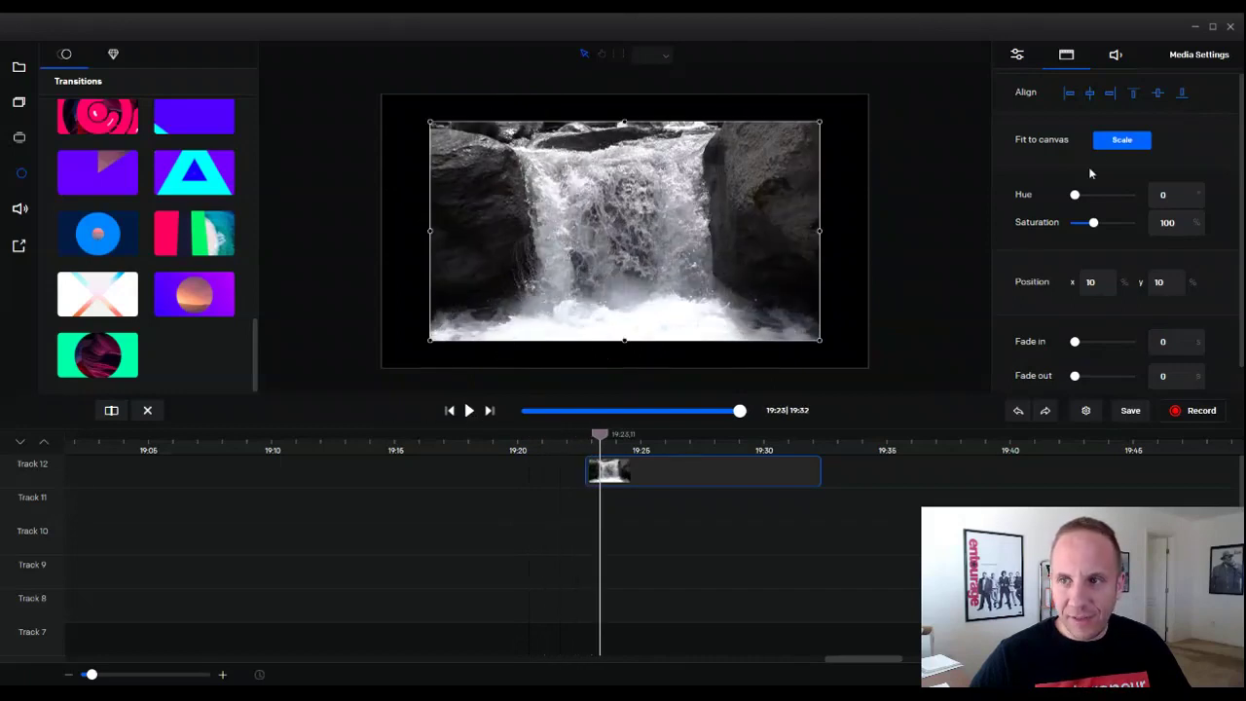
# Scale the waterfall clip to fit the canvas and replay the transition from about 19:20.
pyautogui.click(1105, 141)
pyautogui.moveTo(599, 435); pyautogui.dragTo(583, 434)
pyautogui.scroll(-5, 584, 536)
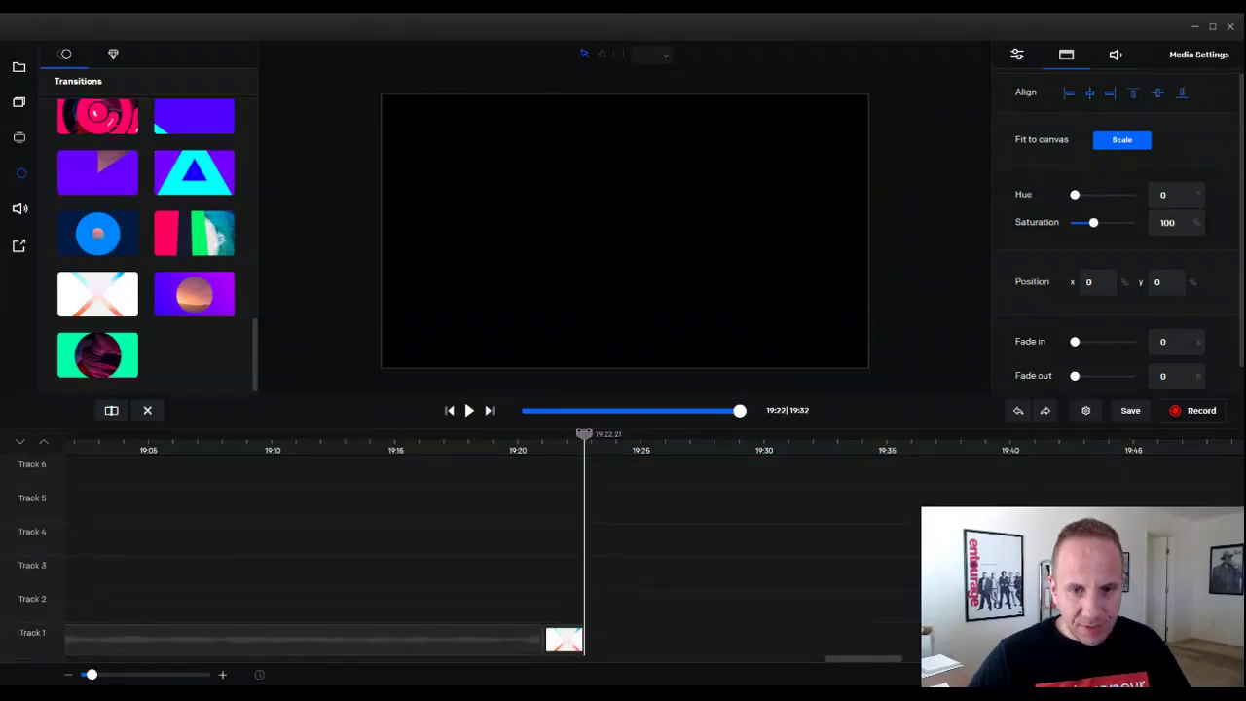
pyautogui.moveTo(584, 434); pyautogui.dragTo(524, 434)
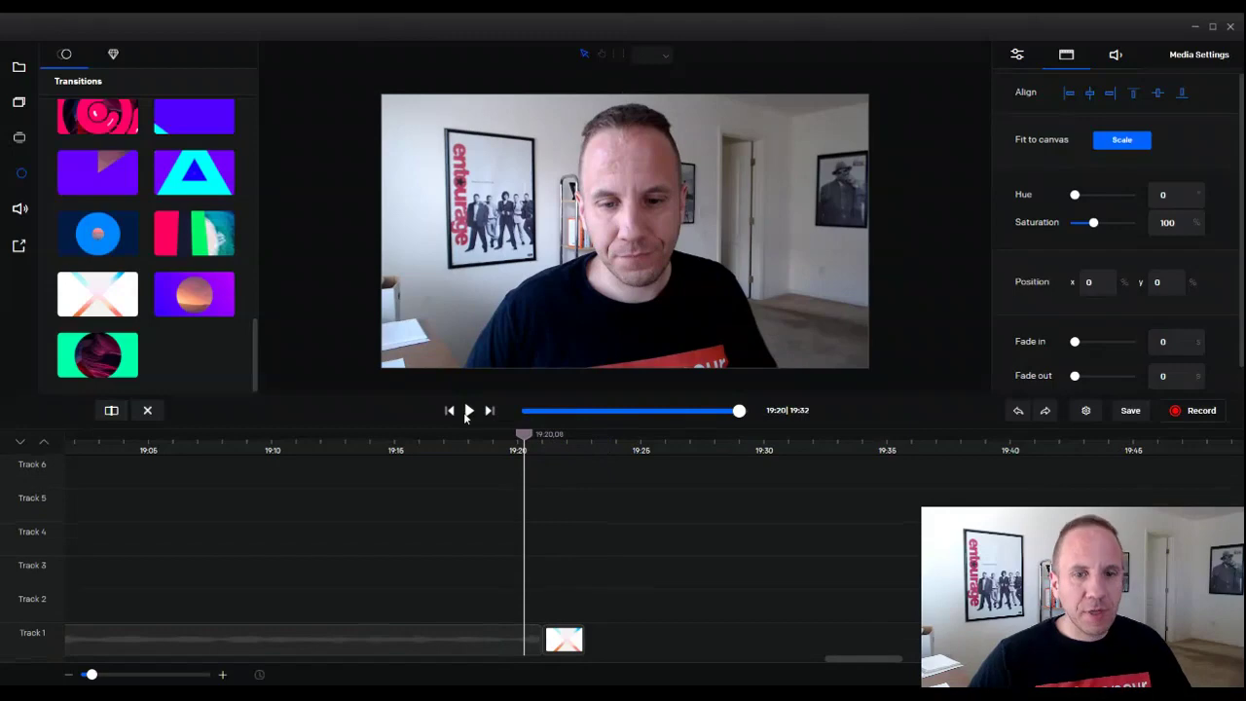
pyautogui.click(468, 412)
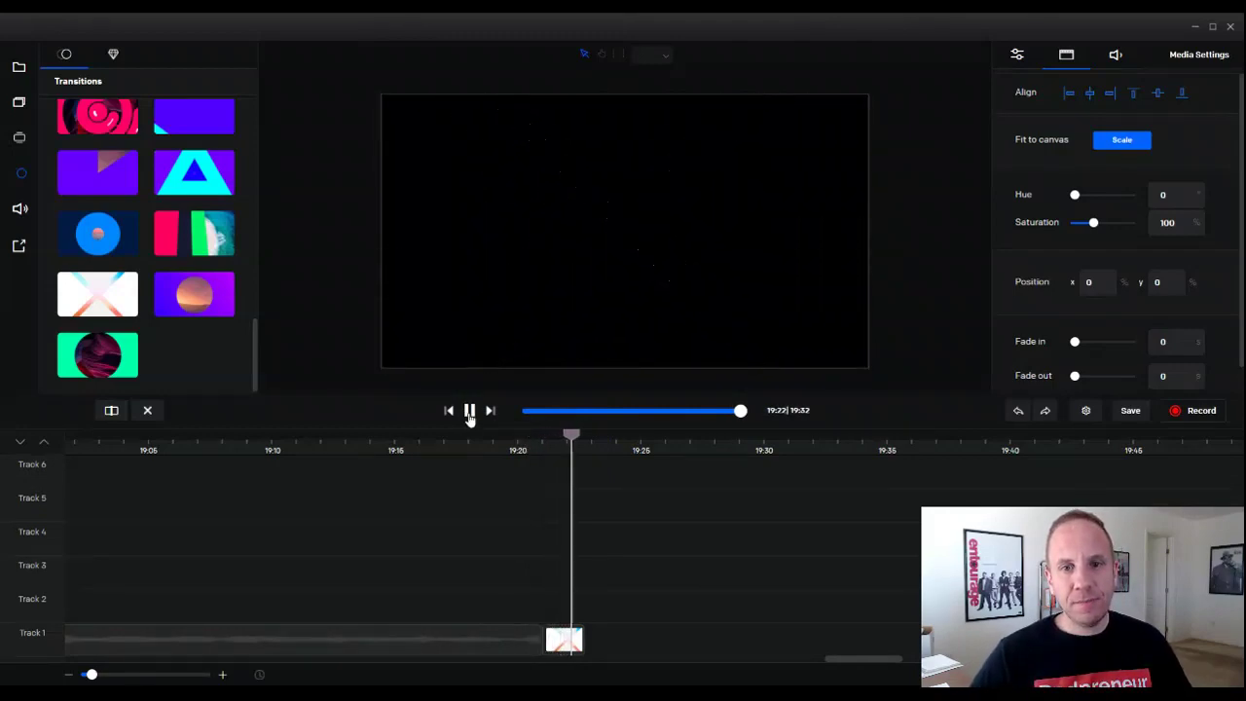
# Look through the other transitions and the tracks in the Music Library.
pyautogui.scroll(3, 500, 496)
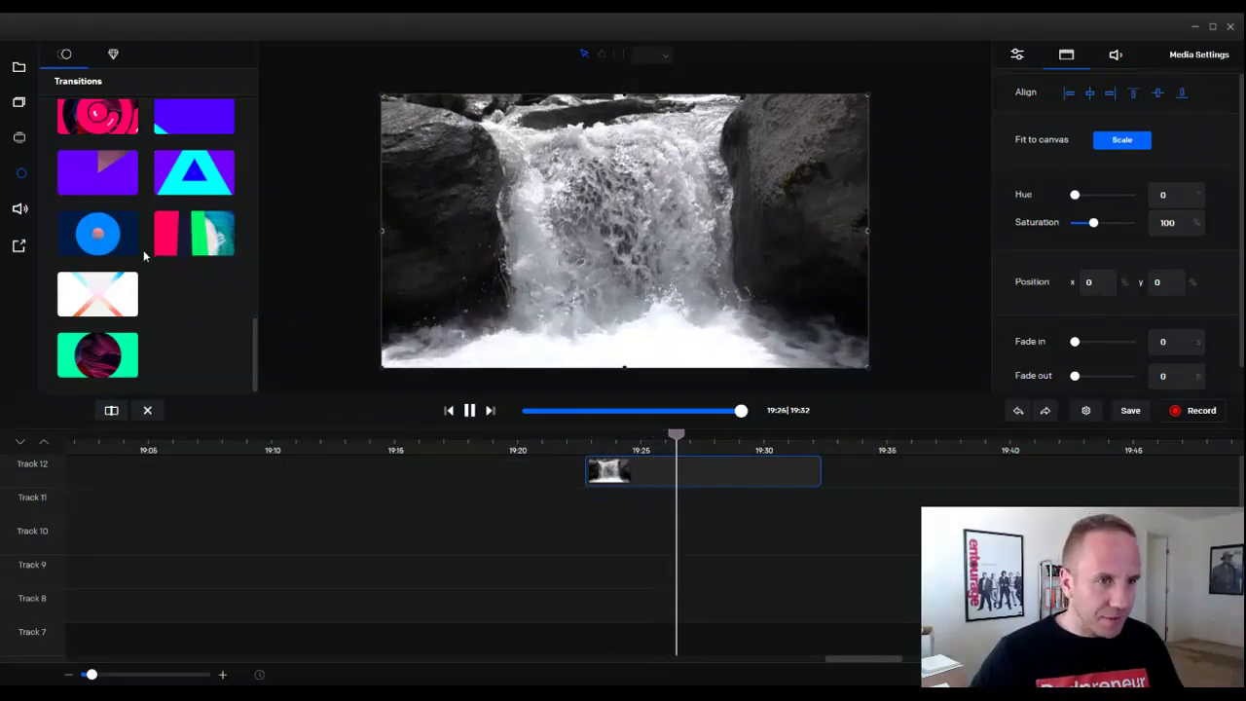
pyautogui.scroll(5, 146, 255)
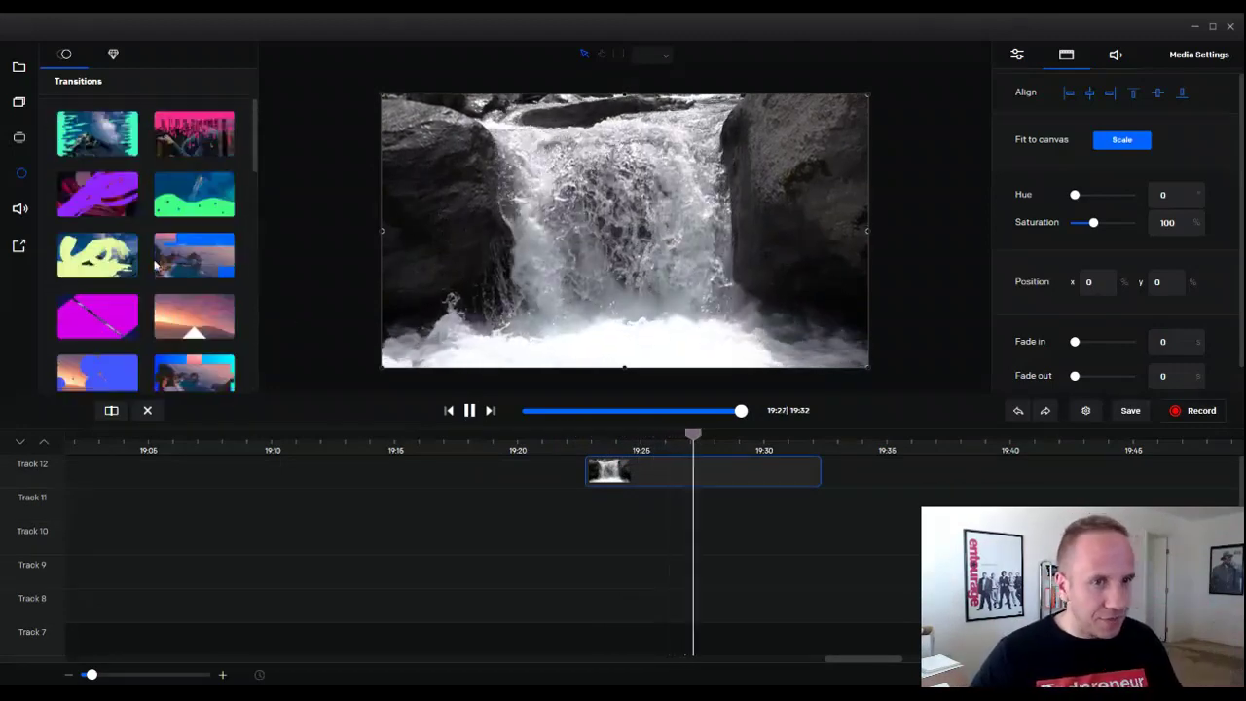
pyautogui.scroll(-1, 154, 264)
pyautogui.scroll(-5, 154, 264)
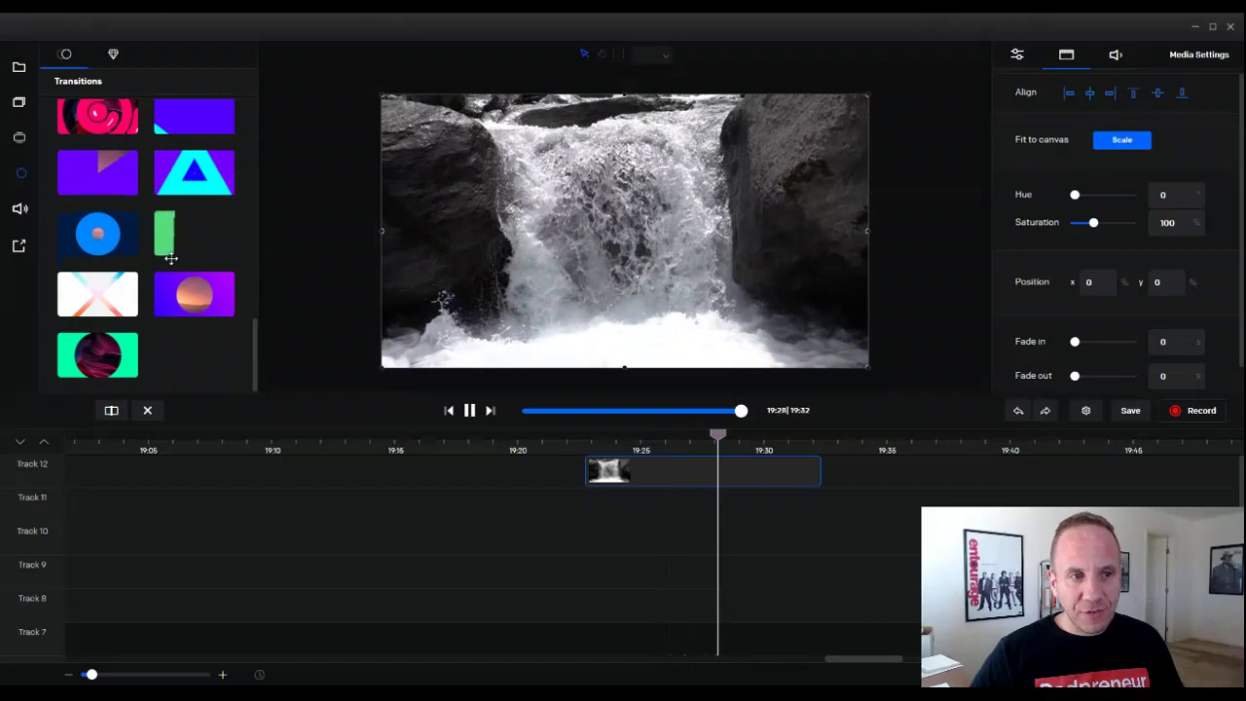
pyautogui.click(19, 210)
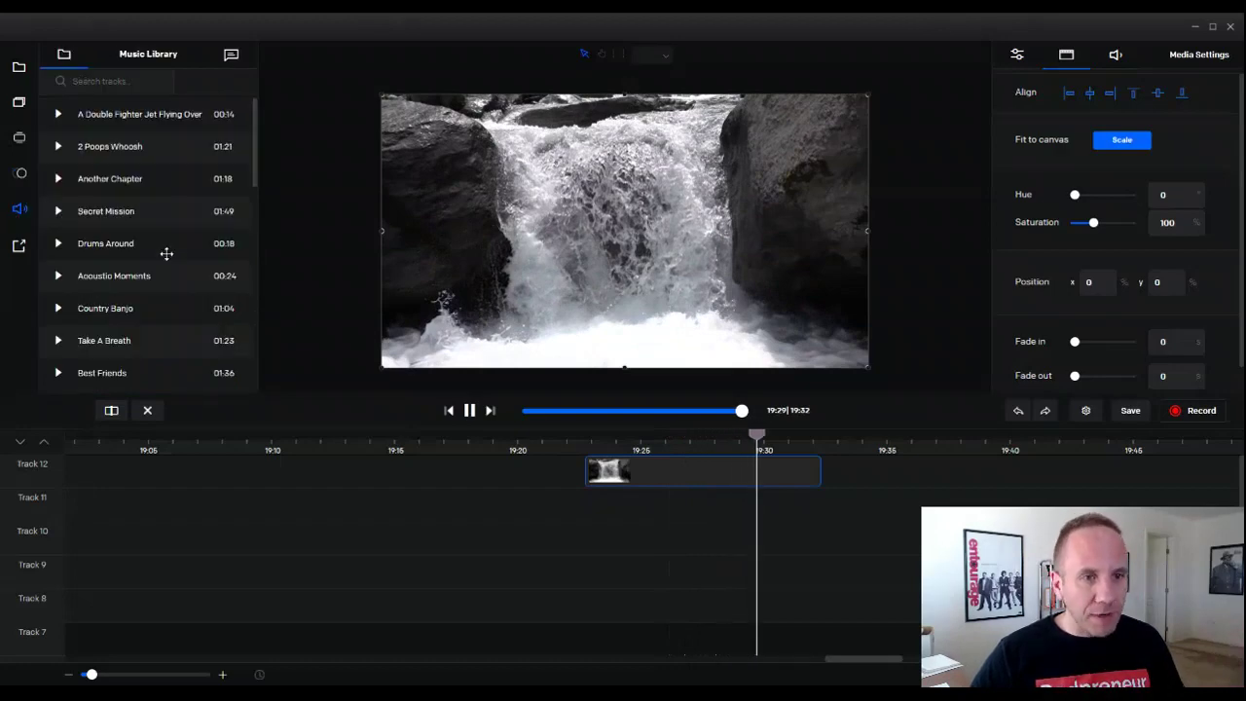
pyautogui.scroll(-5, 168, 264)
pyautogui.scroll(-3, 169, 264)
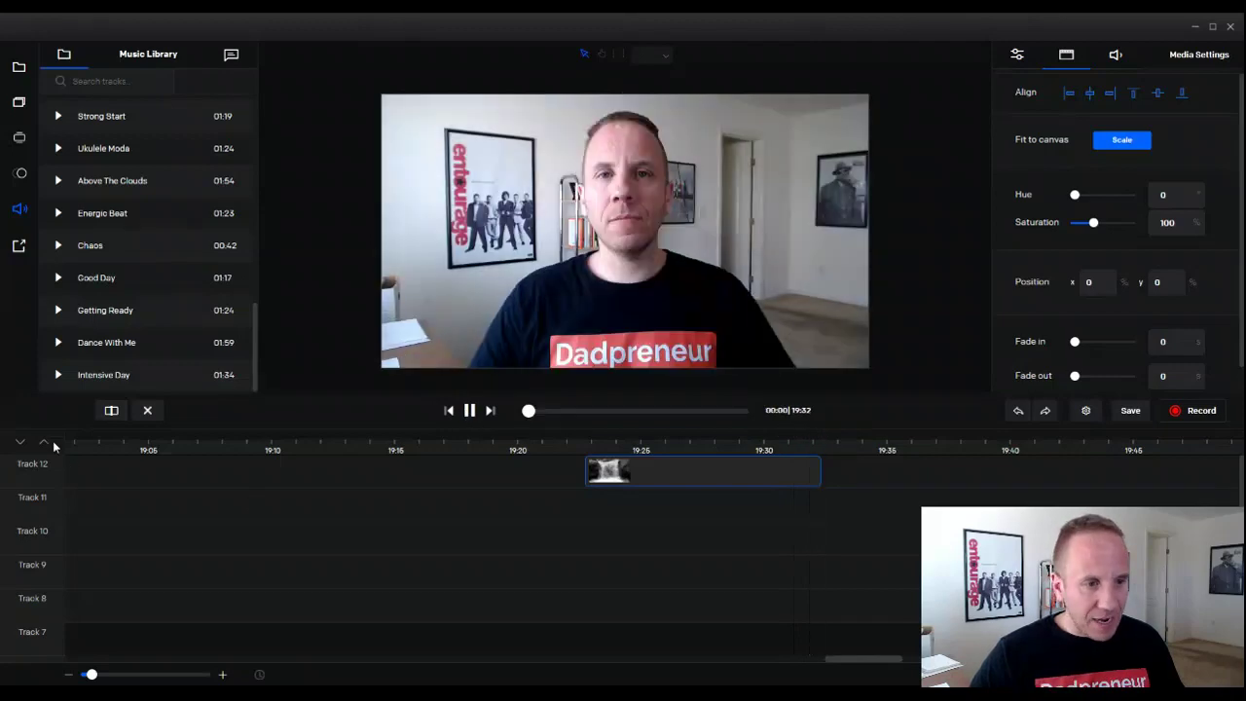
# Import the red clip and place it on a new Track 13 directly after the waterfall clip at about 19:32.
pyautogui.click(45, 442)
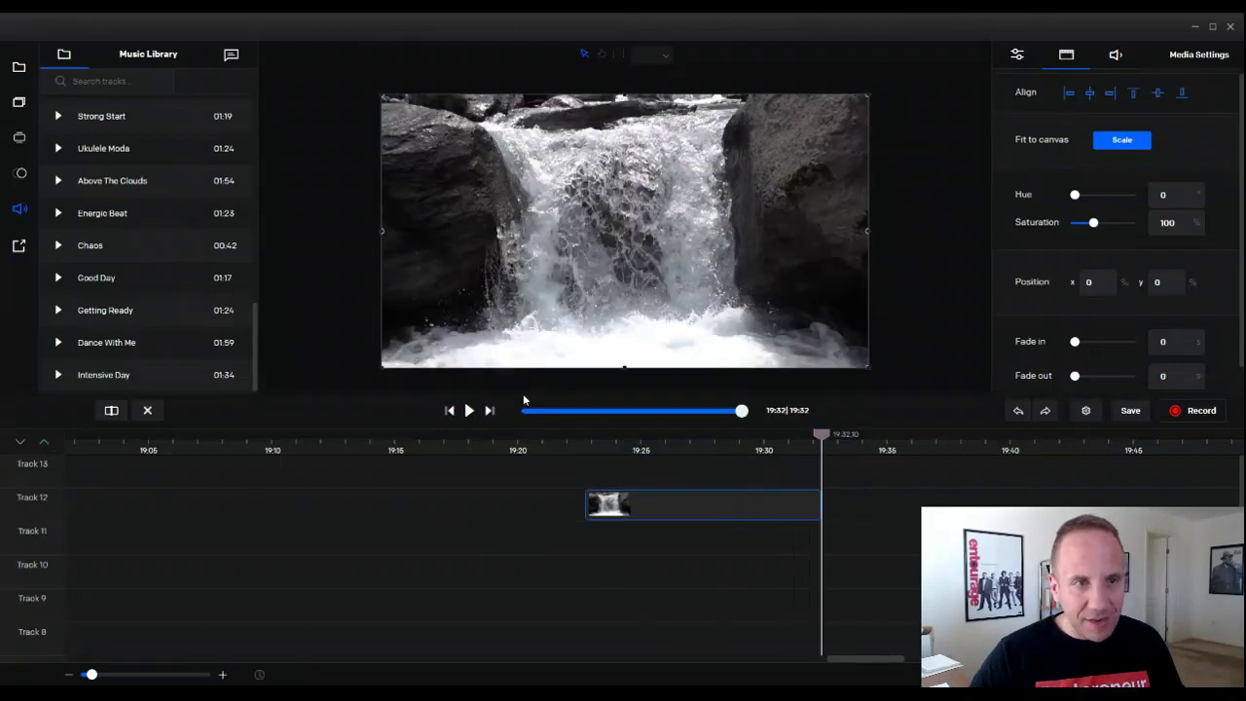
pyautogui.click(18, 67)
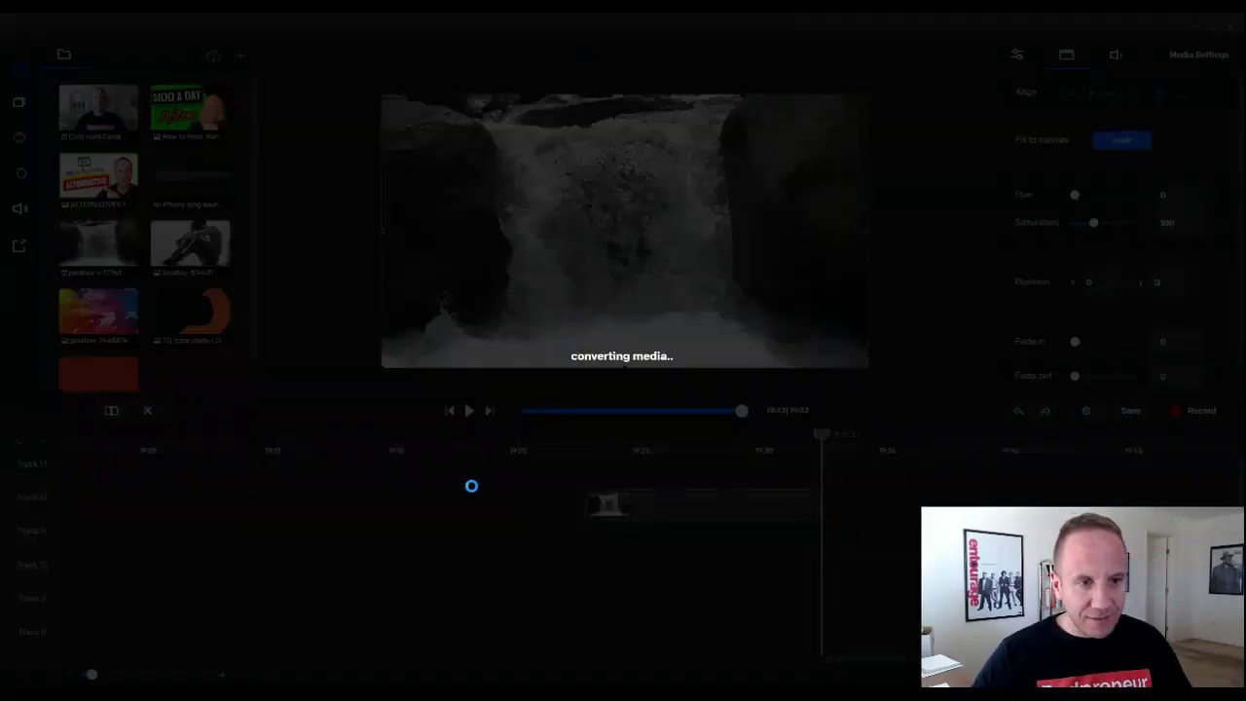
pyautogui.scroll(-5, 379, 490)
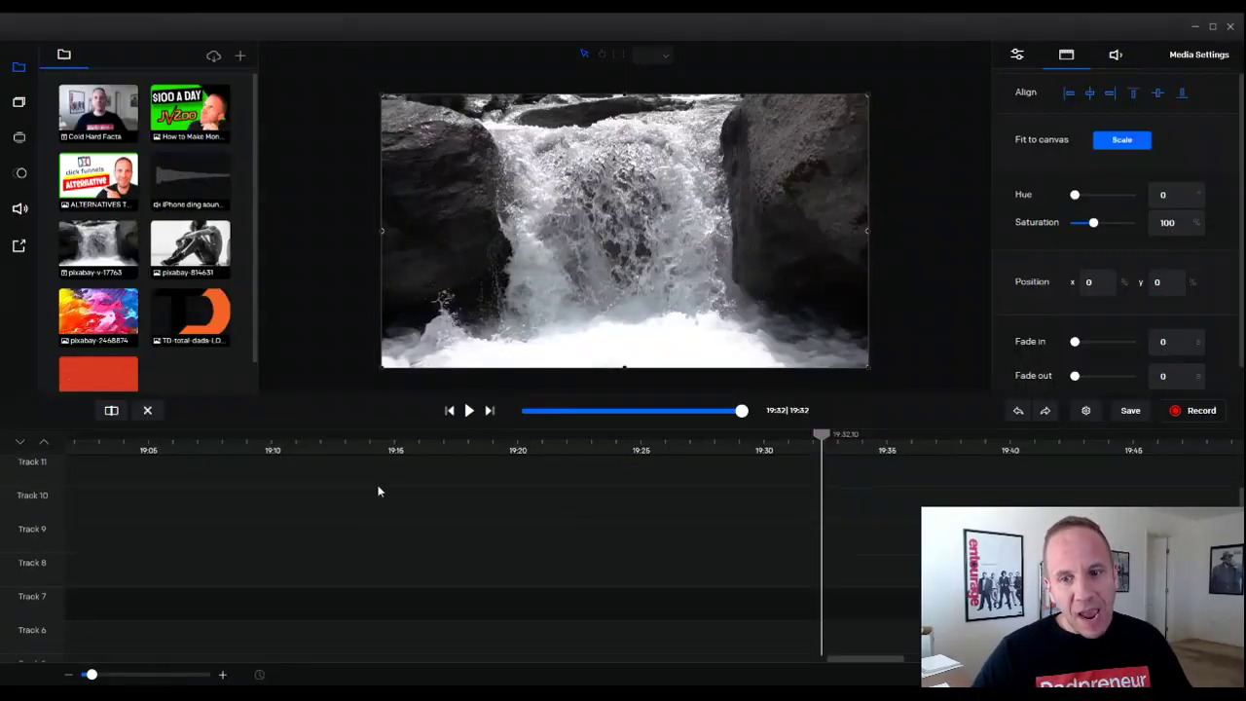
pyautogui.scroll(5, 494, 581)
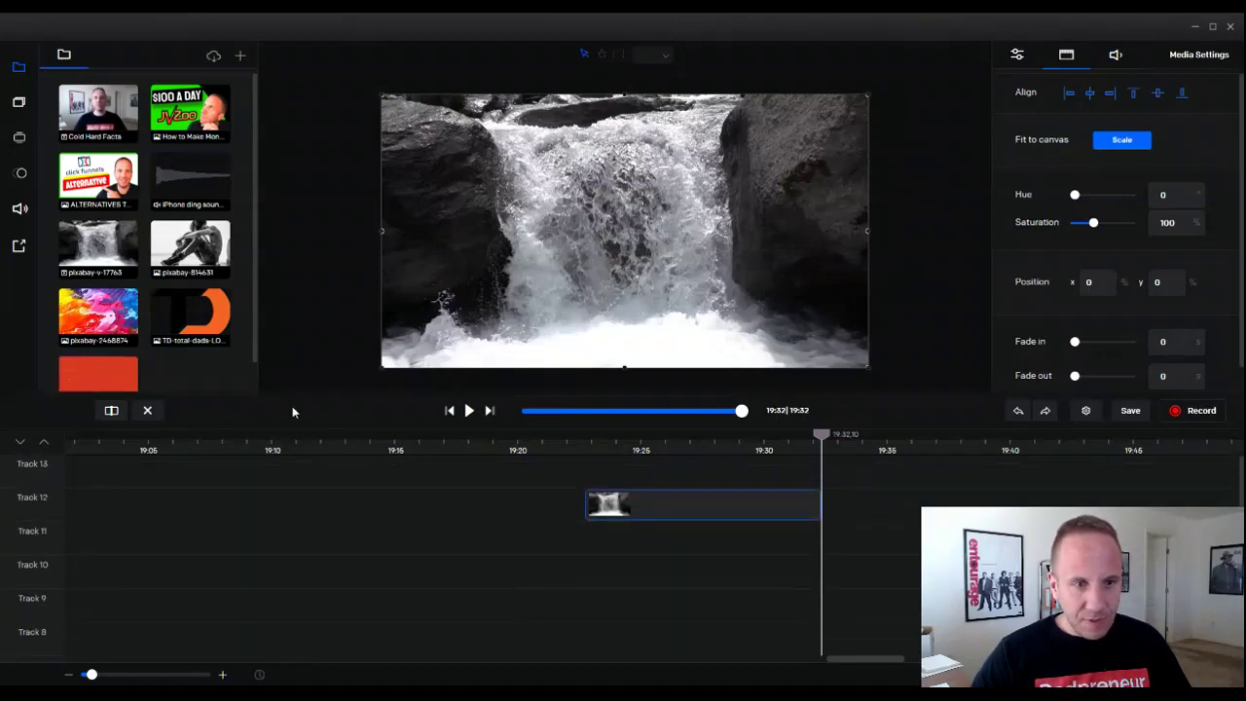
pyautogui.moveTo(100, 374); pyautogui.dragTo(864, 461)
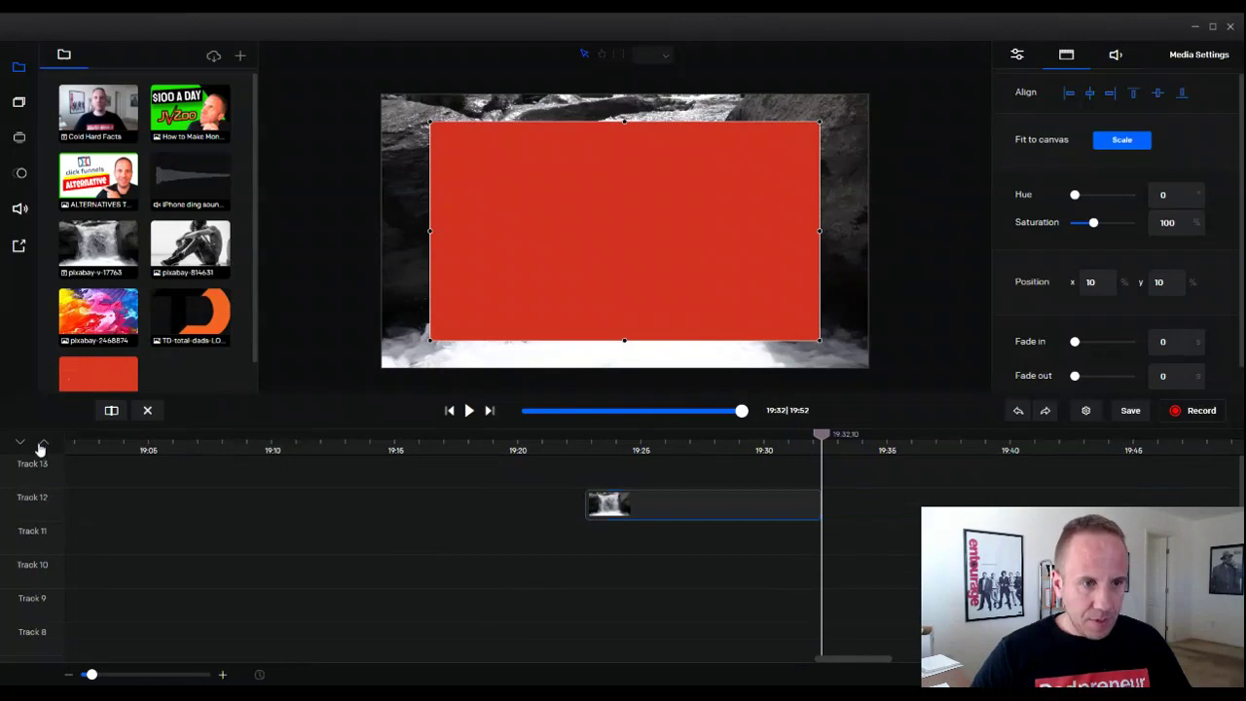
# Place the music track "Intensive Day" on a new Track 14, starting together with the red clip.
pyautogui.click(41, 443)
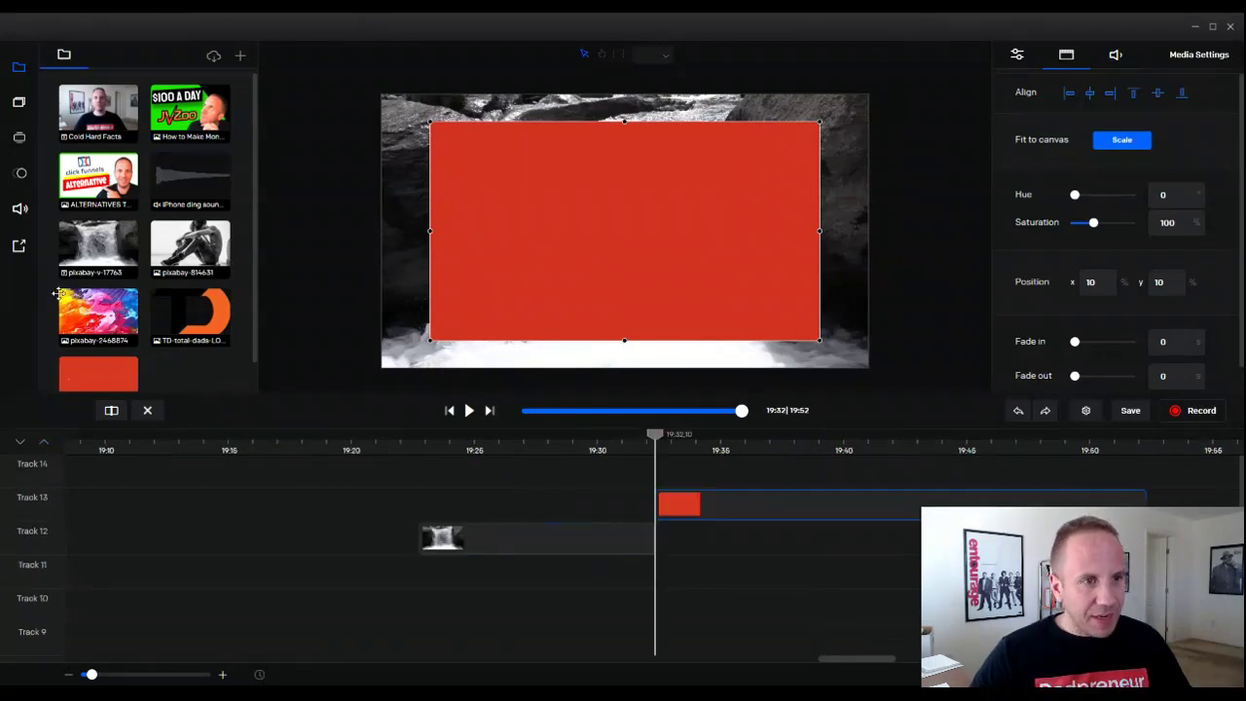
pyautogui.click(19, 208)
pyautogui.scroll(-10, 125, 284)
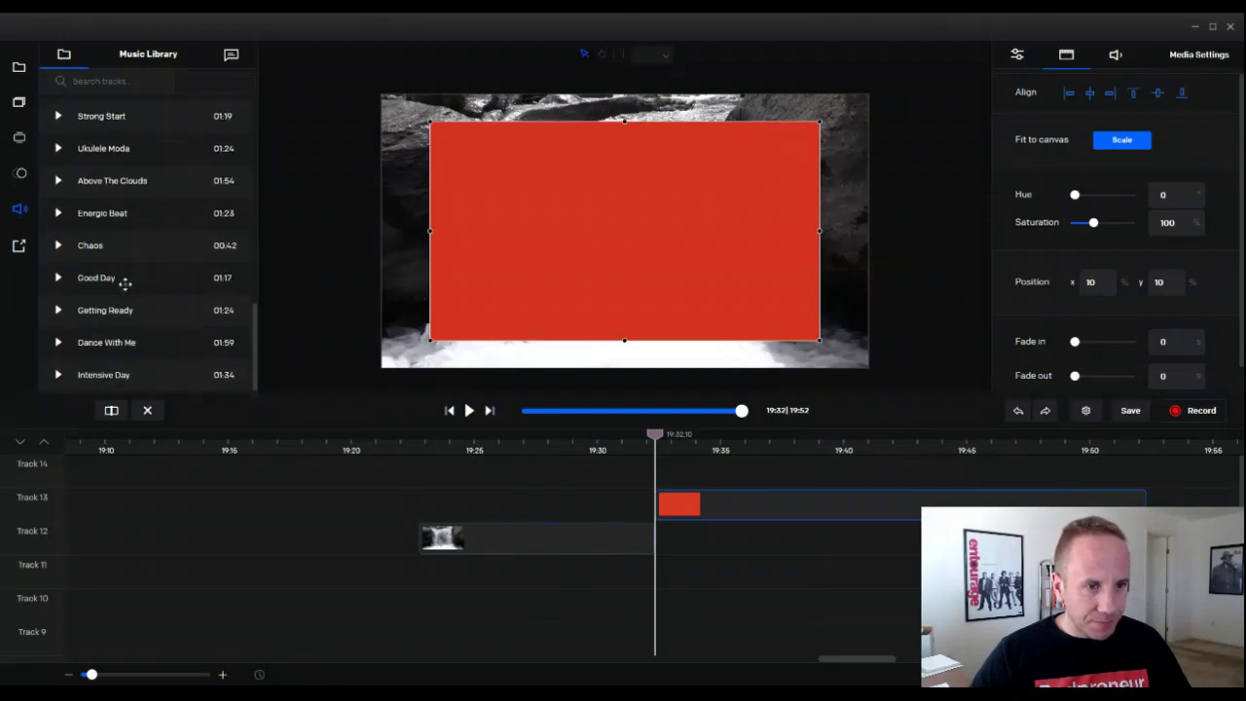
pyautogui.moveTo(112, 378); pyautogui.dragTo(712, 476)
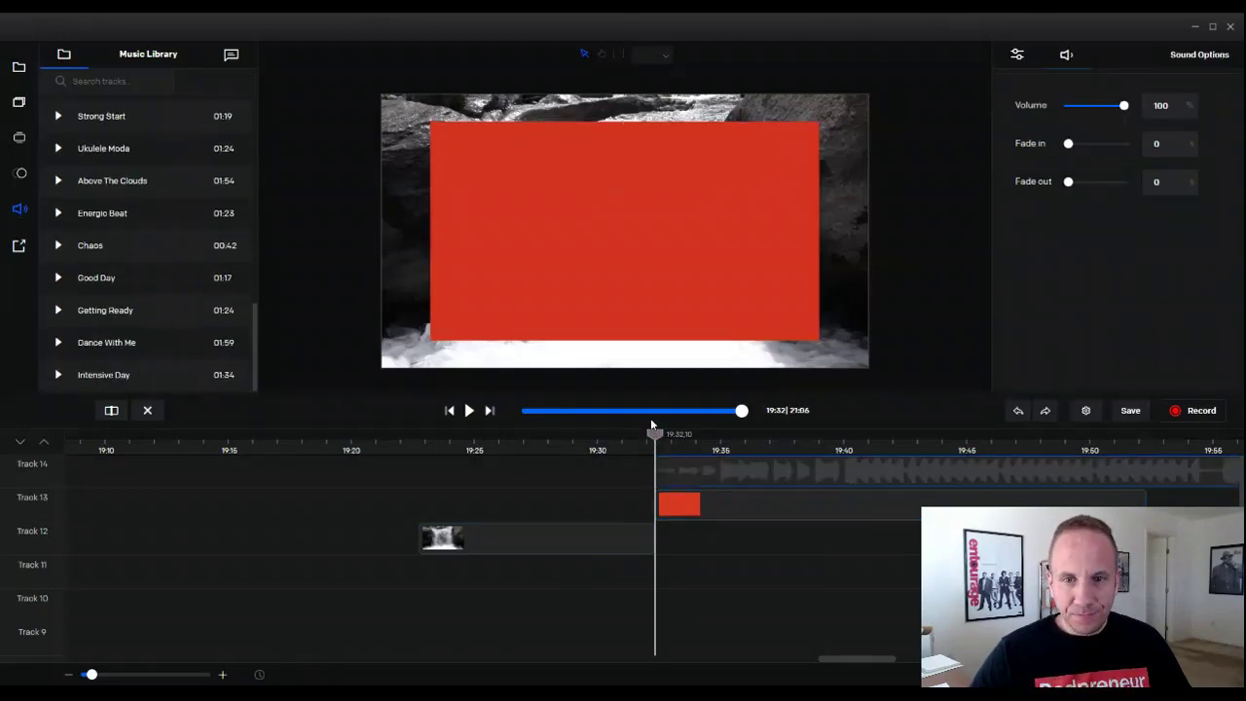
# Scale the red end clip to fit the canvas and play its subscribe animation up to about 19:36.
pyautogui.click(674, 294)
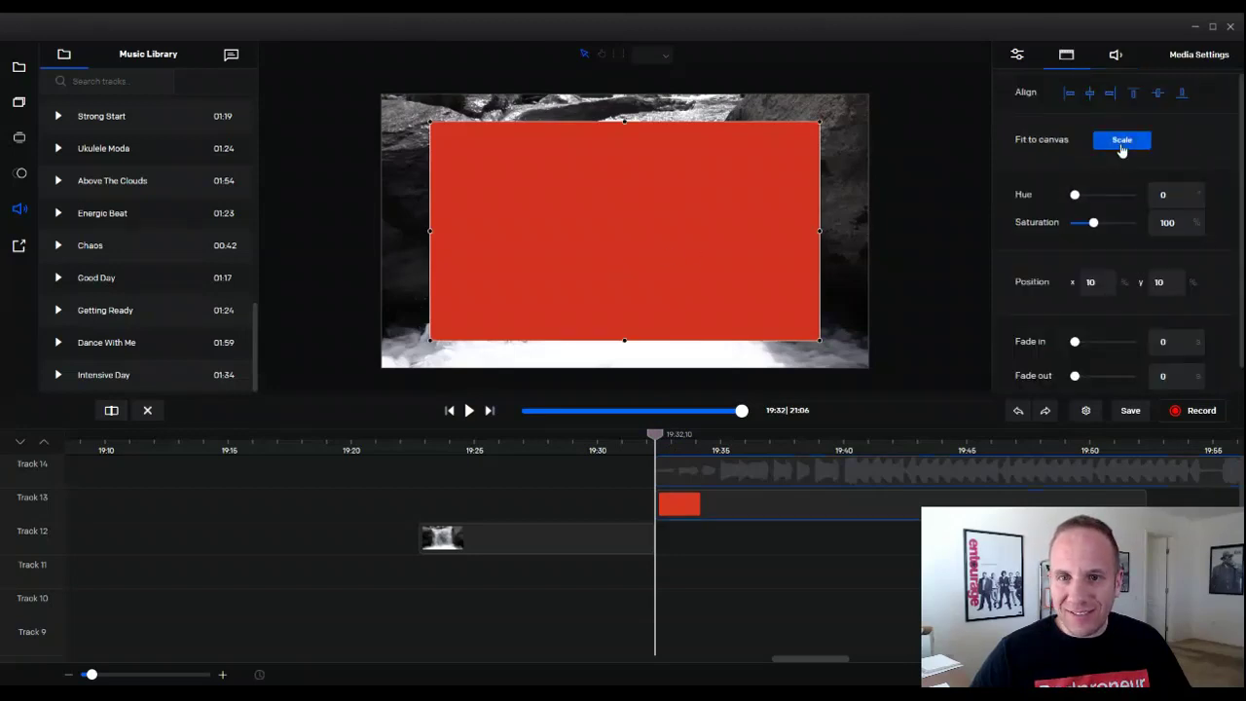
pyautogui.click(1122, 142)
pyautogui.click(468, 411)
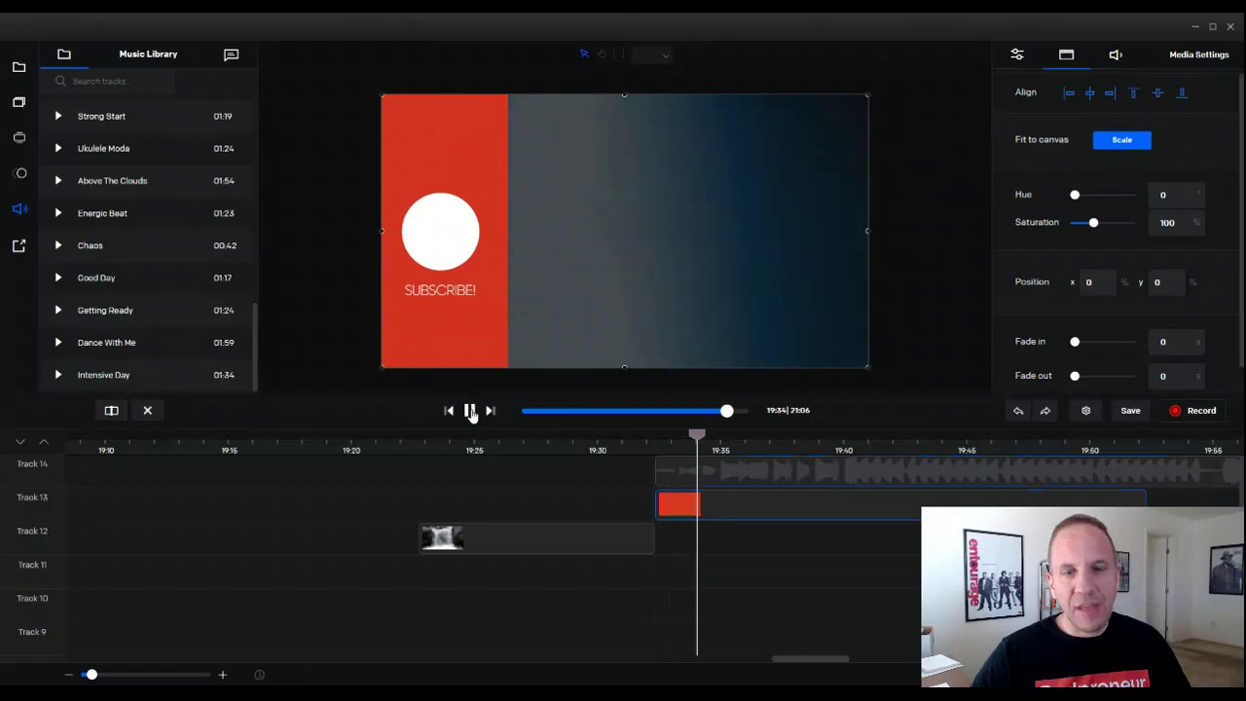
pyautogui.click(470, 411)
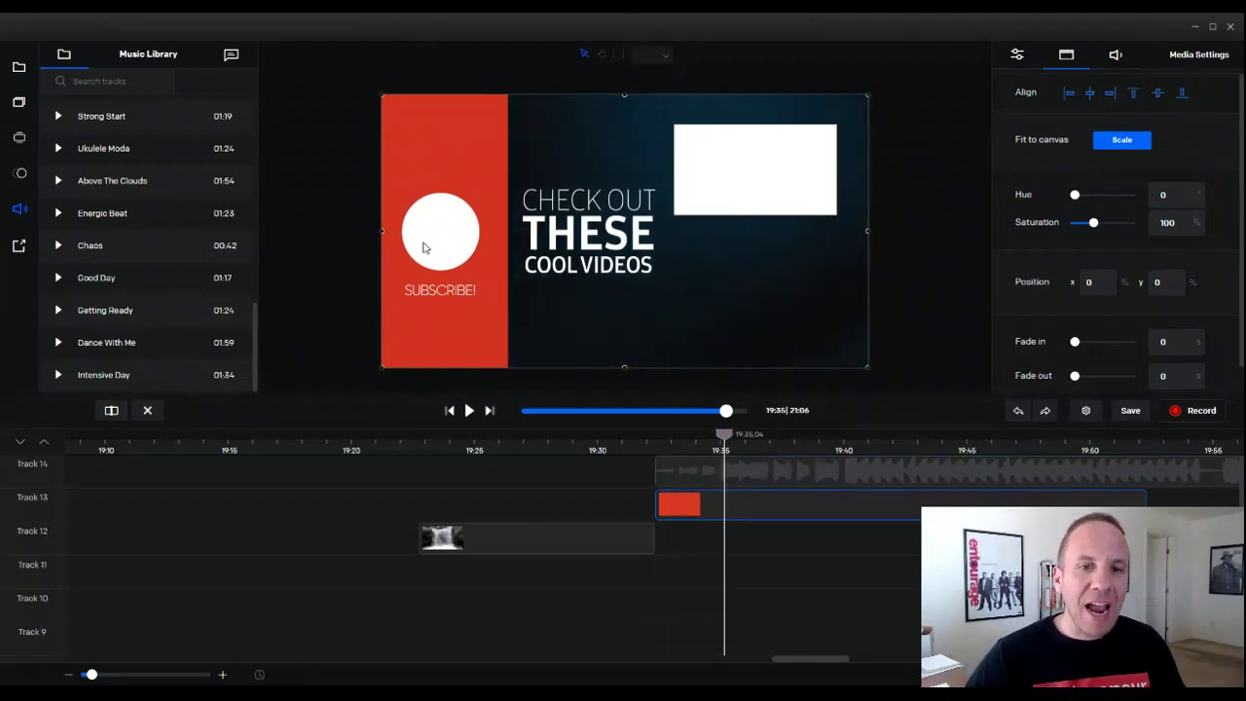
pyautogui.click(470, 413)
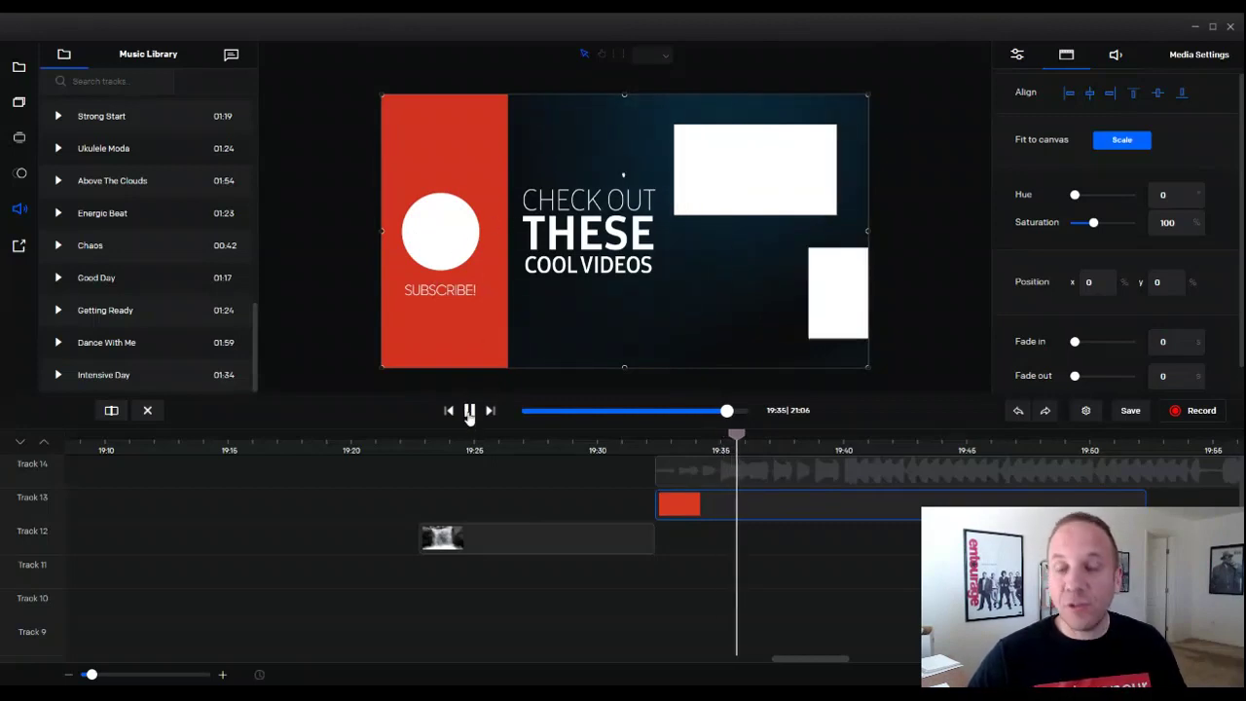
pyautogui.click(469, 413)
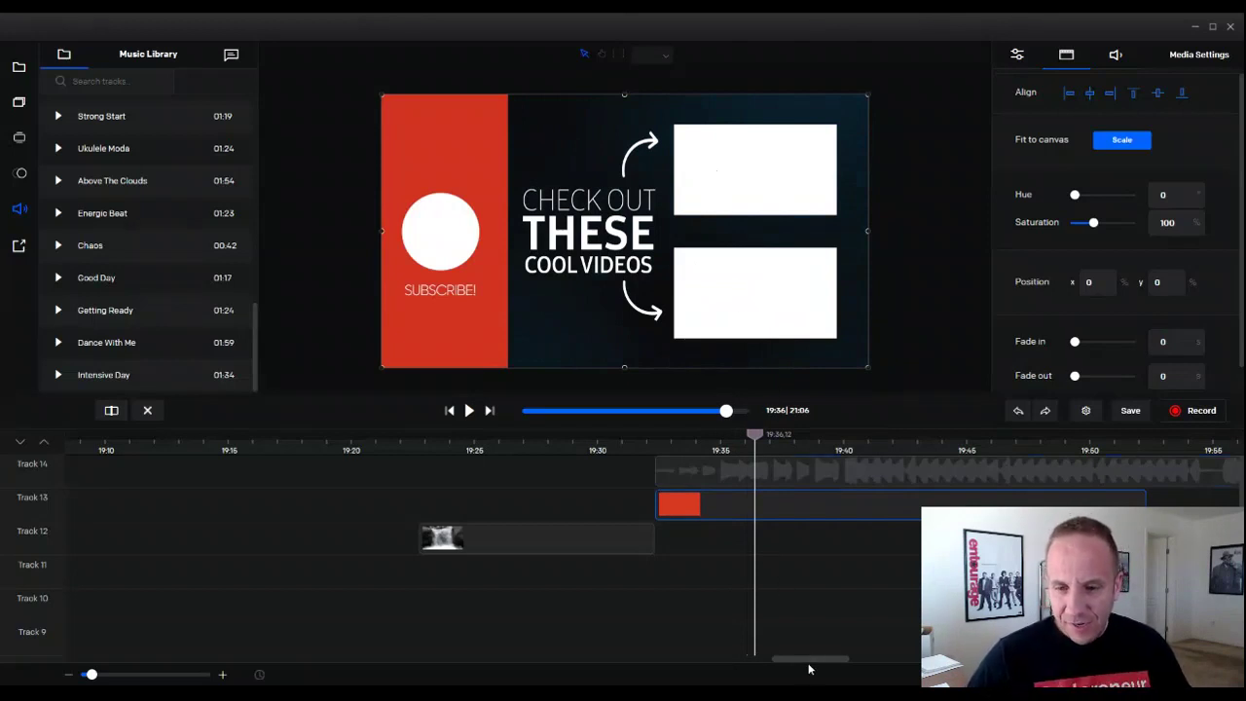
# Trim the end of the music on Track 14 to about 19:52 so it finishes together with the red end clip.
pyautogui.moveTo(811, 662); pyautogui.dragTo(818, 659)
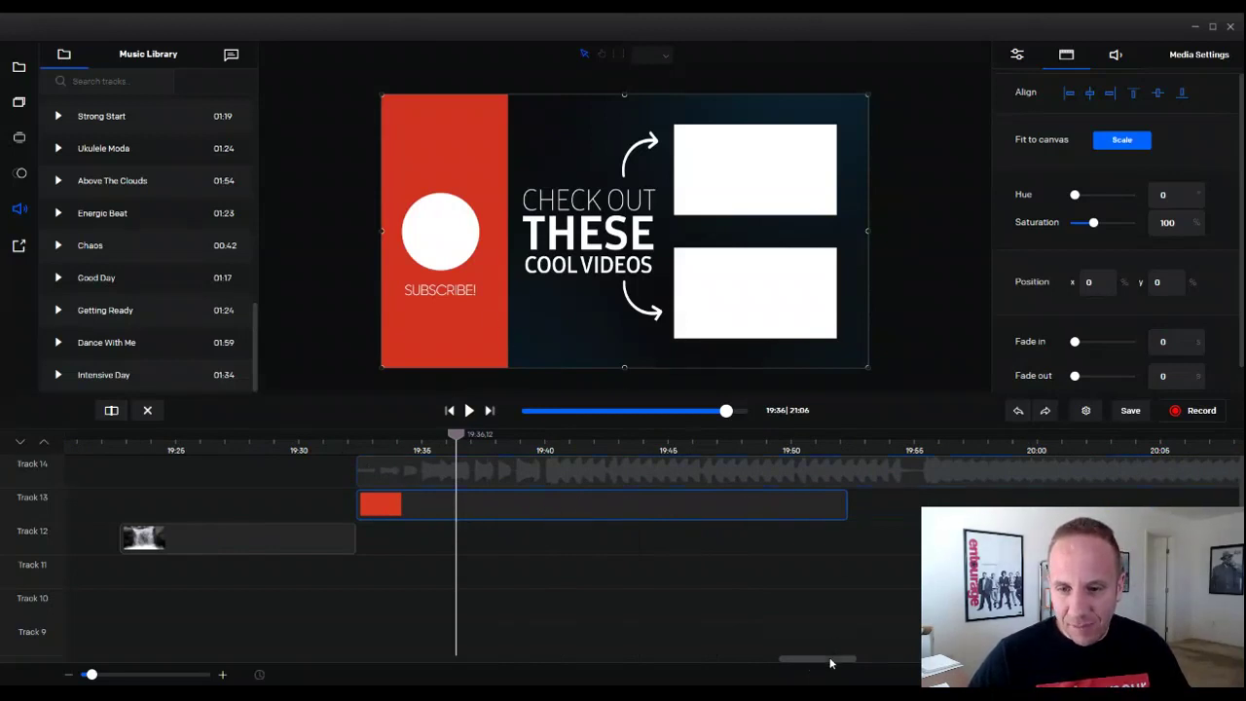
pyautogui.moveTo(831, 663); pyautogui.dragTo(881, 663)
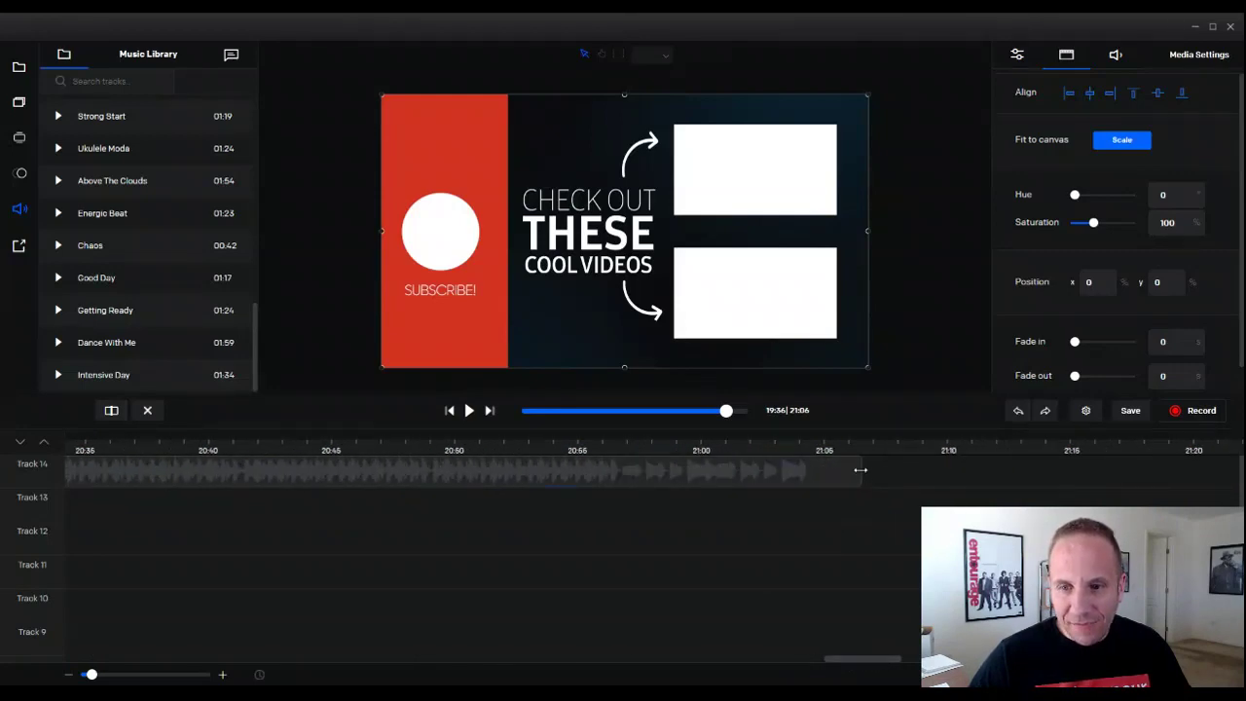
pyautogui.moveTo(861, 470); pyautogui.dragTo(836, 660)
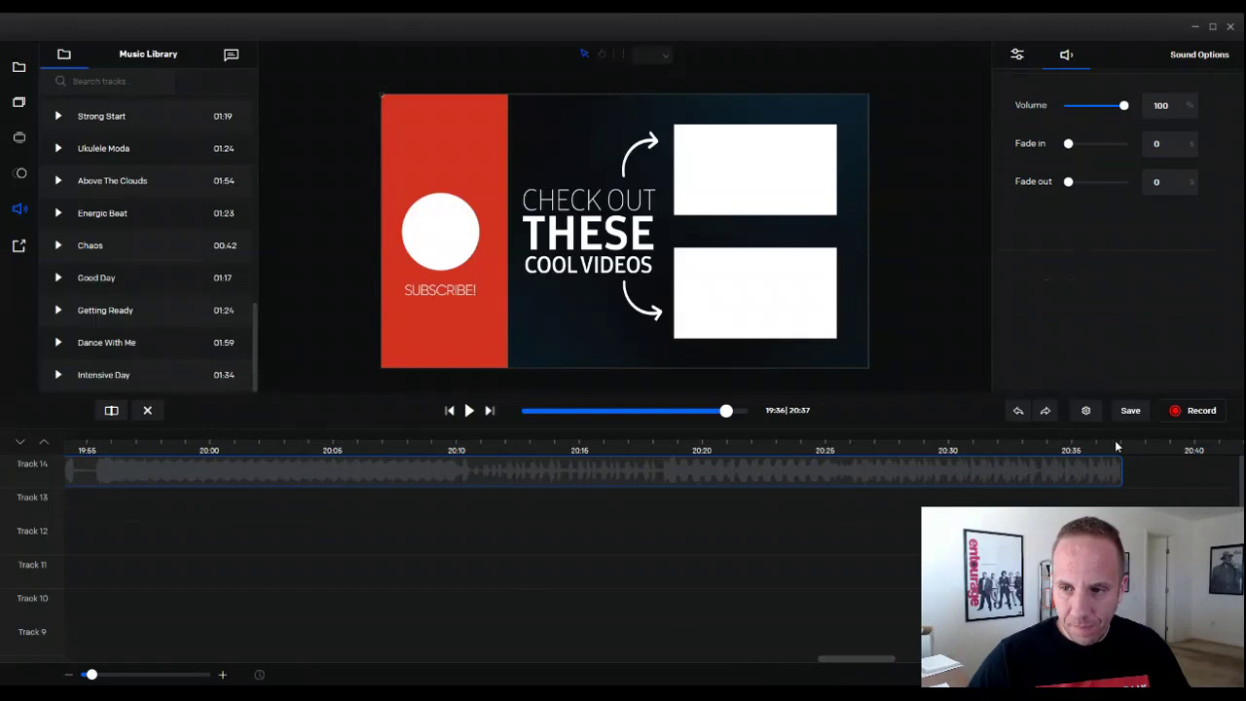
pyautogui.moveTo(1111, 469); pyautogui.dragTo(292, 477)
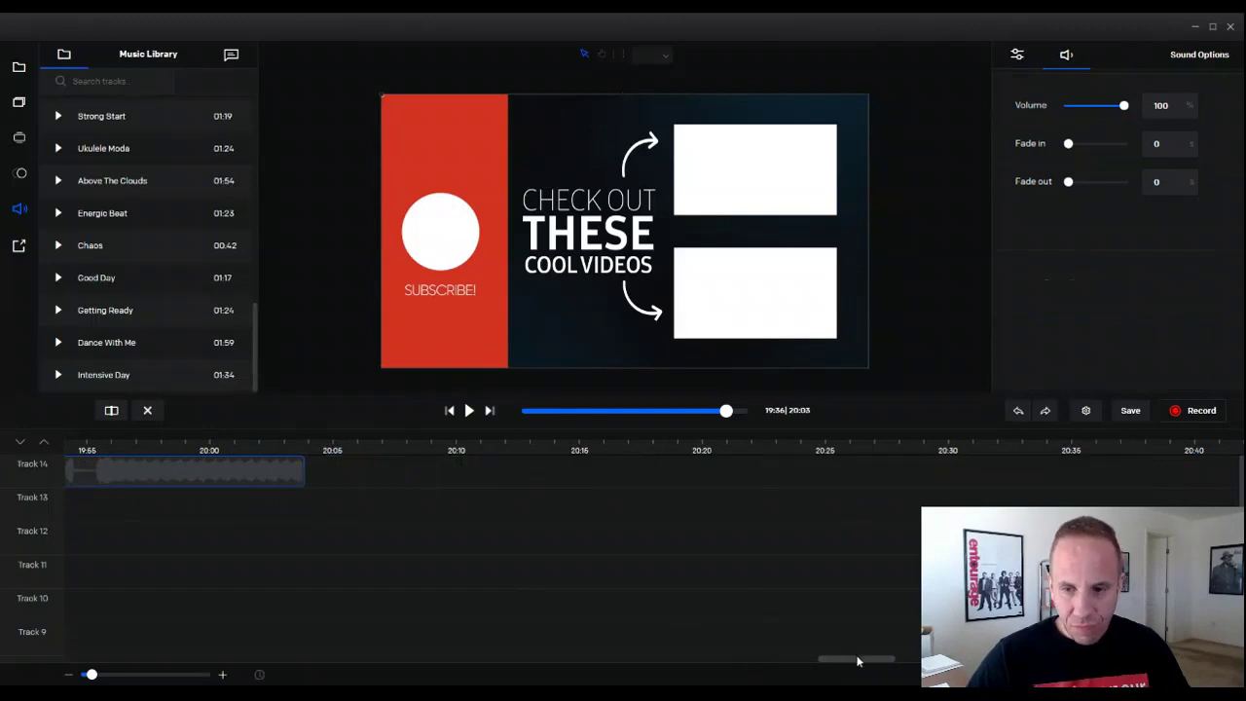
pyautogui.moveTo(844, 660); pyautogui.dragTo(829, 660)
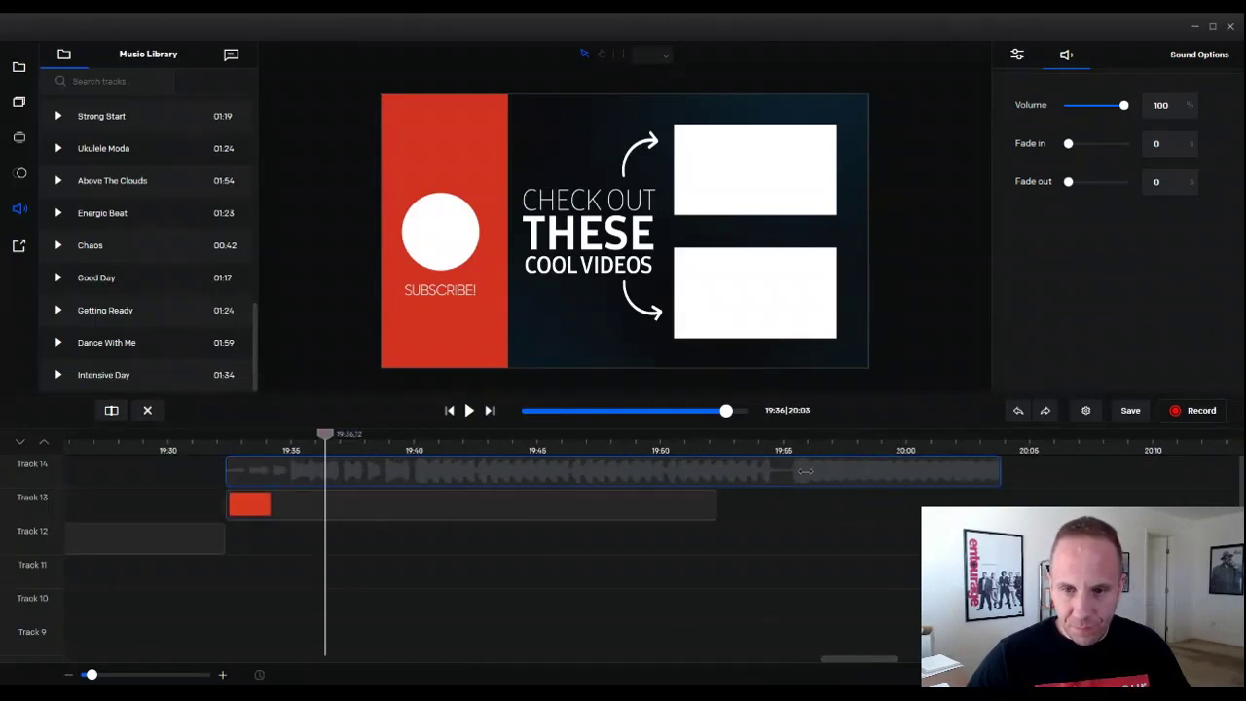
pyautogui.moveTo(806, 471); pyautogui.dragTo(715, 465)
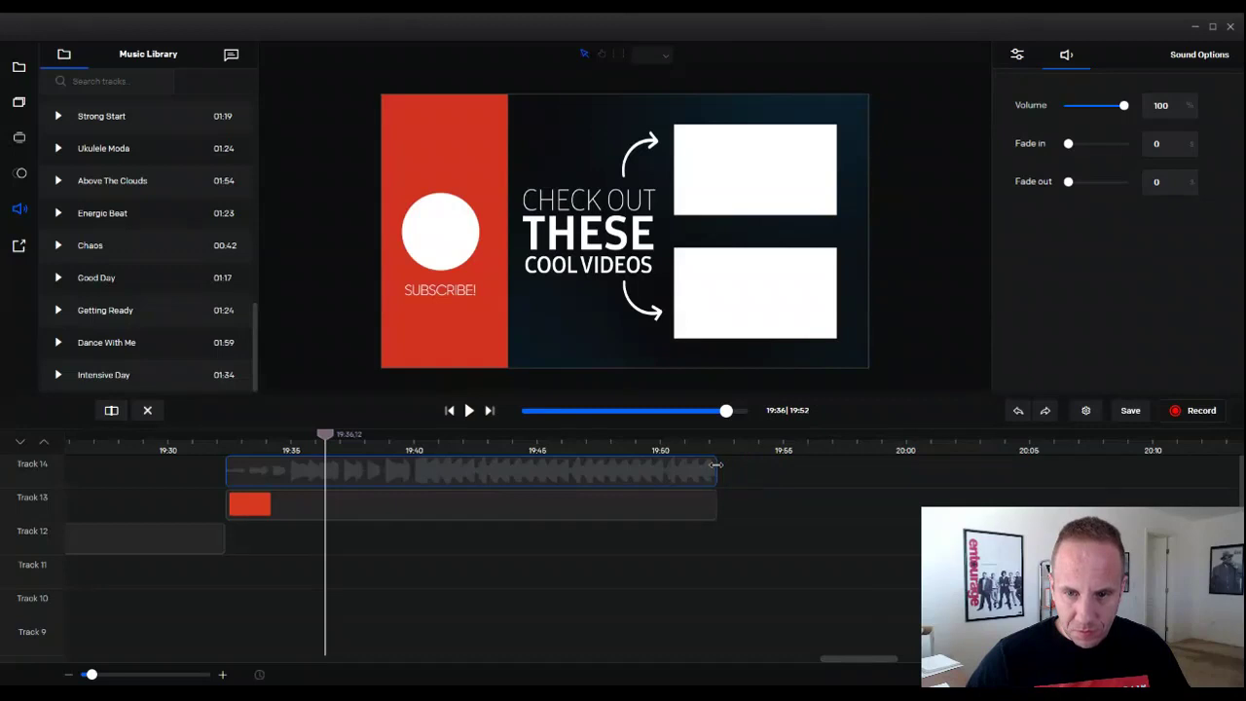
pyautogui.click(941, 372)
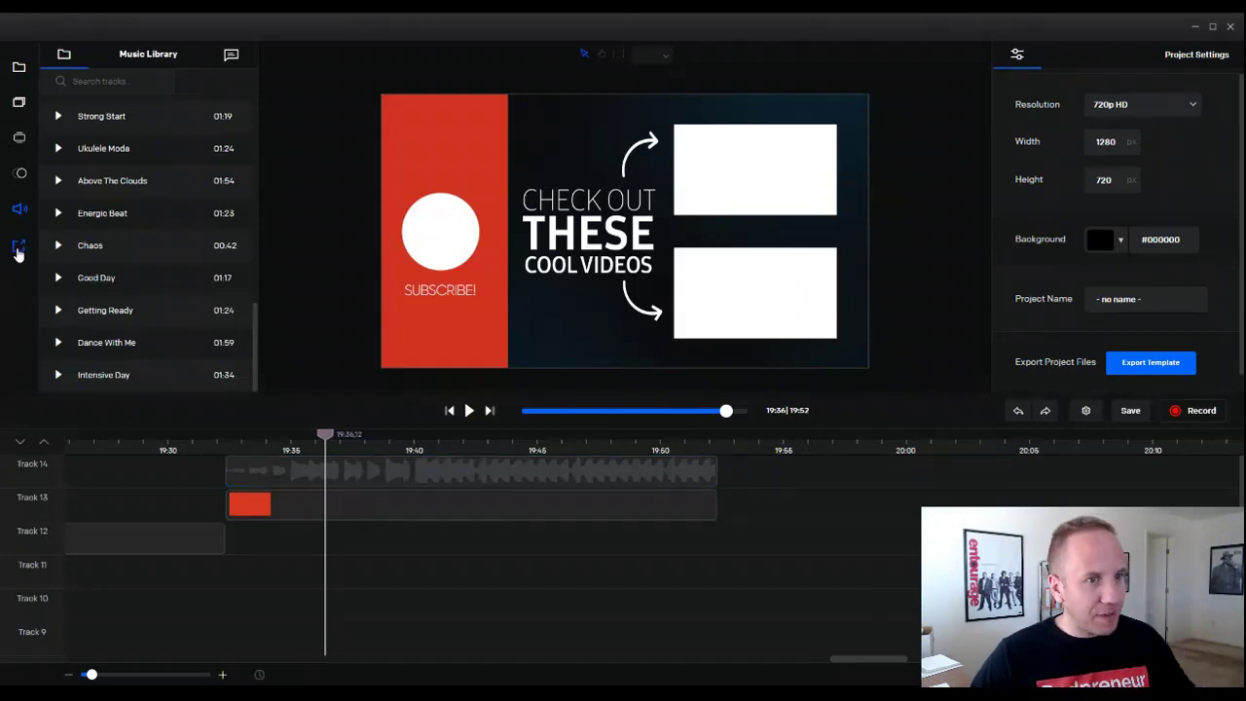
# Look at the video publishing options and return to the project's media files.
pyautogui.click(18, 251)
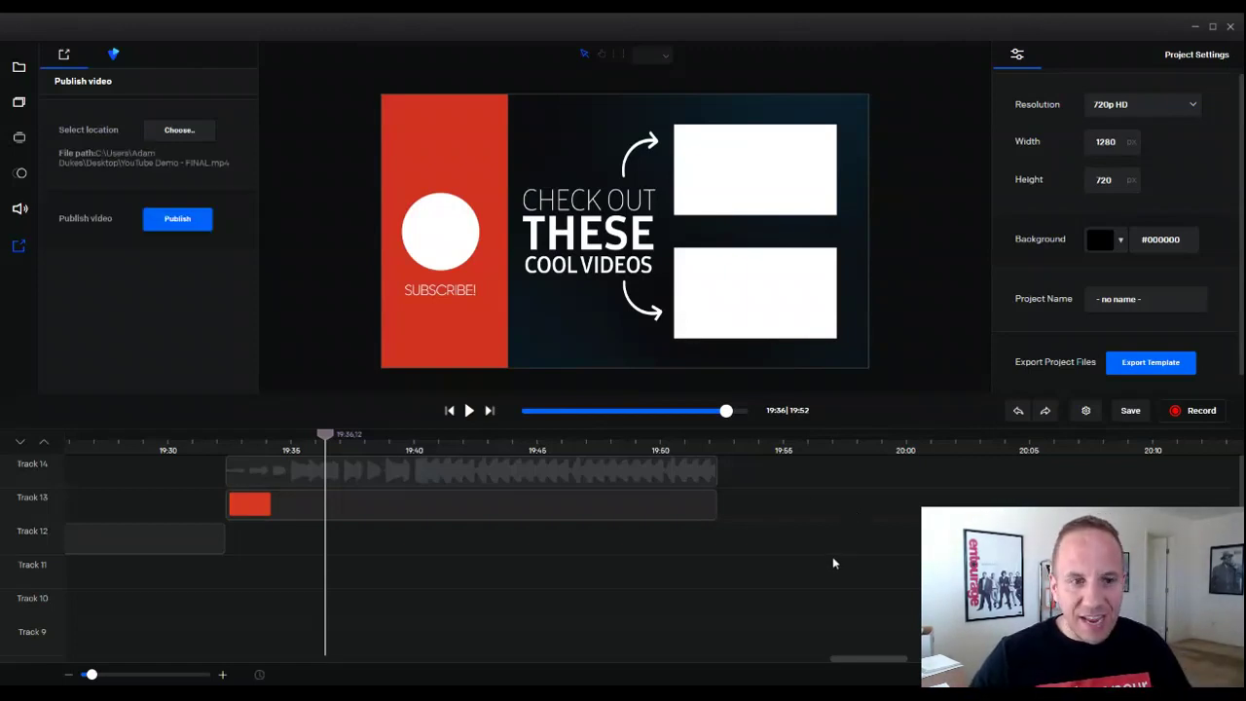
pyautogui.click(12, 69)
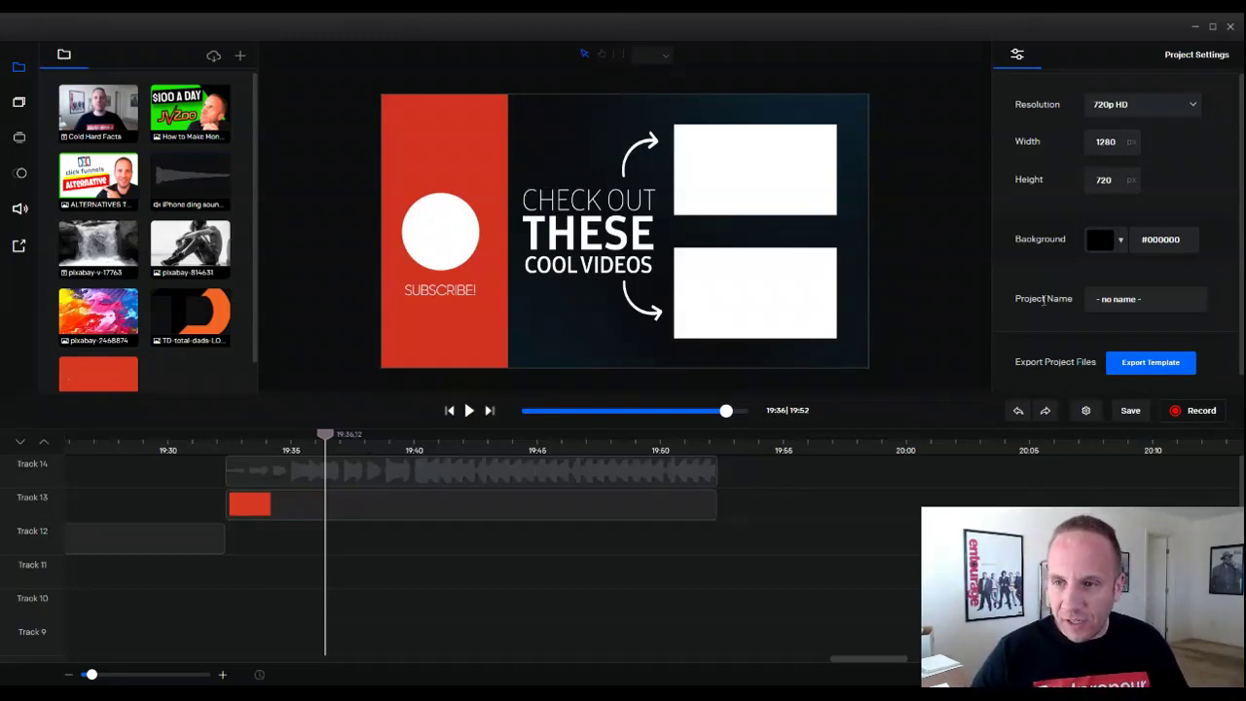
# Add "DEMO" to the project name so it reads "-DEMO no name -", and save the project.
pyautogui.click(1099, 300)
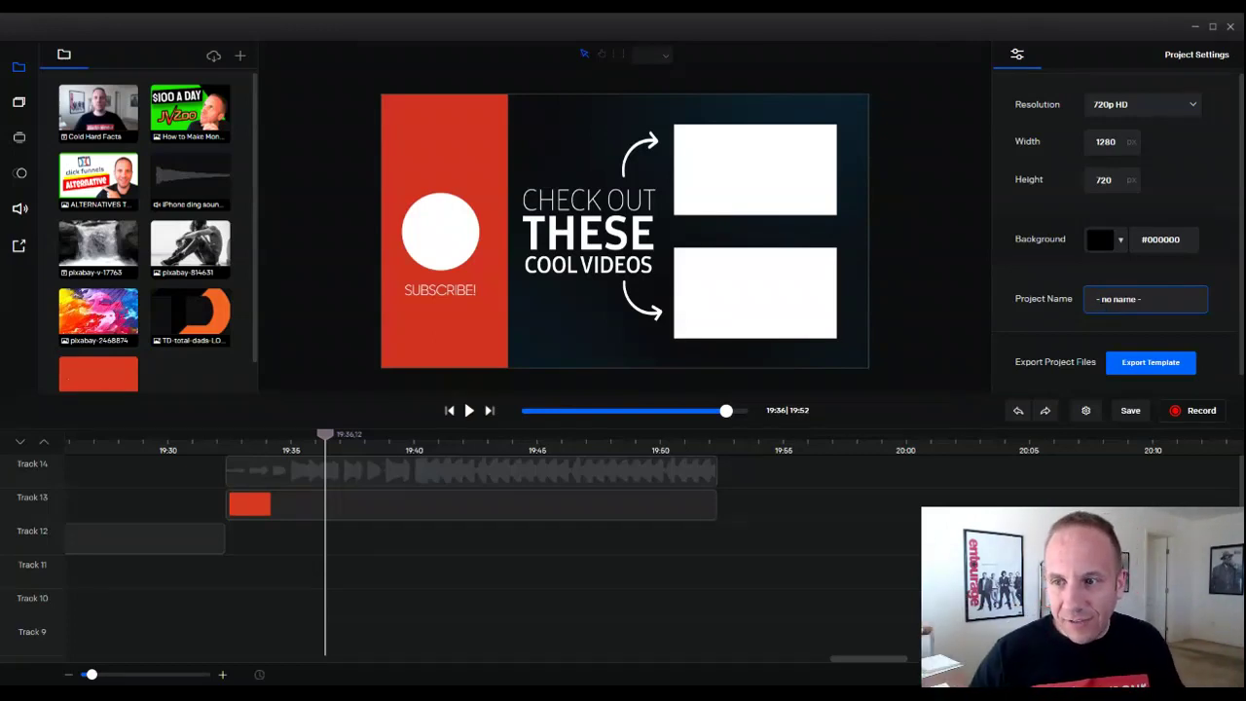
pyautogui.write('-DEMO')
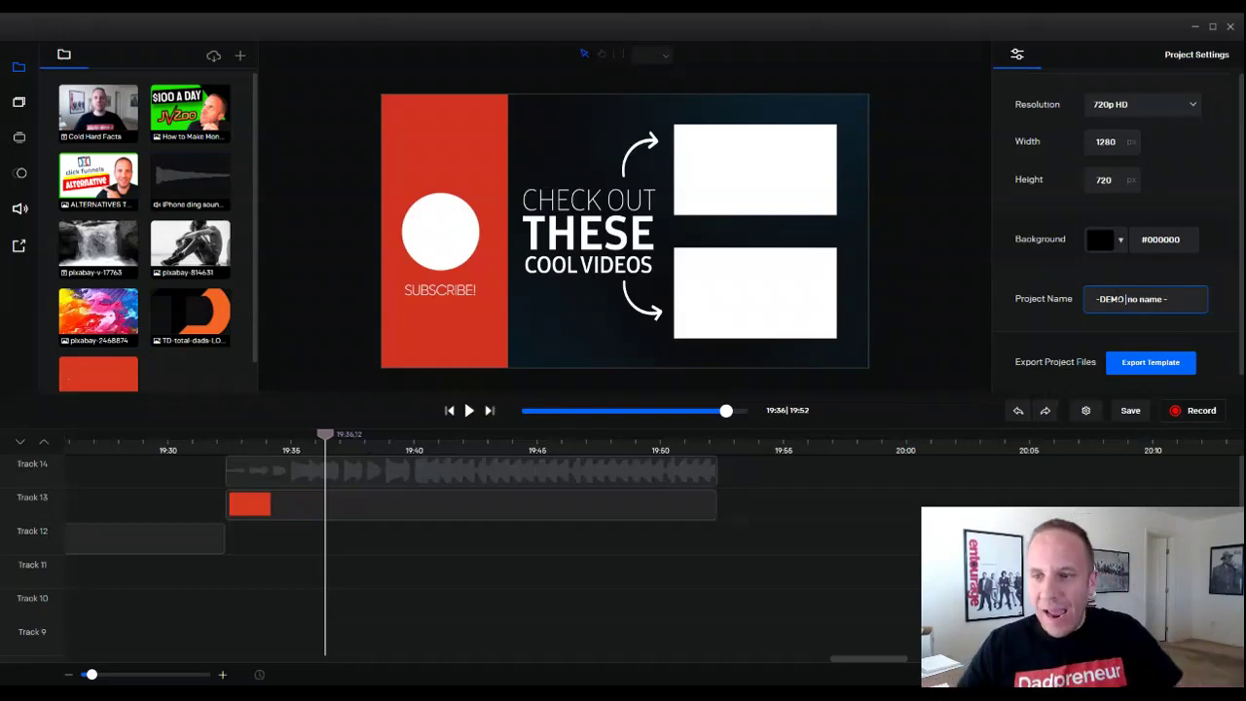
pyautogui.click(1133, 411)
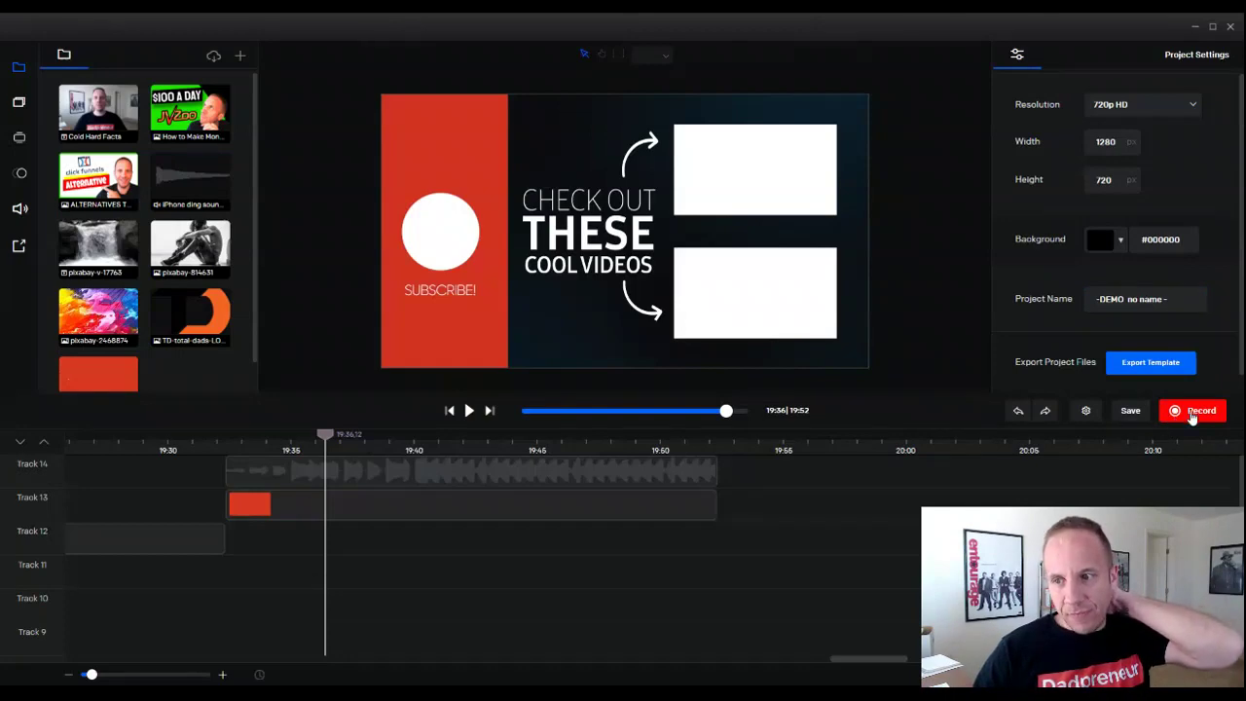
# Open the recording options for screen, webcam and microphone.
pyautogui.click(1173, 417)
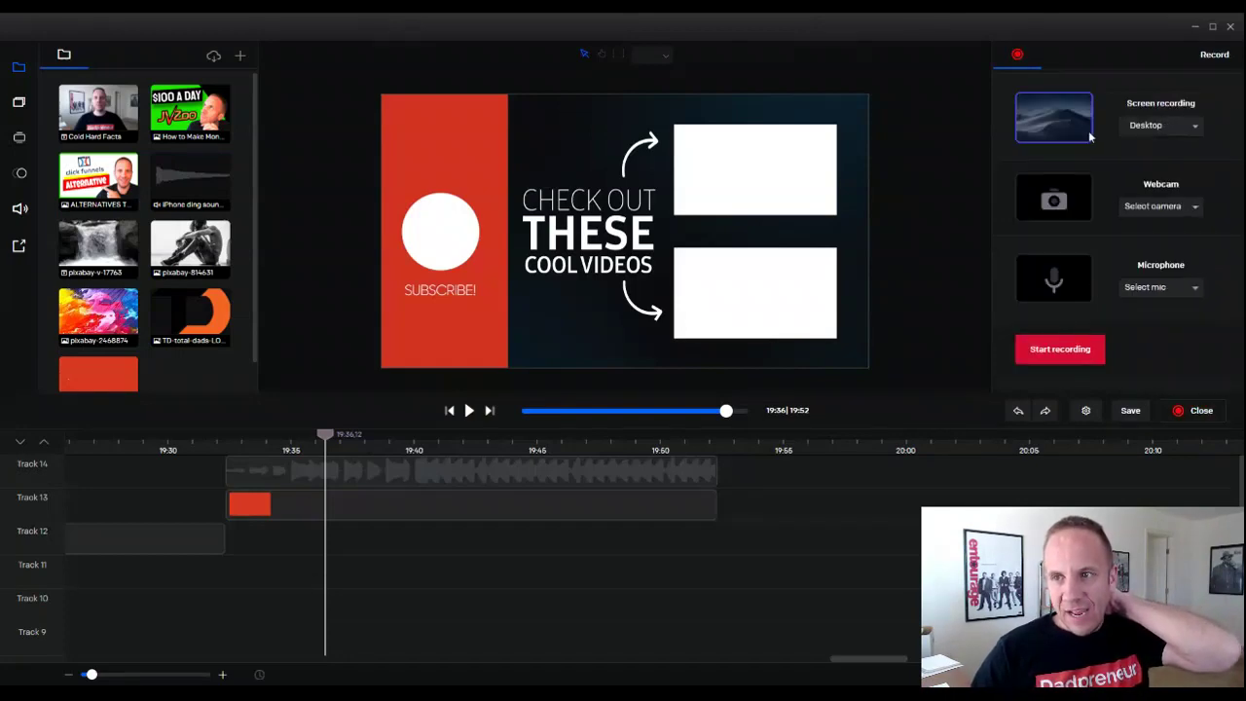